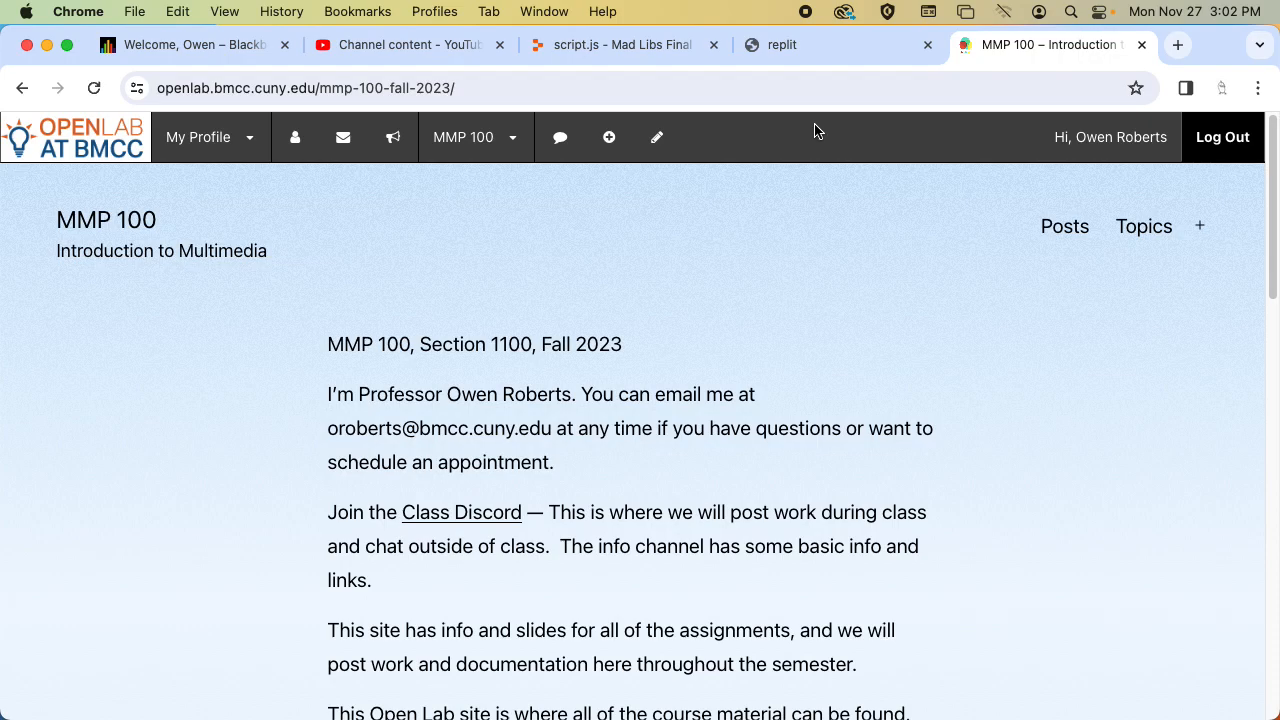
Close the old Mad Libs output page and return to the project's script.js in Replit.
click(633, 56)
click(792, 45)
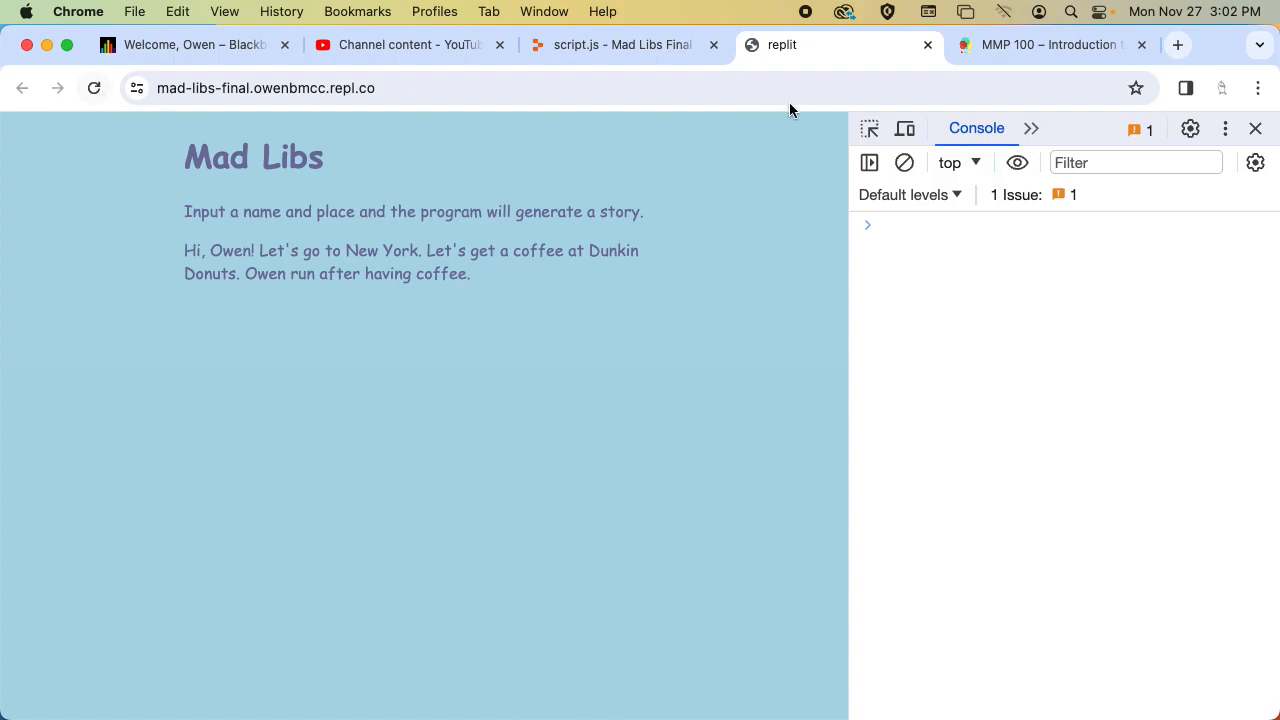
click(927, 44)
click(611, 45)
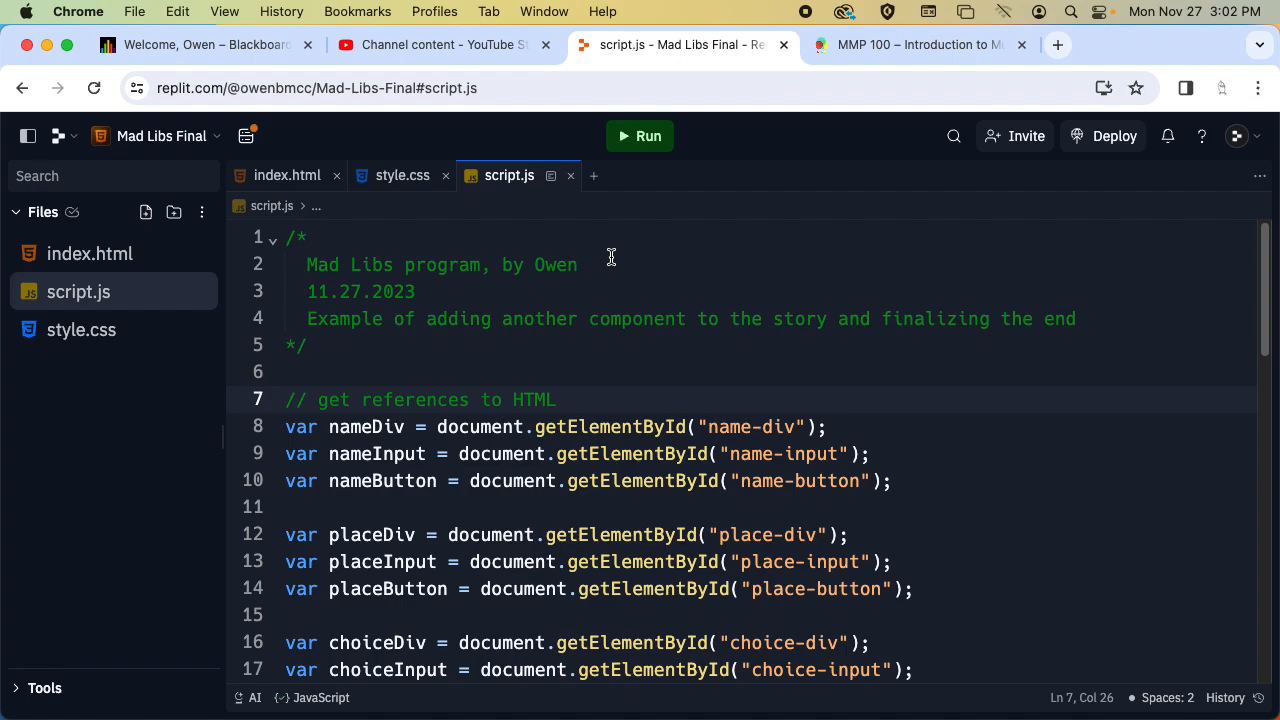
click(338, 90)
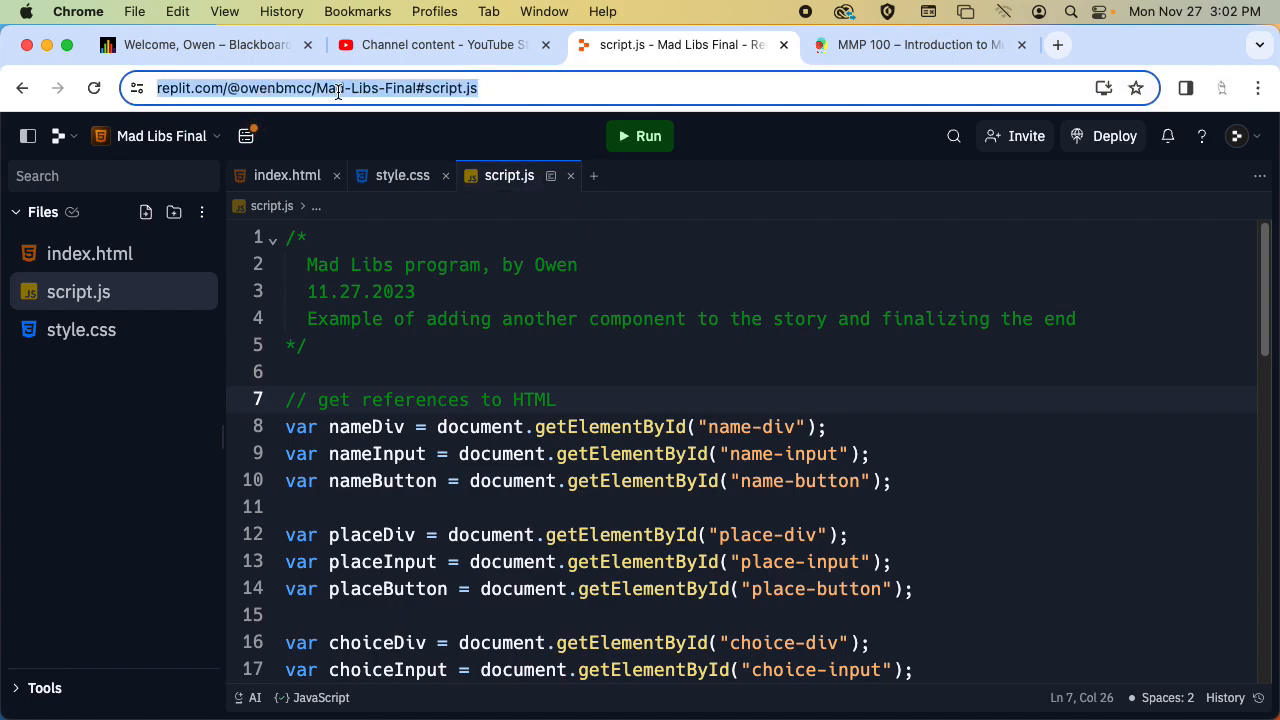
click(855, 178)
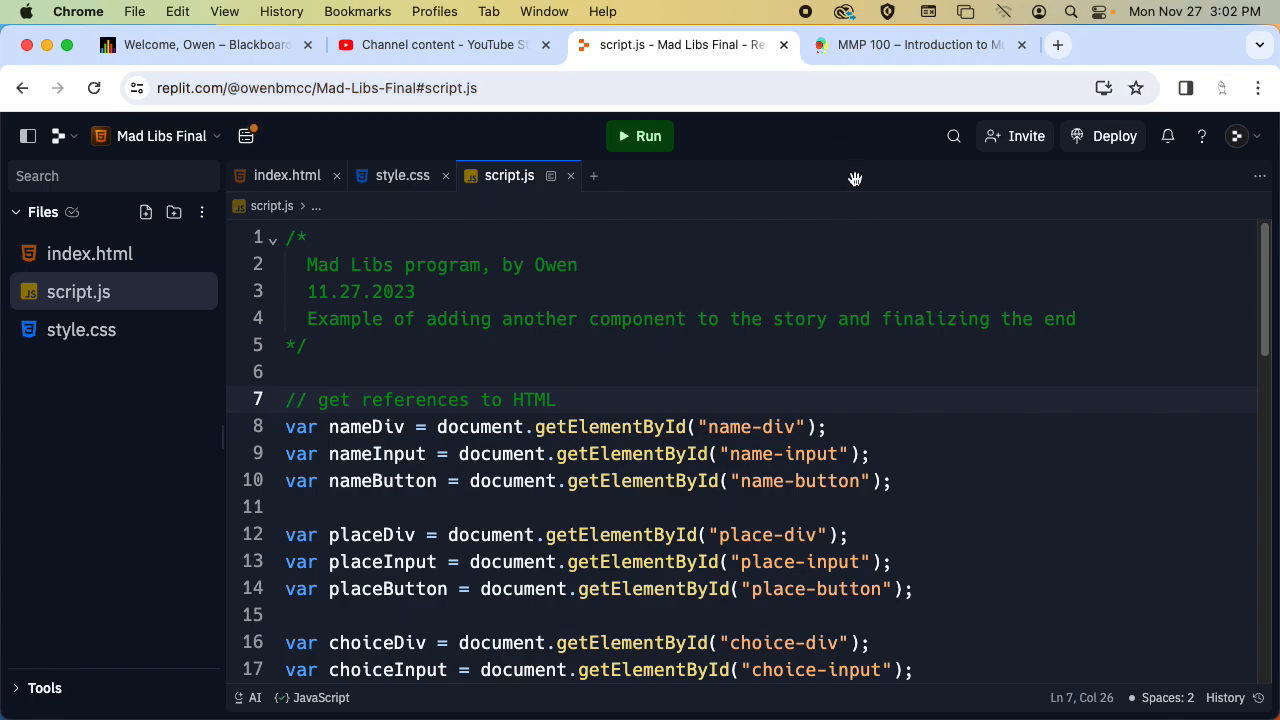
Run the Mad Libs Final project and open its web page in a separate browser tab with the JavaScript console shown.
click(648, 140)
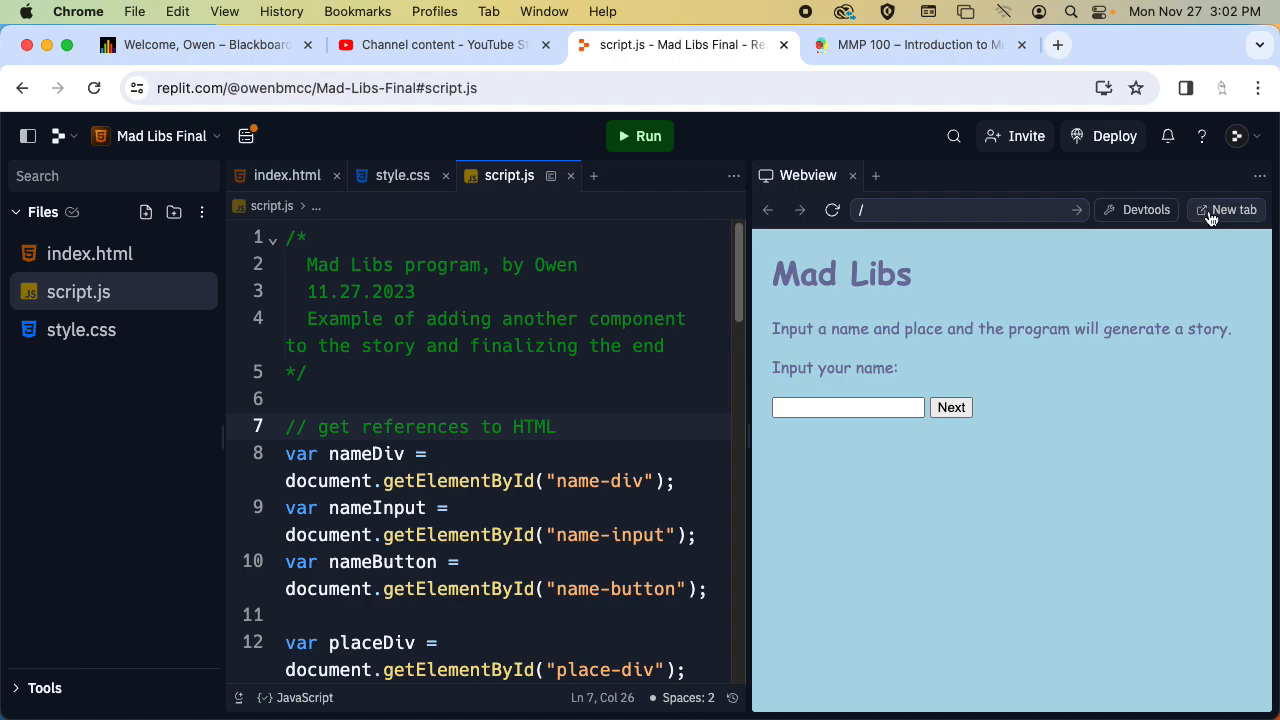
click(1212, 212)
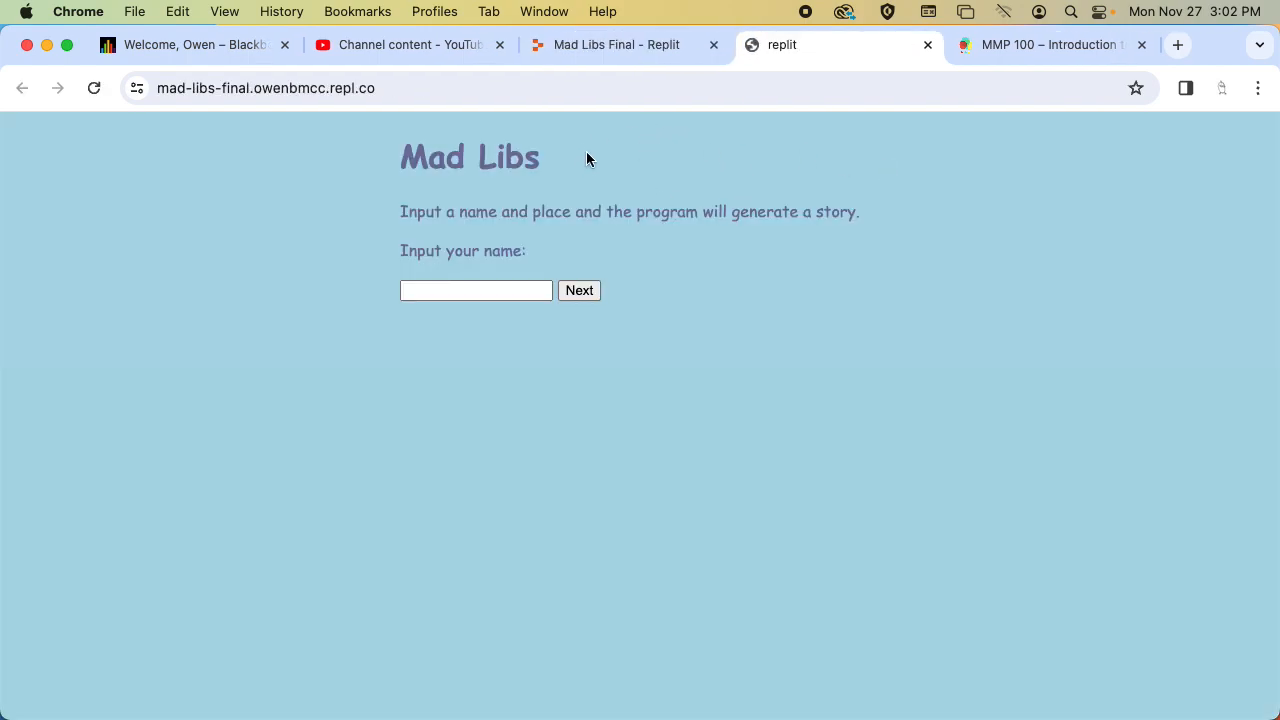
click(389, 87)
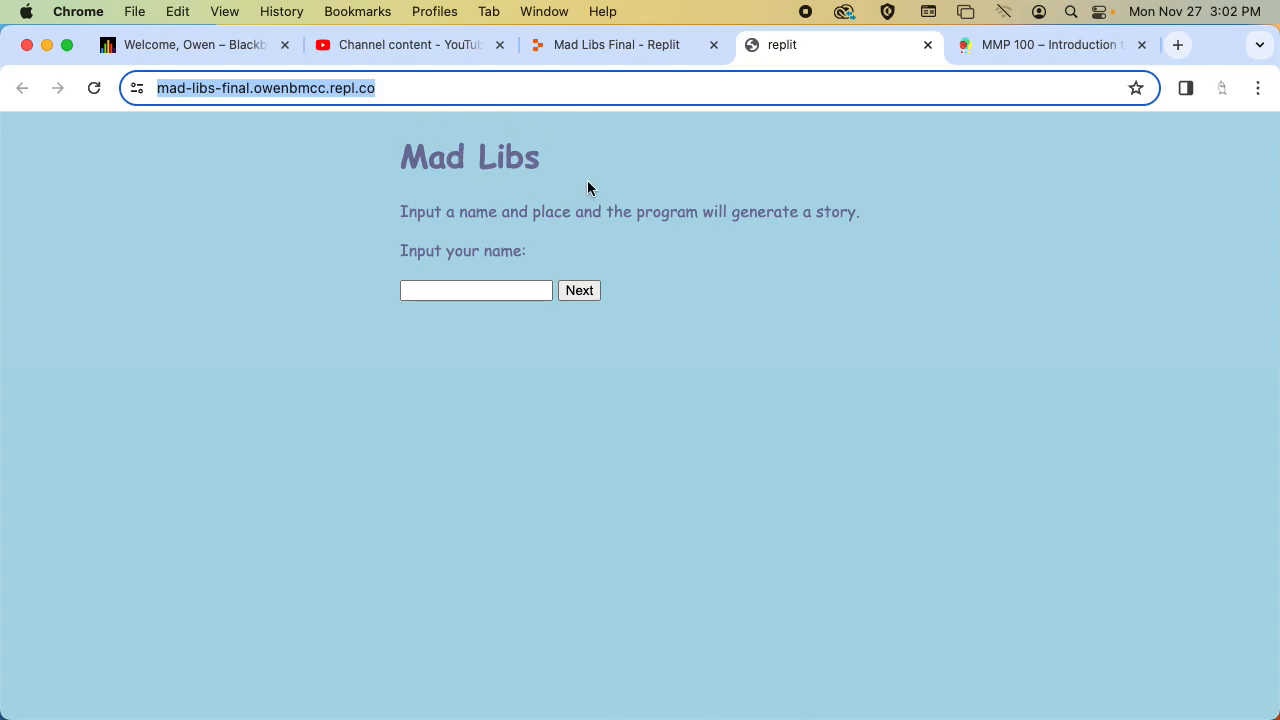
key(super+alt+j)
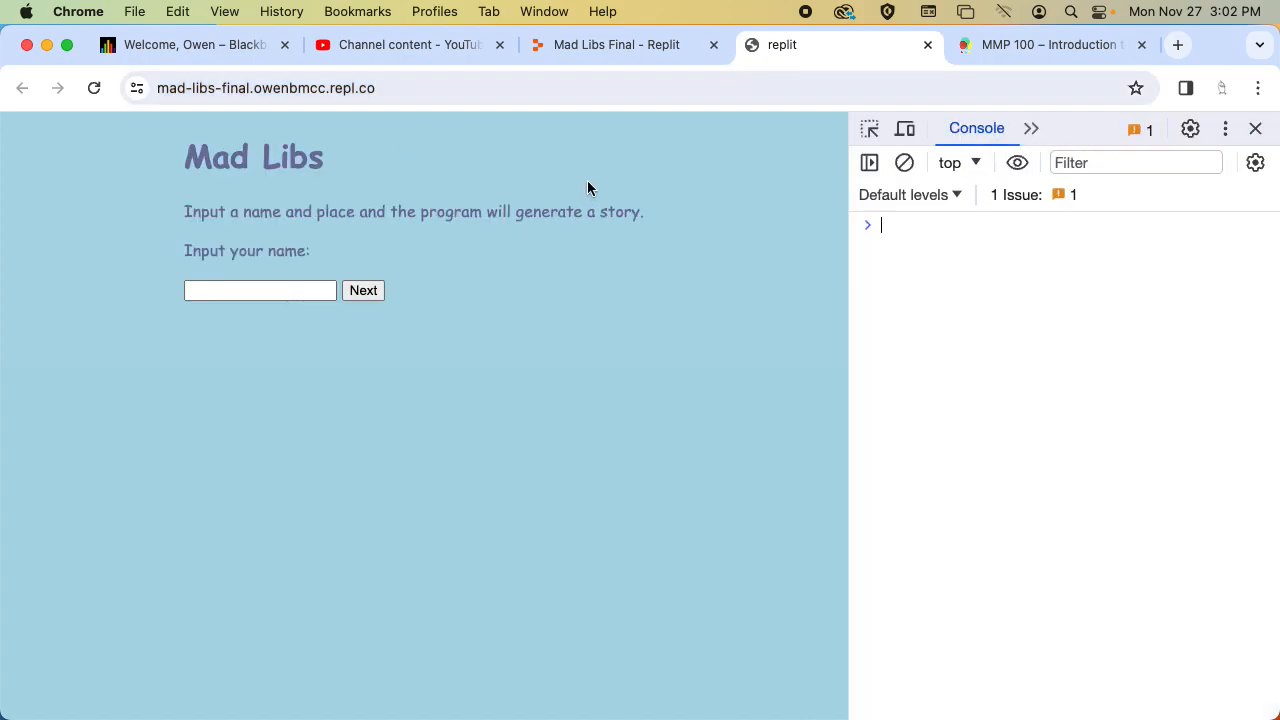
Test the story form with an empty name, with filler name "afd", and with "asdf" as place and verb, and reload the page.
click(363, 292)
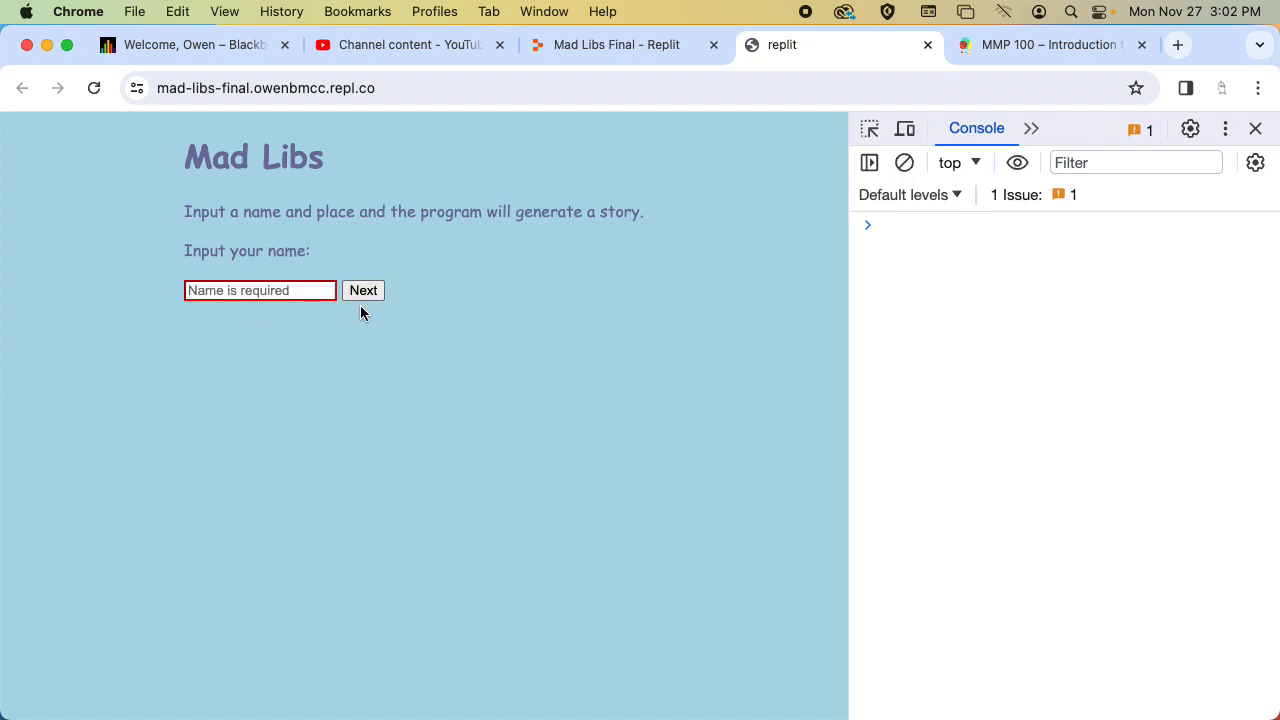
click(363, 292)
click(286, 290)
text(asdf)
click(368, 290)
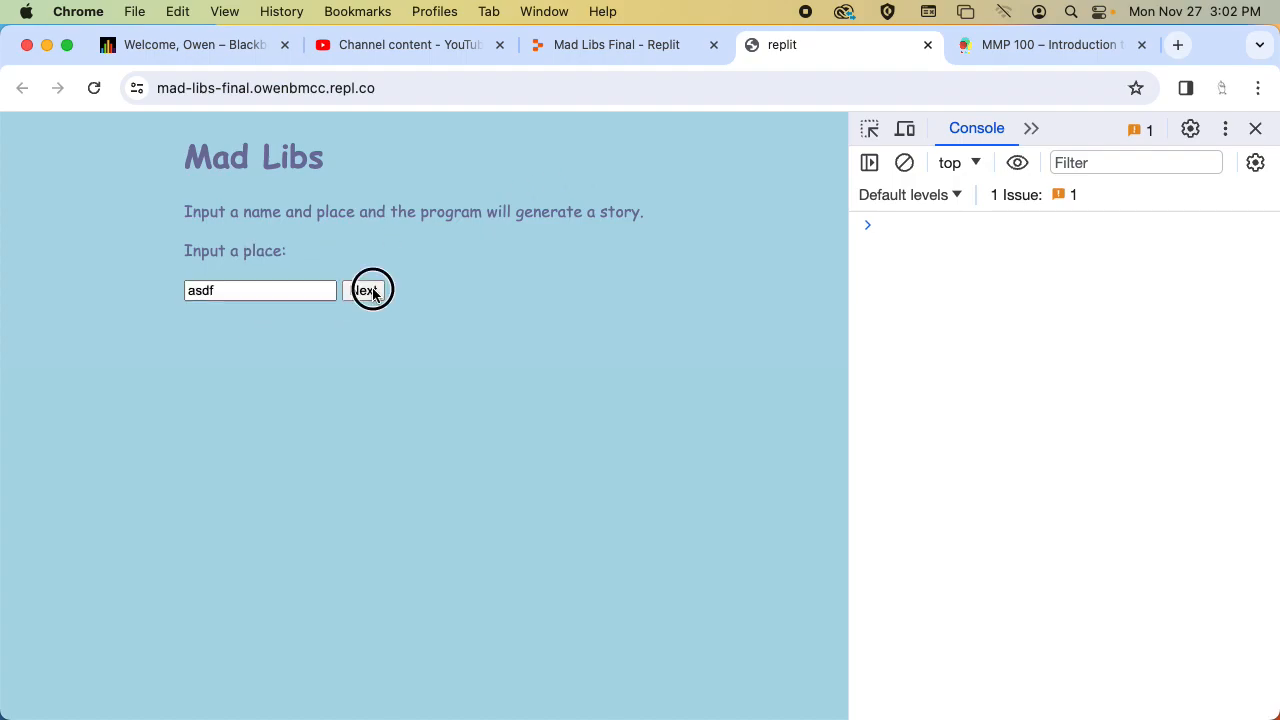
click(245, 291)
click(281, 290)
click(284, 292)
click(254, 295)
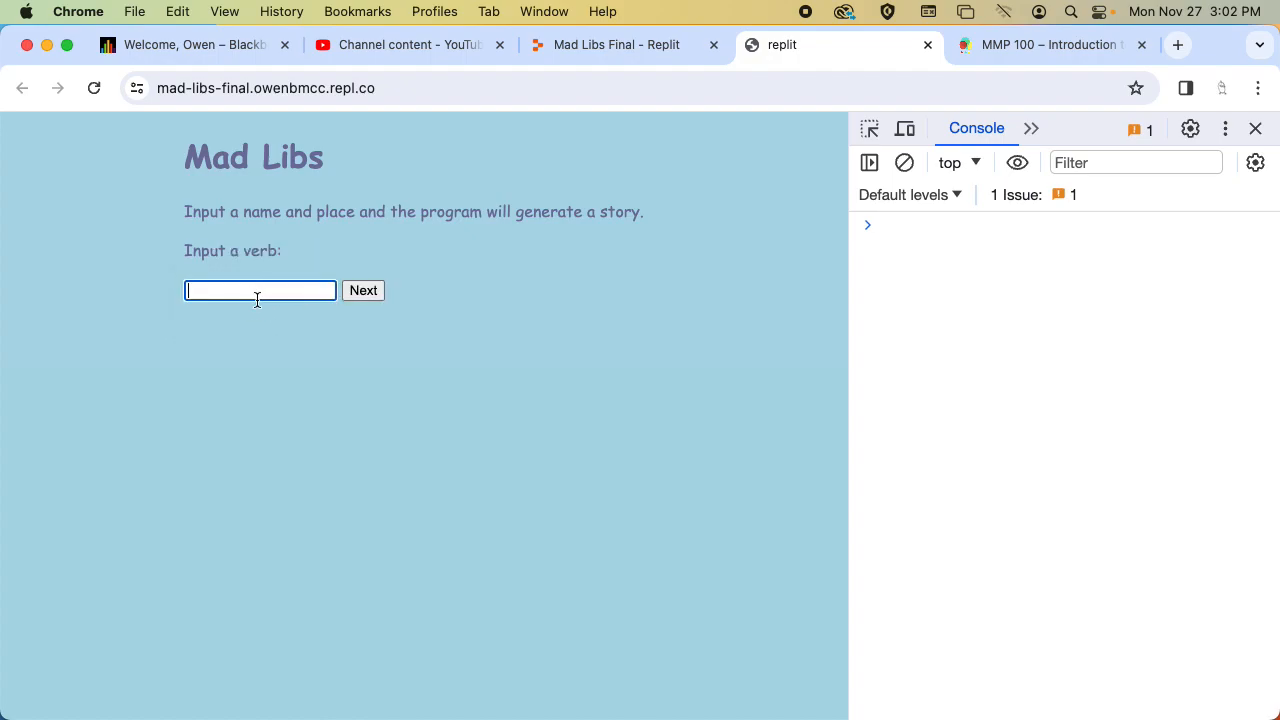
text(asdf)
click(366, 293)
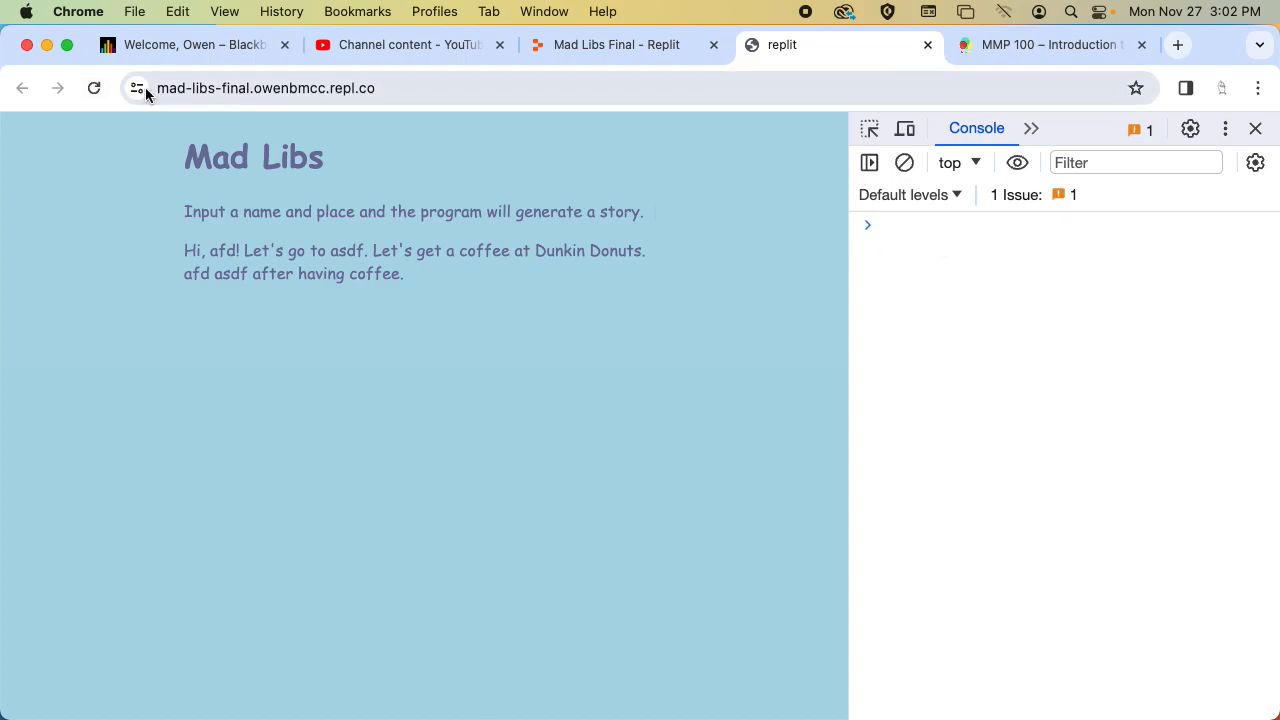
click(92, 92)
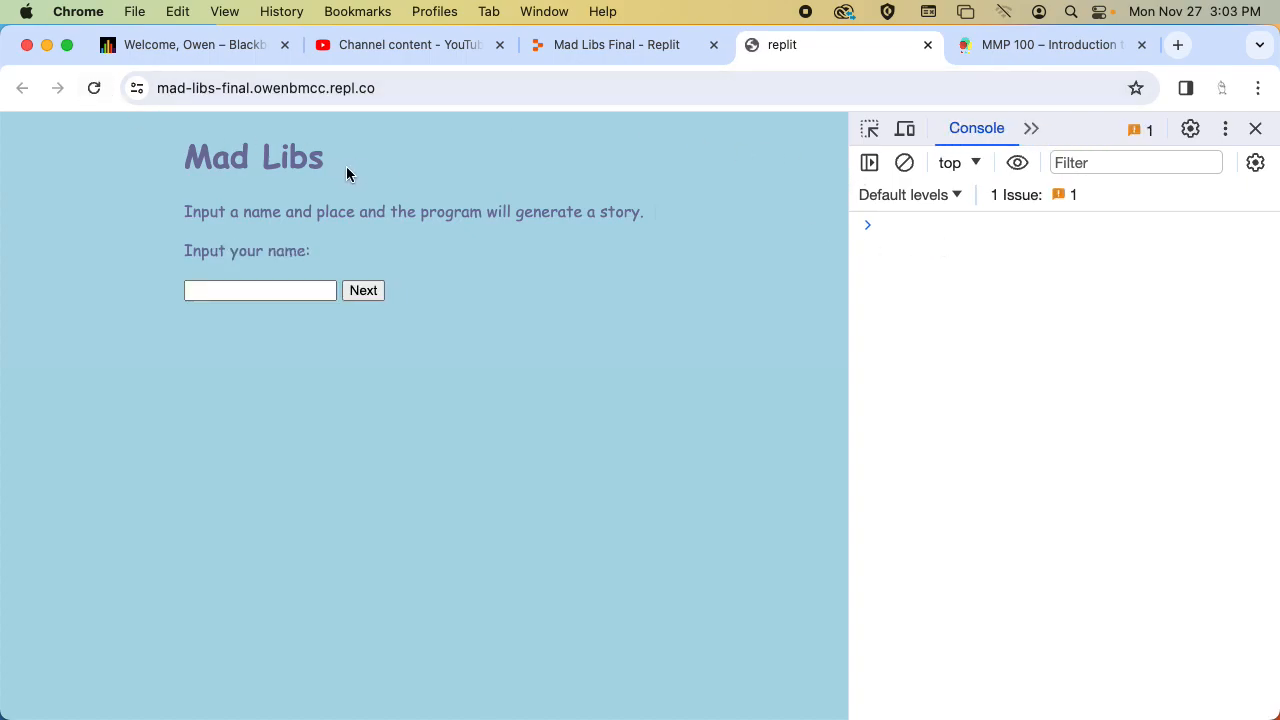
Copy the published Mad Libs page address and open mad-libs-final.owenbmcc.repl.co in an incognito window.
click(651, 49)
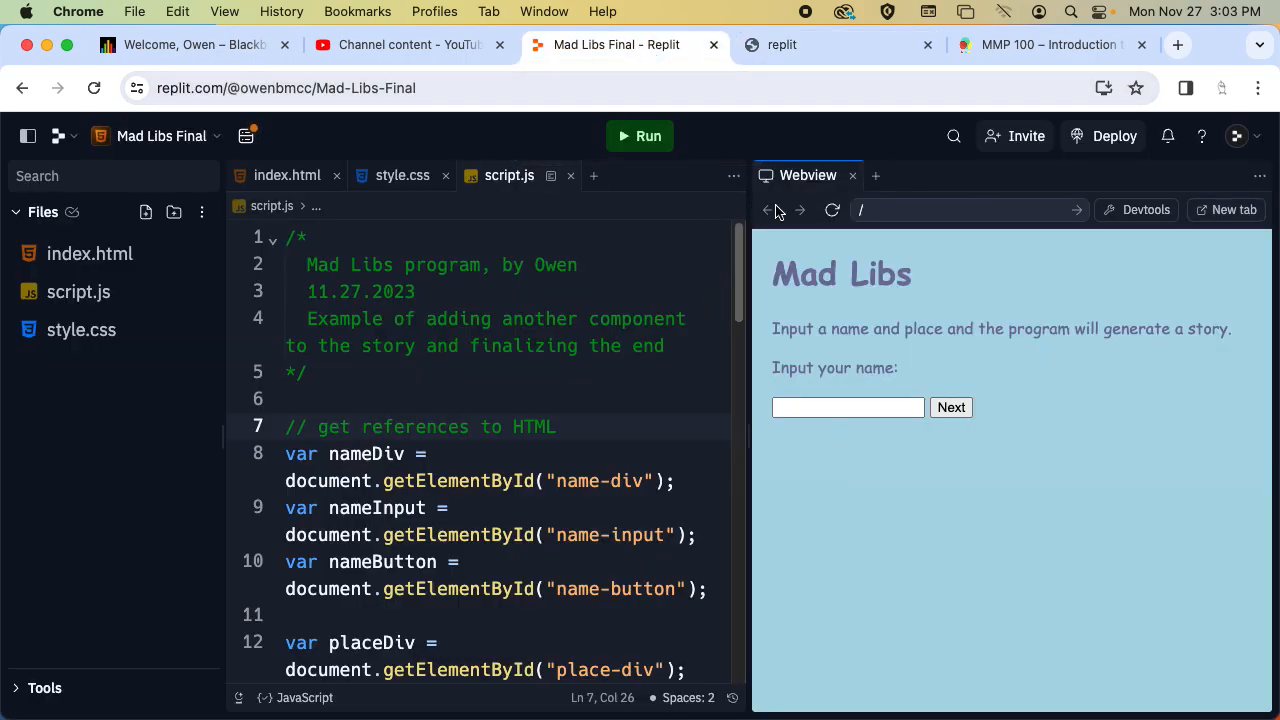
click(797, 58)
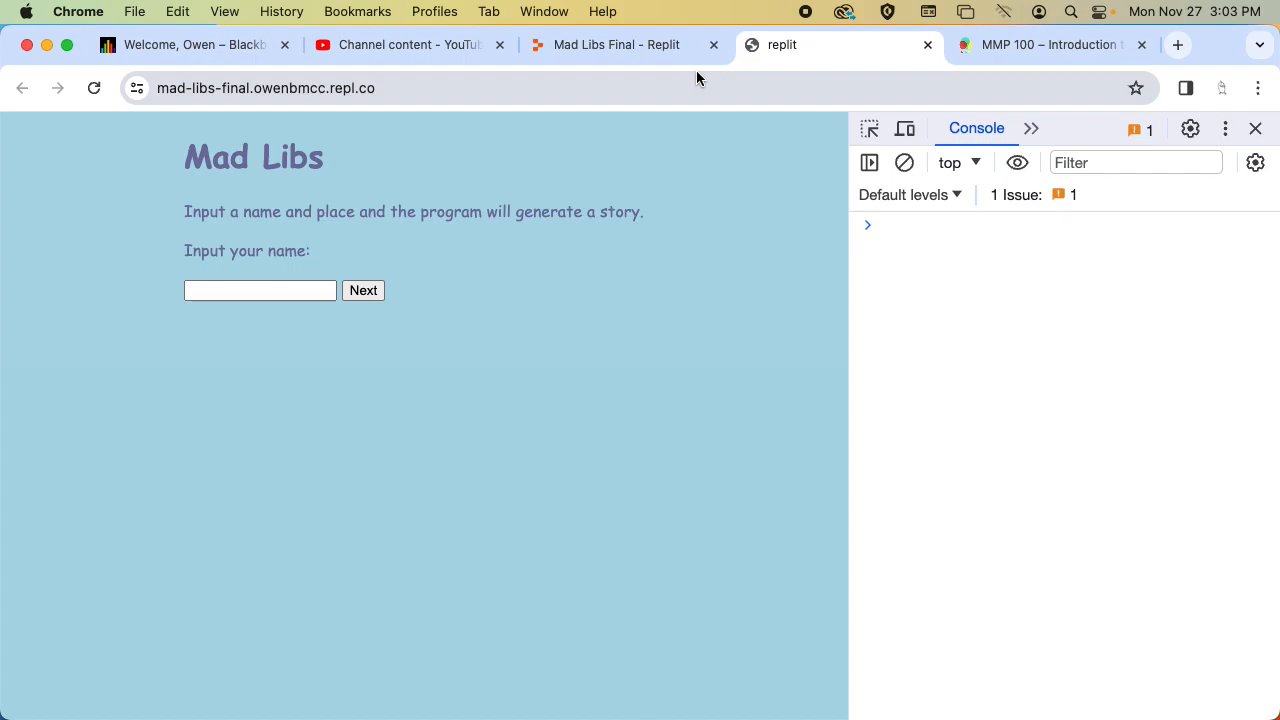
click(666, 85)
key(super+c)
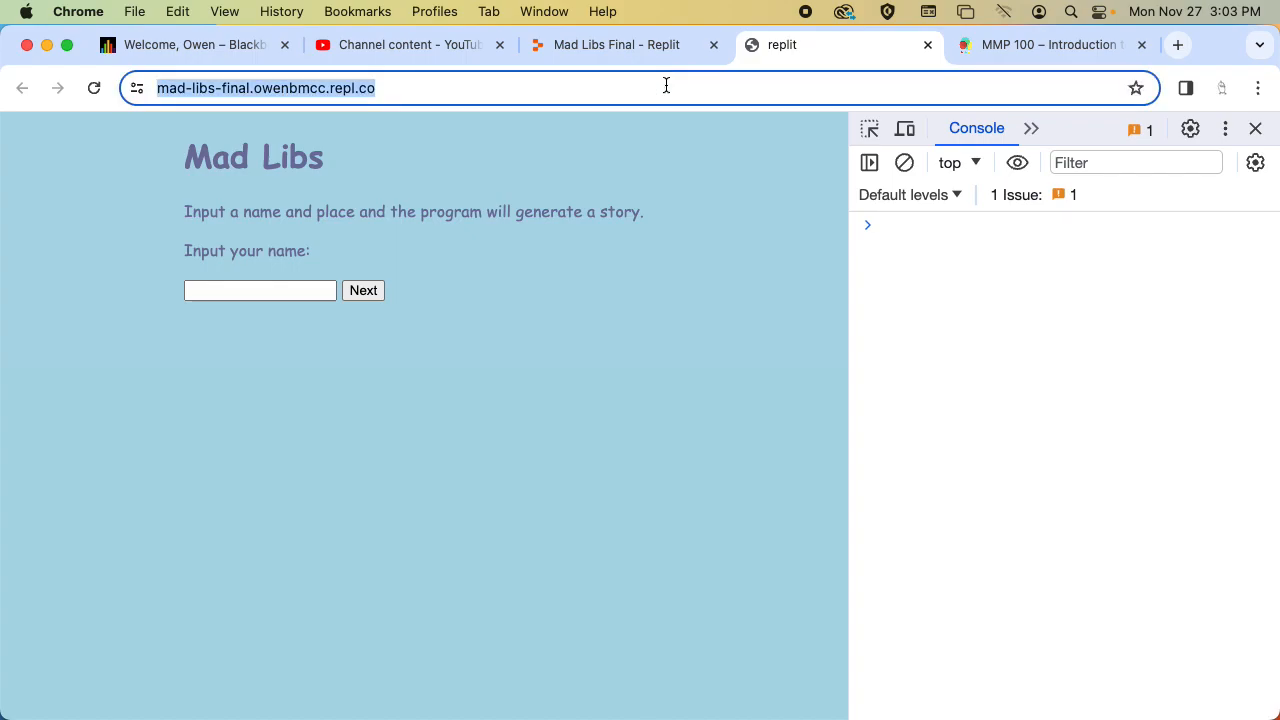
key(super+shift+n)
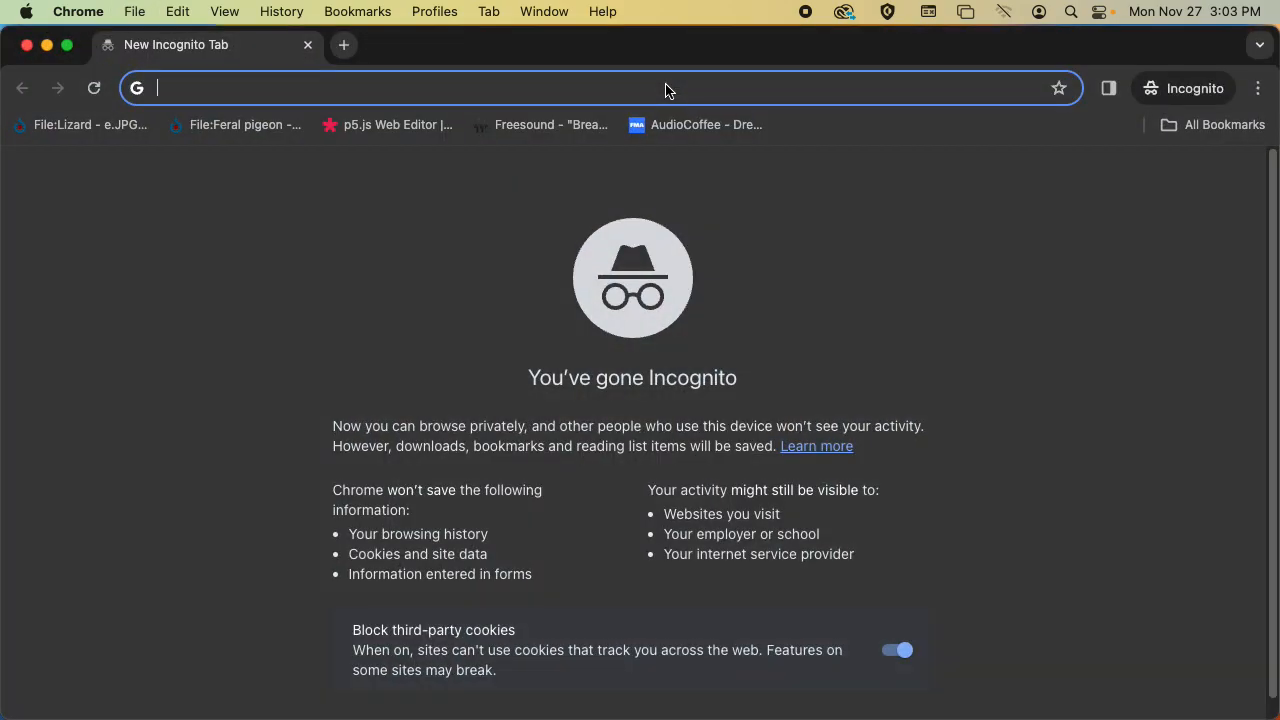
key(super+v)
key(Return)
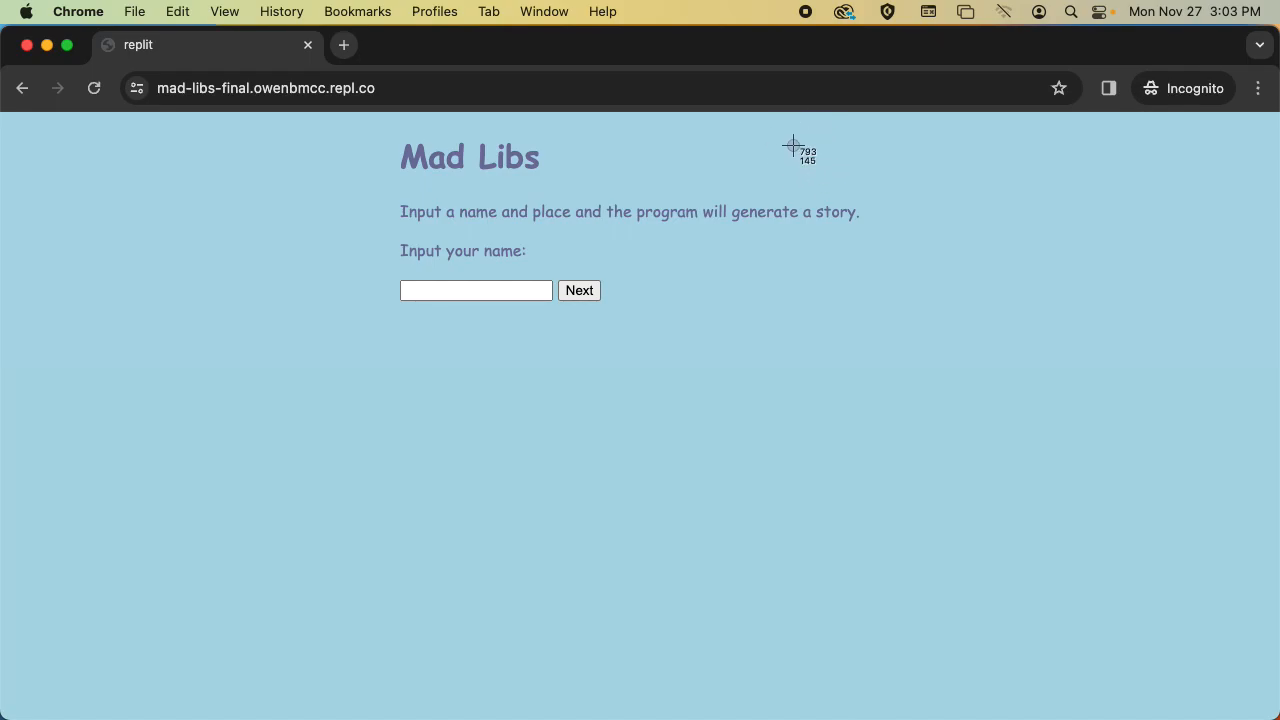
Capture a window screenshot of the Mad Libs start page and enter the user's first name at the name prompt.
key(space)
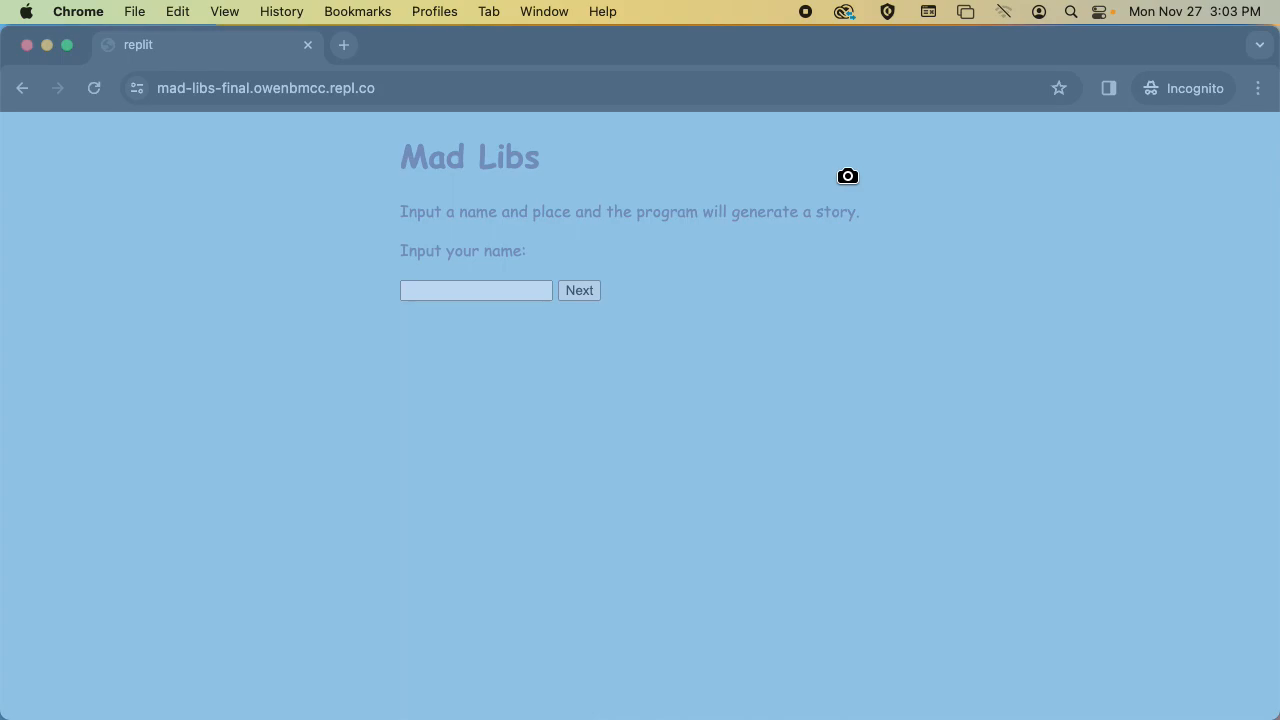
click(772, 167)
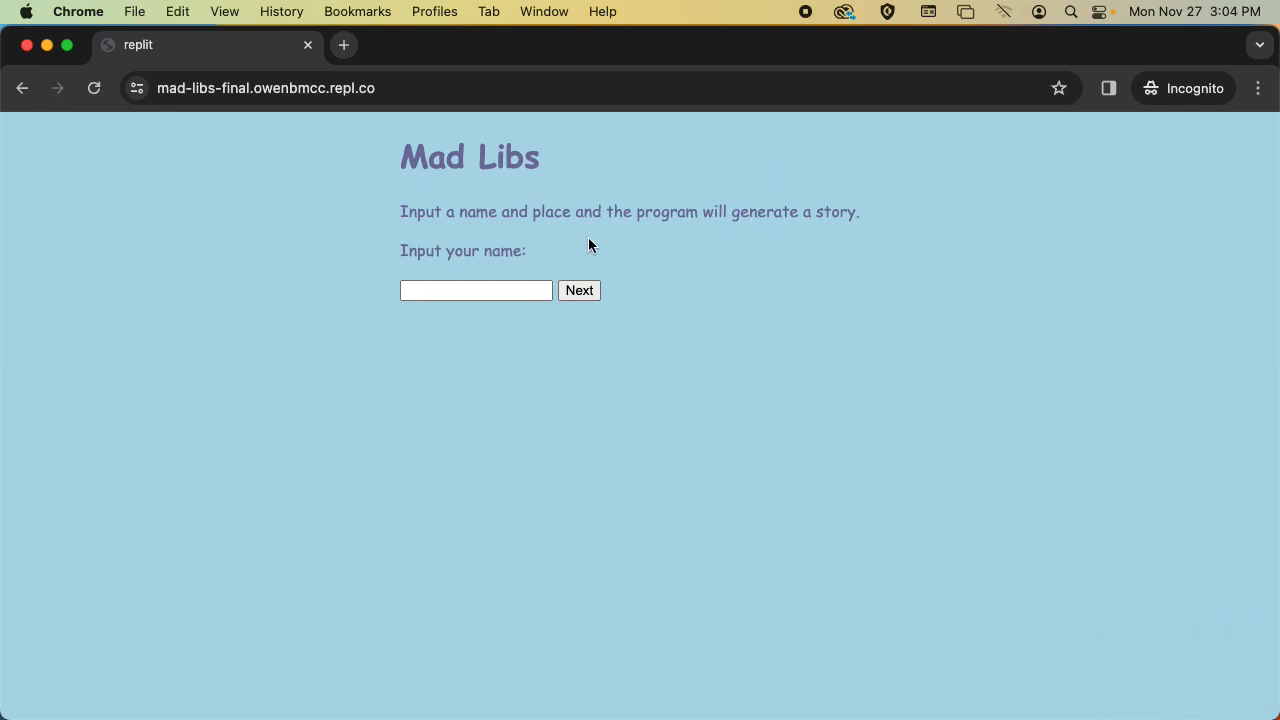
click(429, 289)
text(Owen)
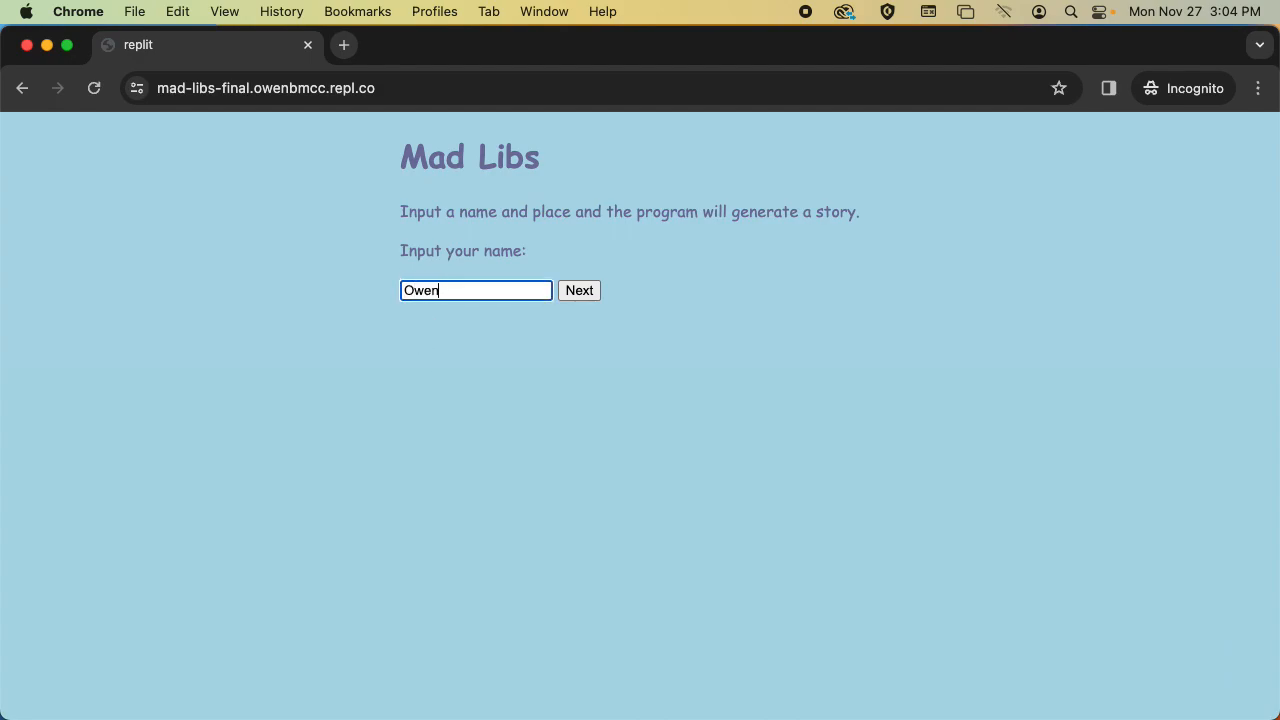
key(Return)
Submit "New York" as the place and capture a window screenshot of the "What would you like to have?" question.
click(451, 289)
text(New York)
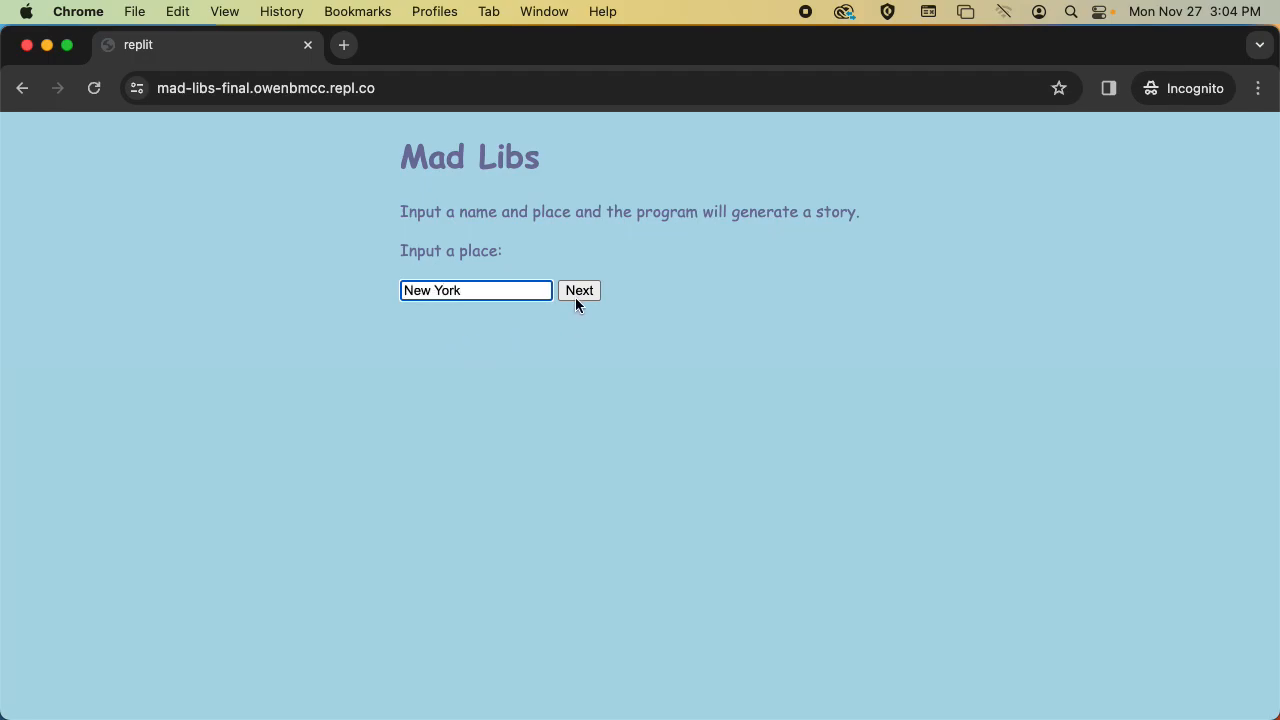
click(577, 297)
key(super+shift+4)
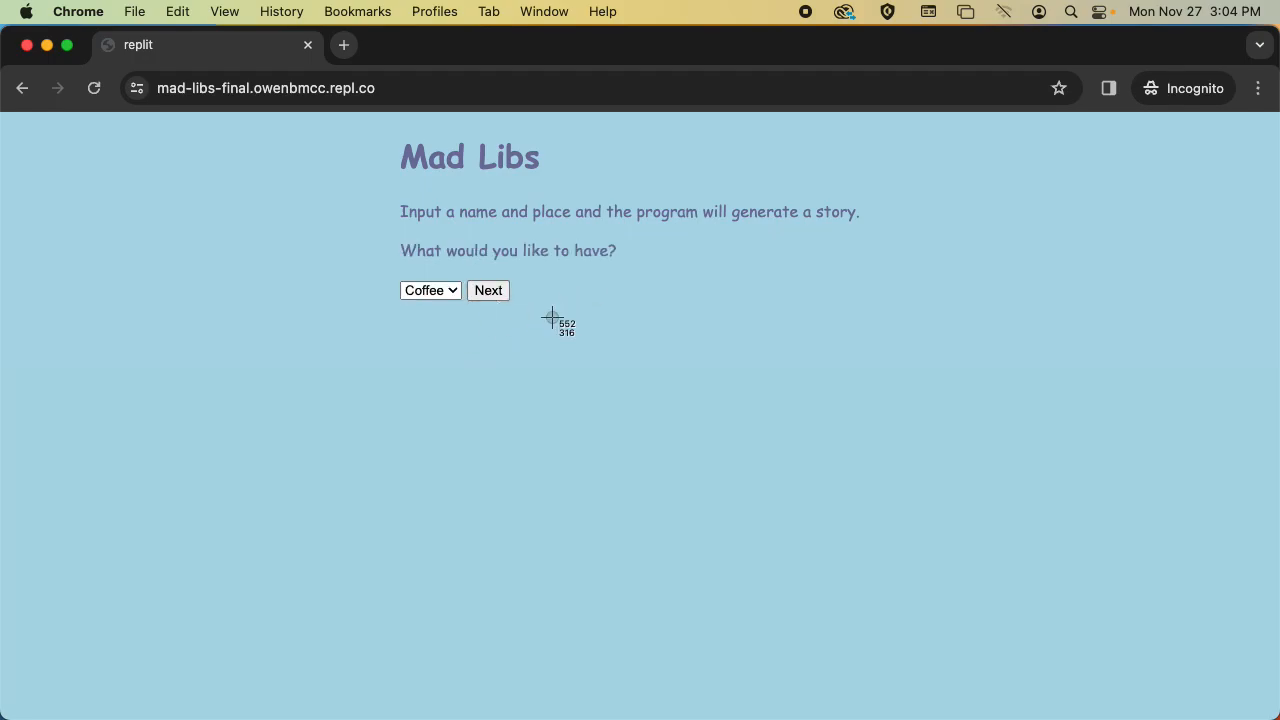
key(space)
click(580, 306)
Submit Coffee as the choice and "sleep" as the verb to generate the story.
click(502, 296)
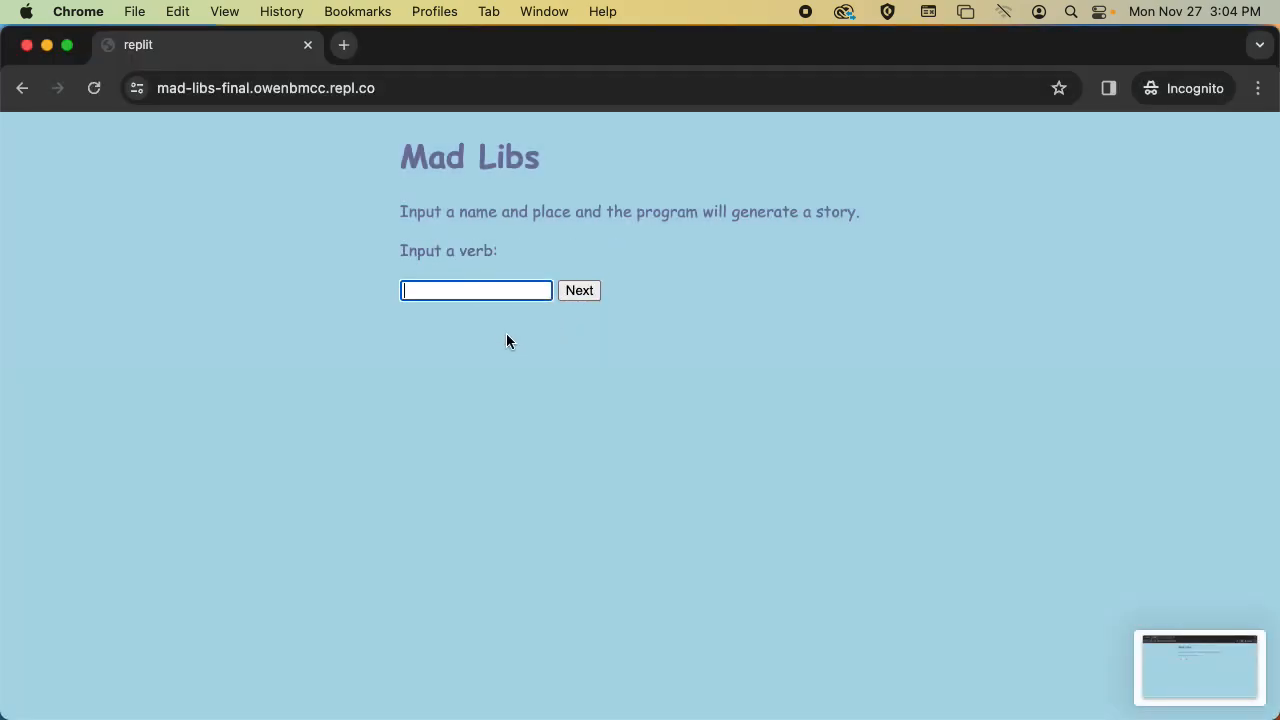
text(sleep)
click(580, 291)
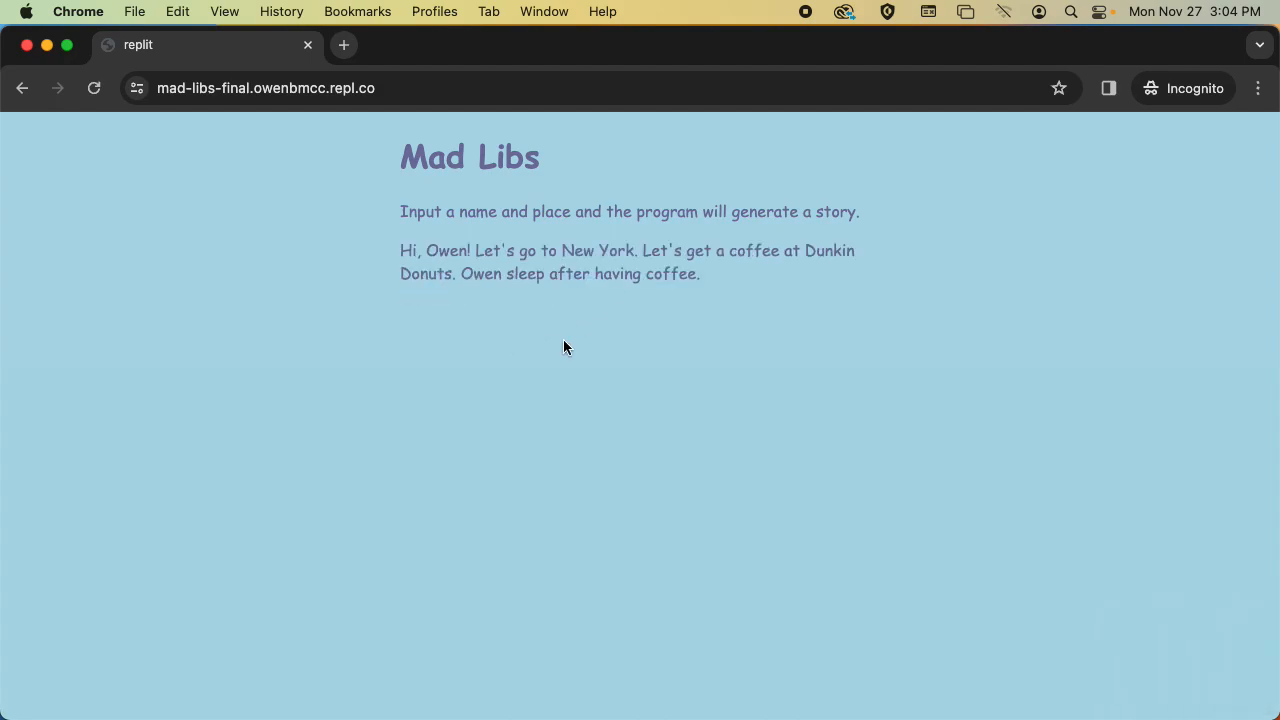
Capture a window screenshot of the generated story and close the incognito window.
key(super+shift+4)
key(space)
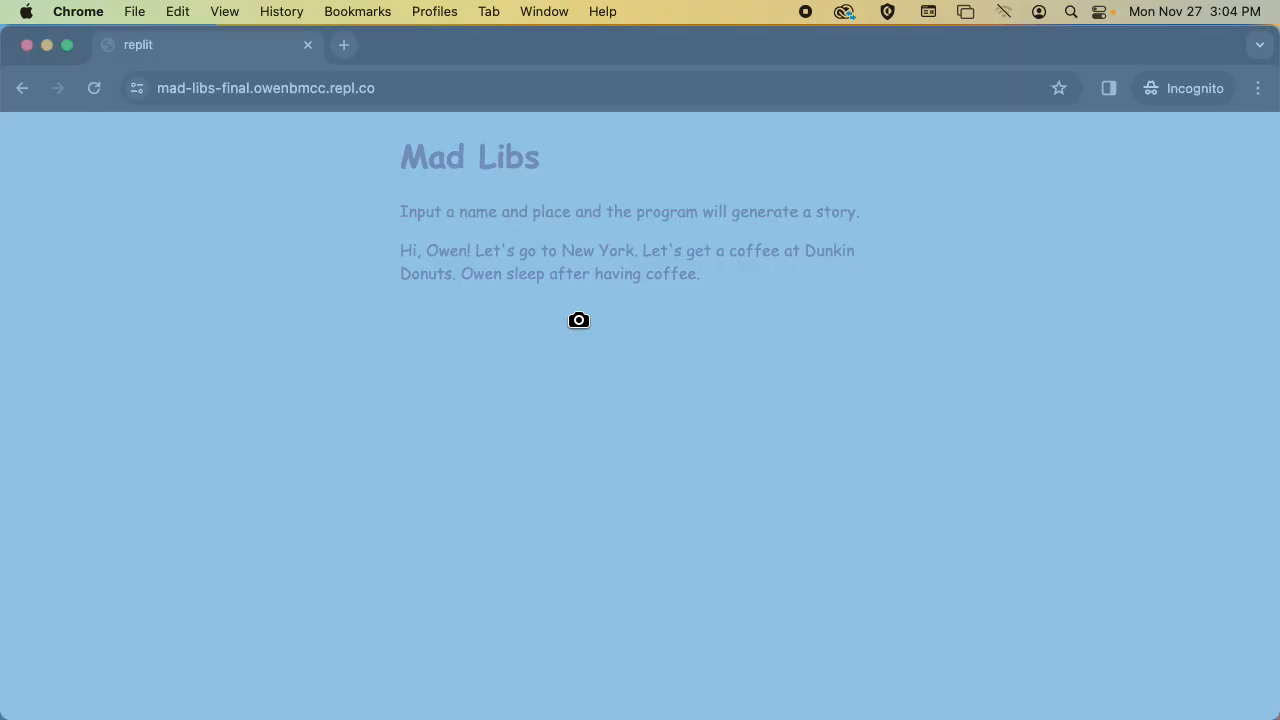
click(579, 320)
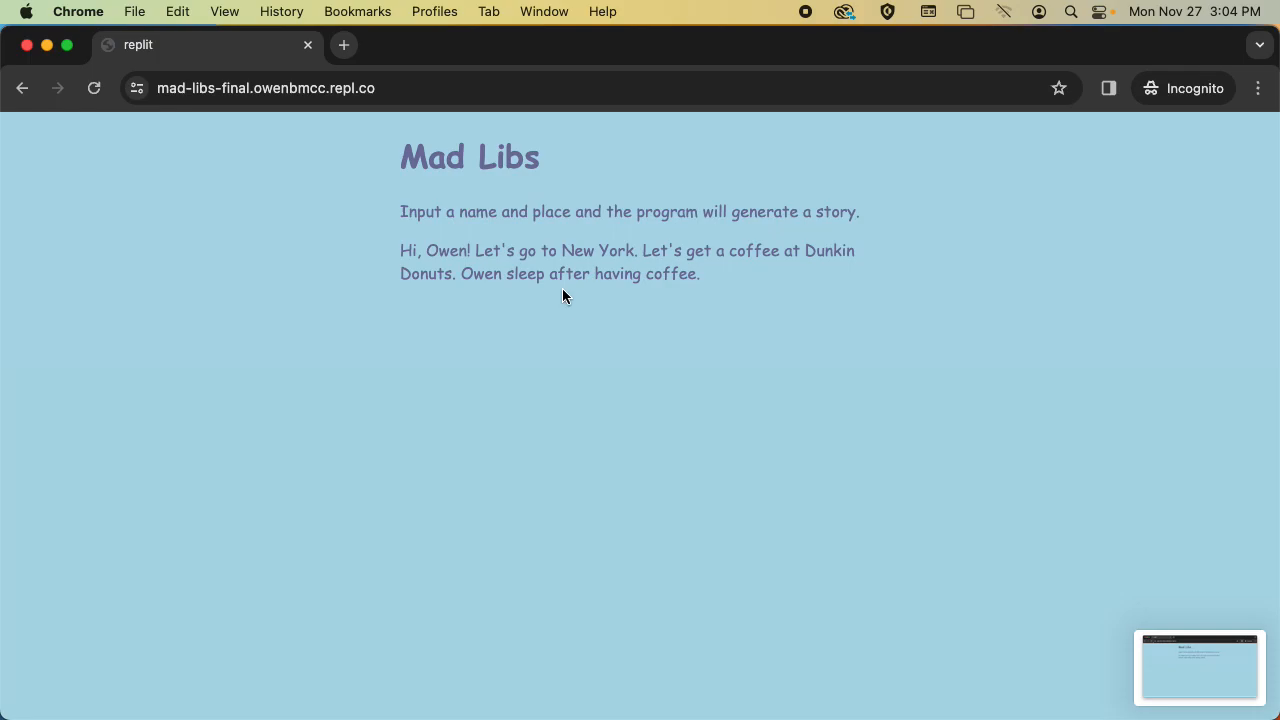
click(308, 45)
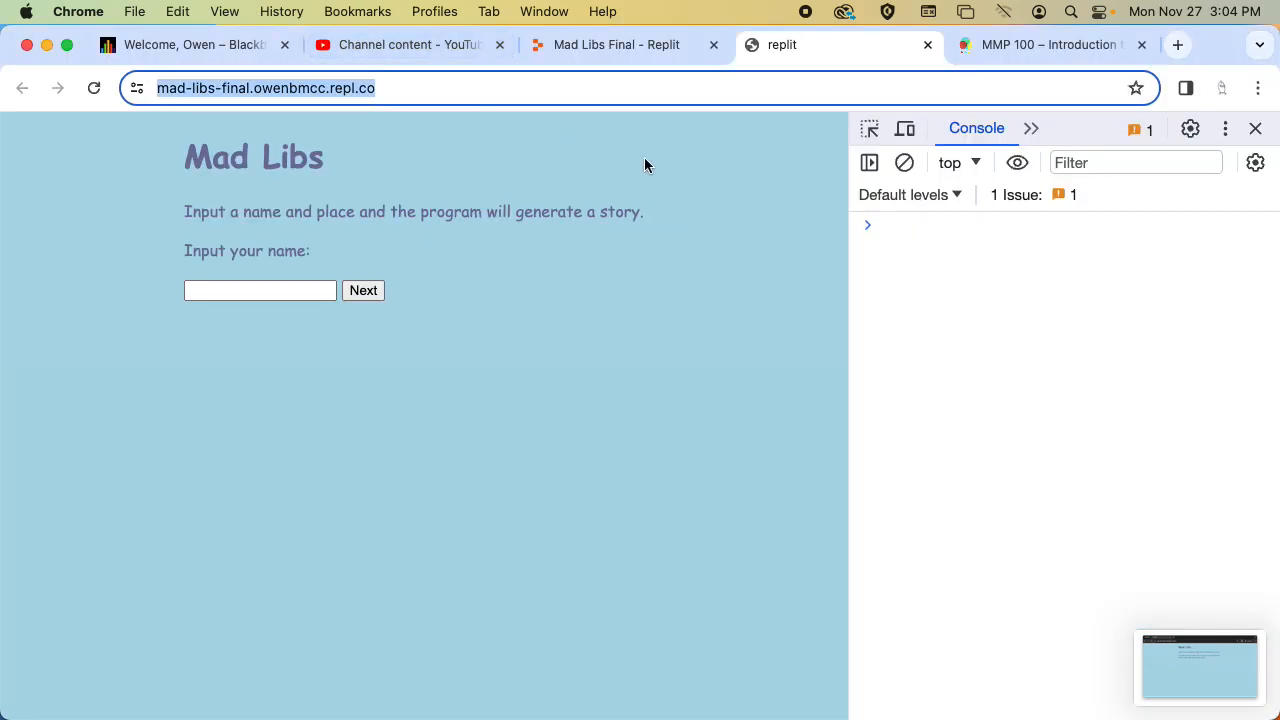
click(613, 154)
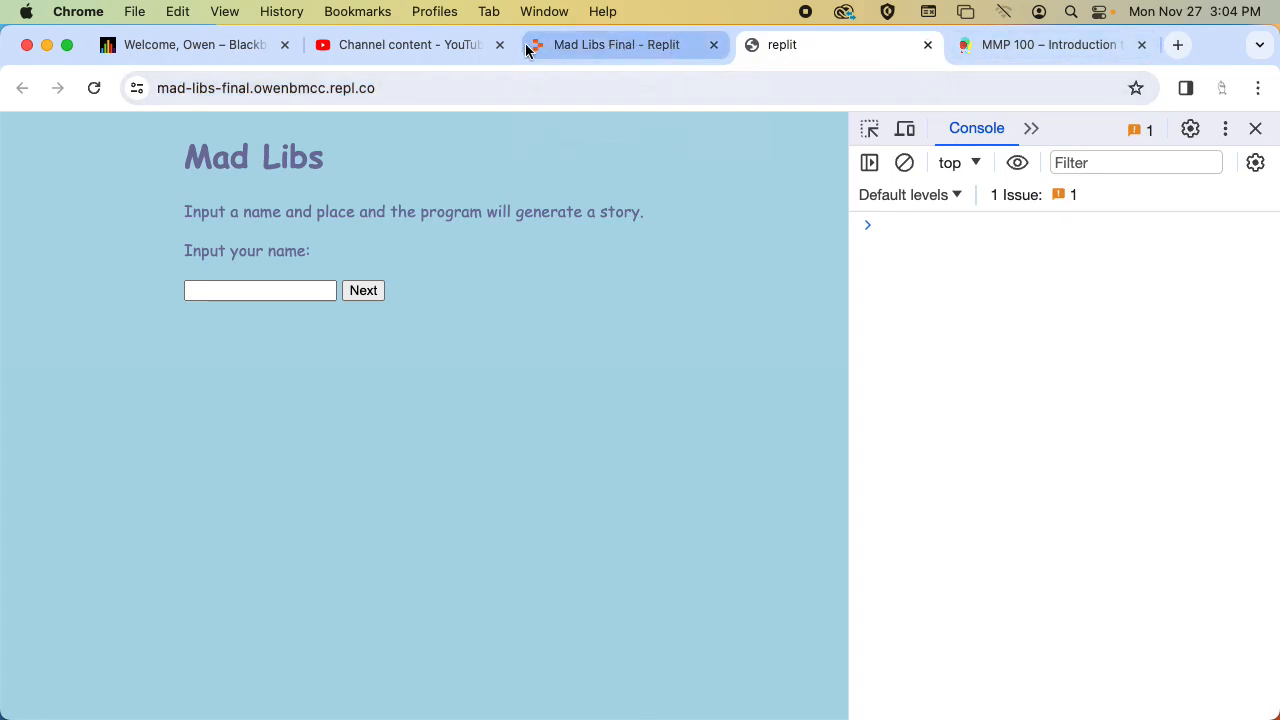
Open the Programming page of the MMP 100 course site and review the assignment's project statement requirements.
click(1033, 68)
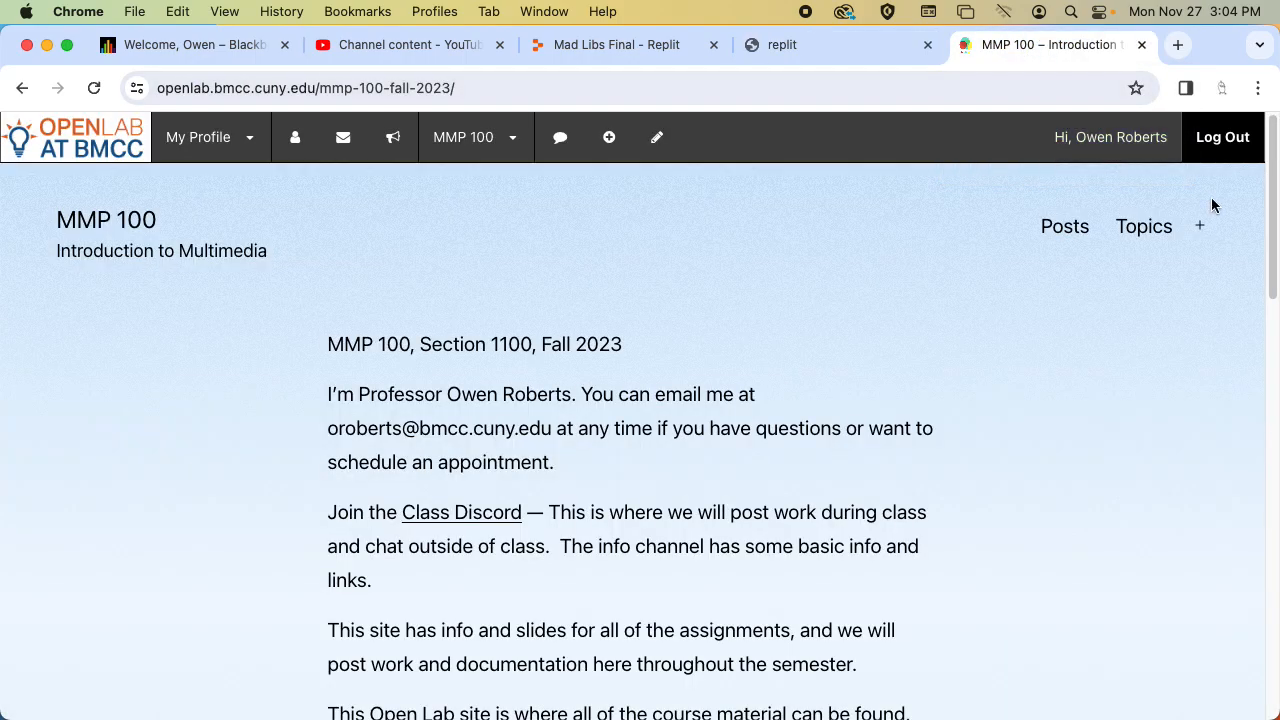
click(1200, 222)
click(1098, 573)
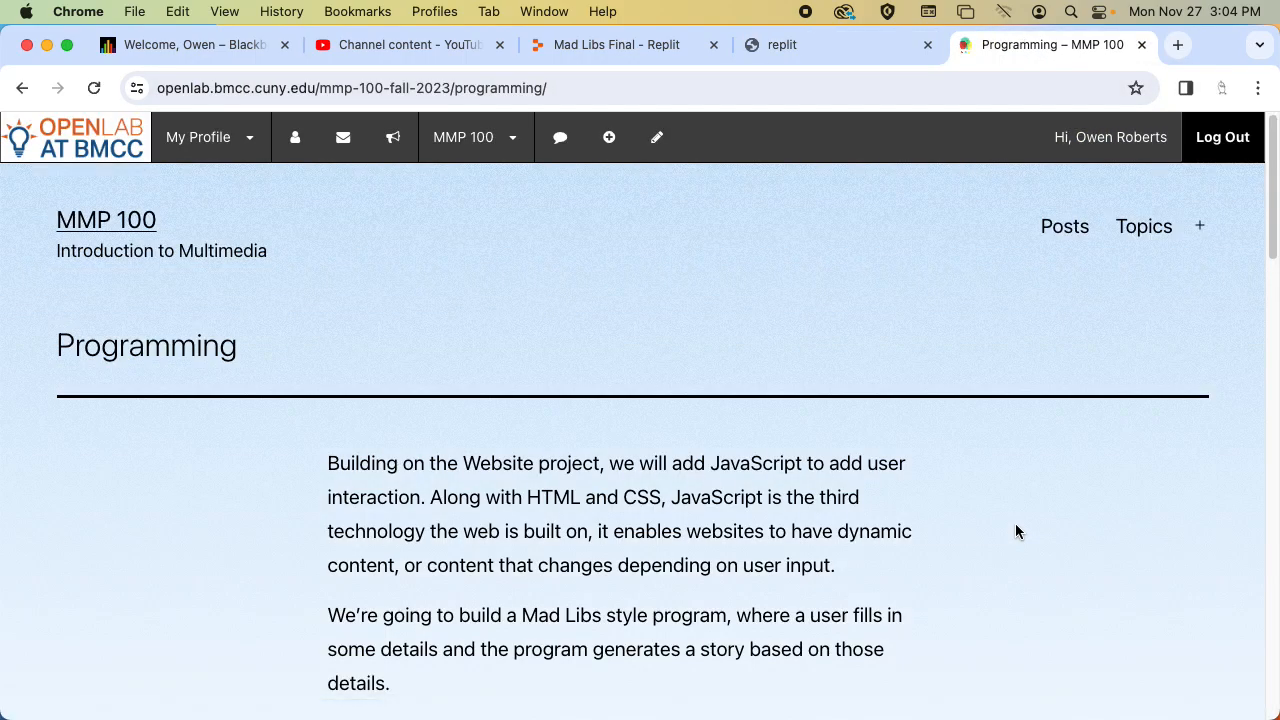
scroll(1015, 523, down, 10)
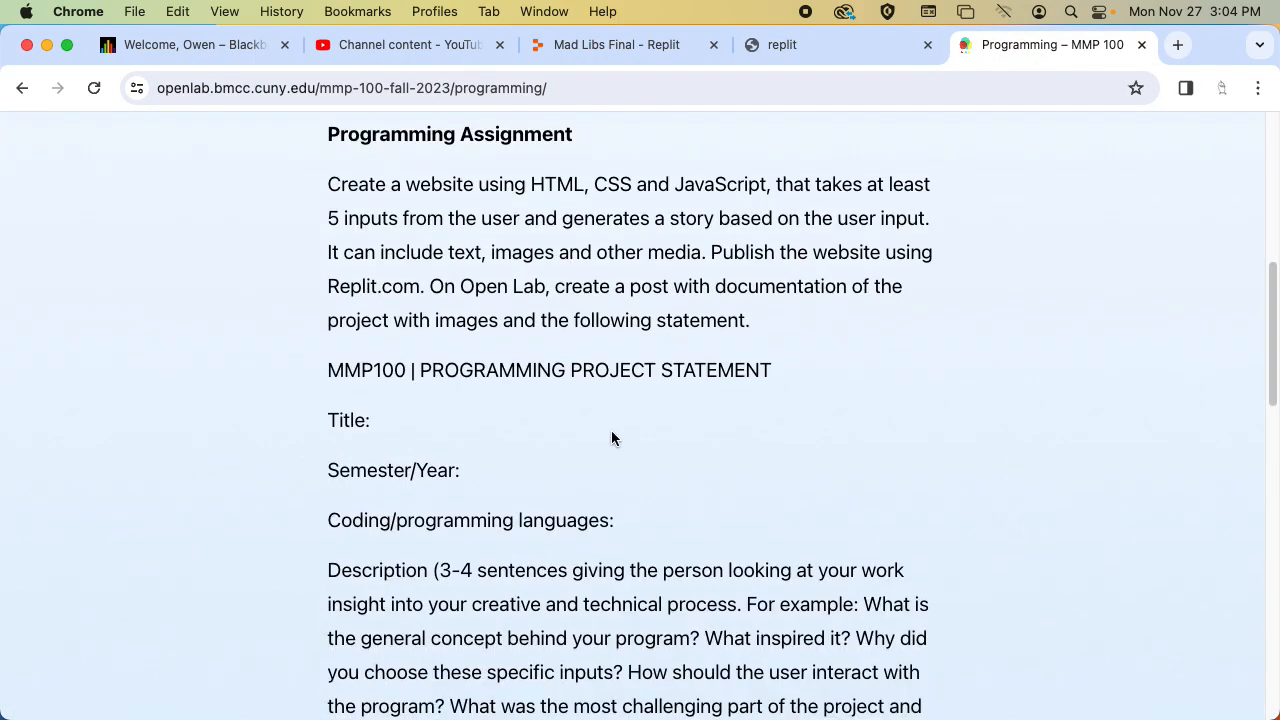
scroll(612, 438, down, 2)
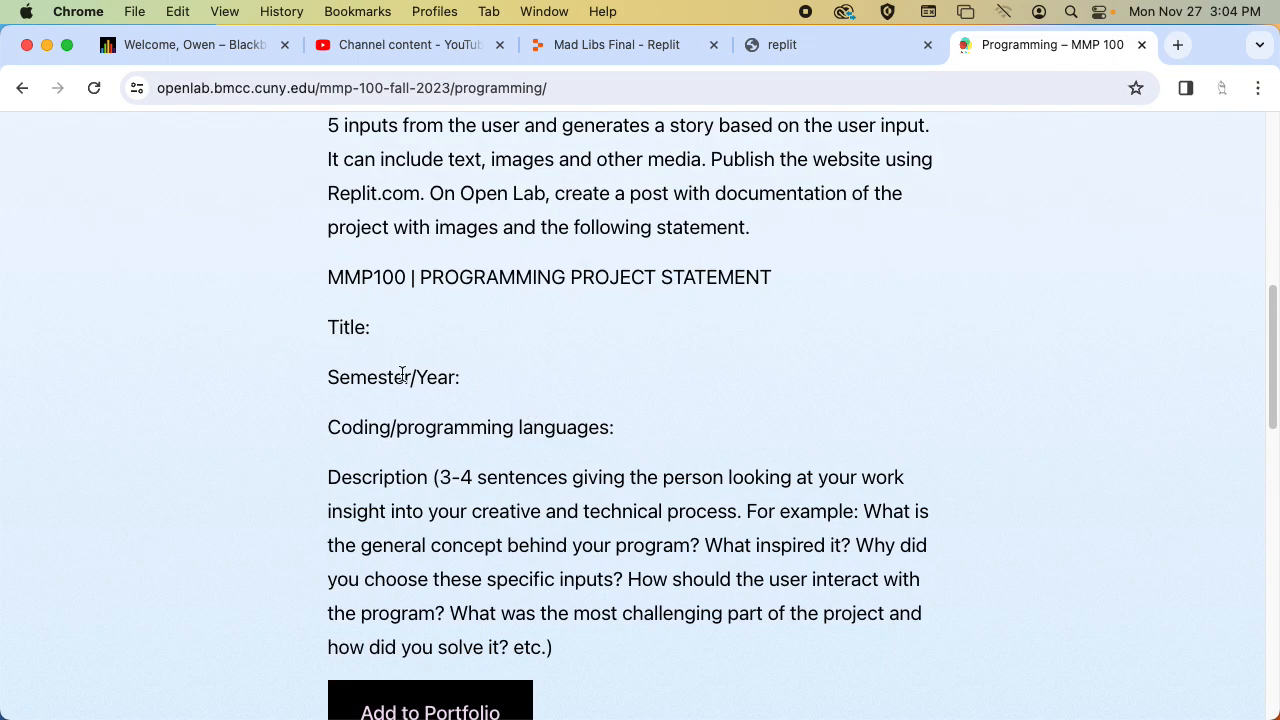
scroll(404, 374, down, 1)
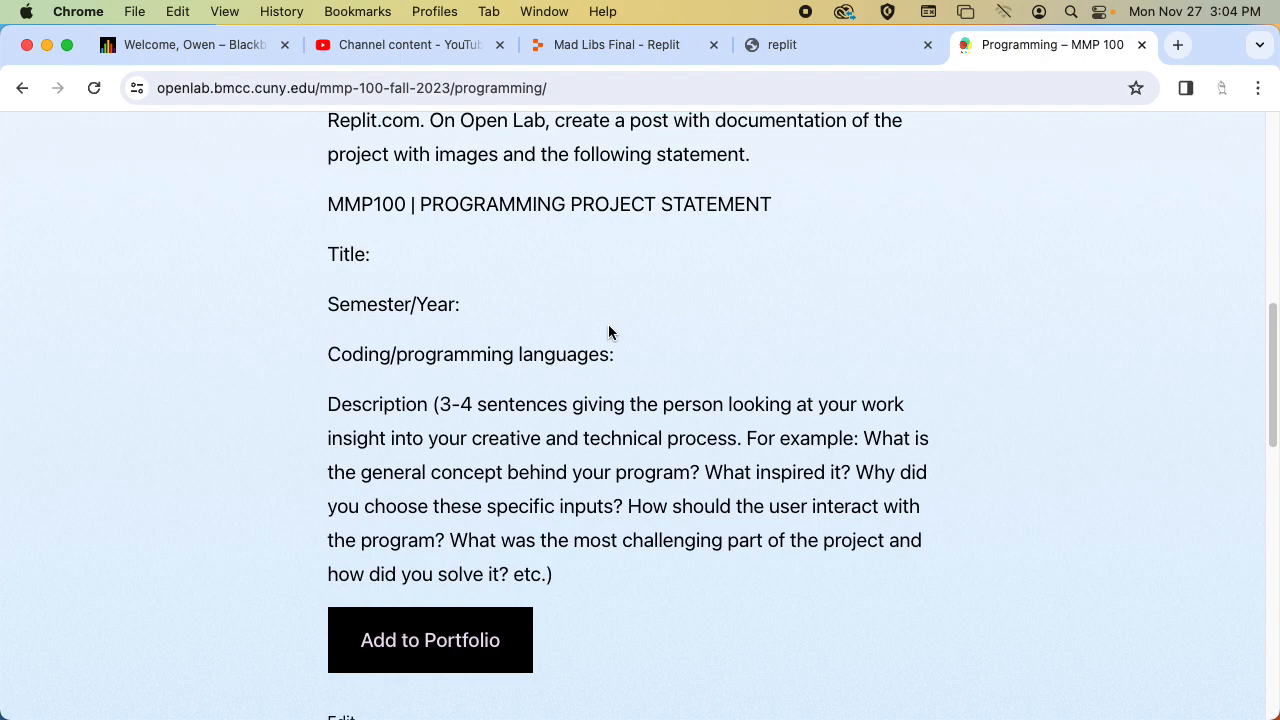
Open the MMP 100 Digital Imaging page in a new tab and start a new post on the course site.
click(1178, 44)
text(mp)
key(BackSpace)
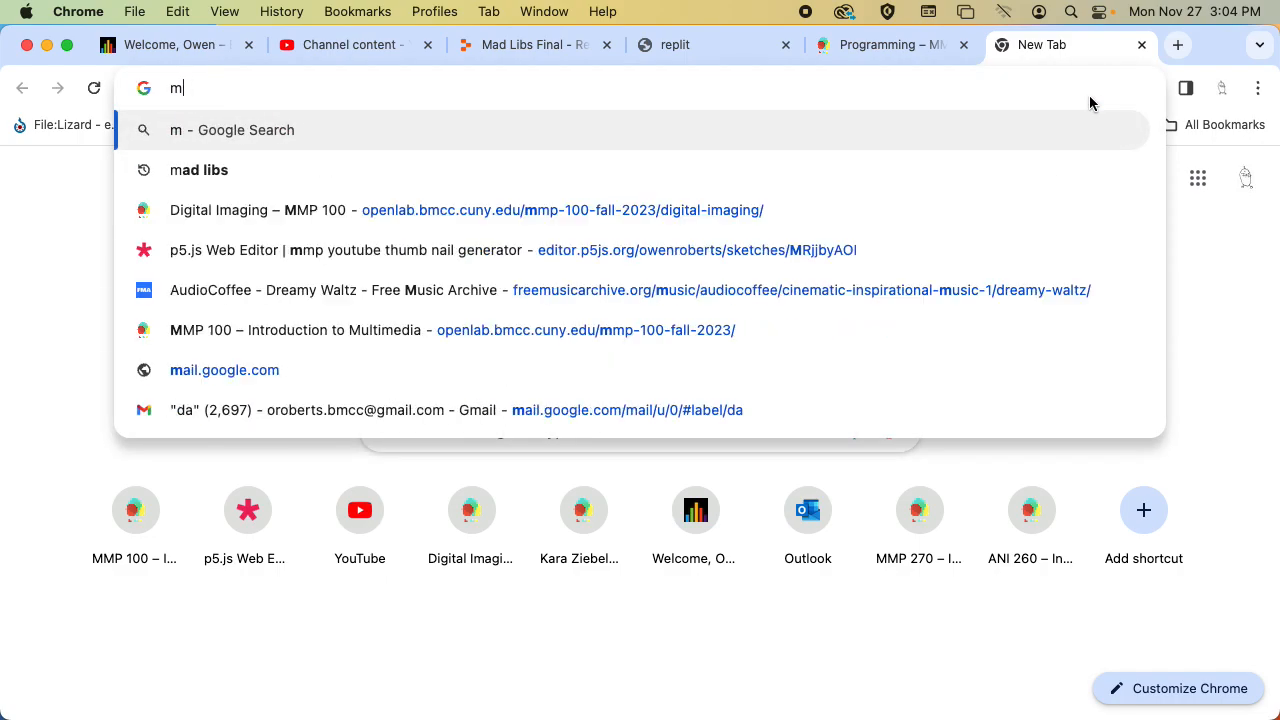
text(mp)
key(Return)
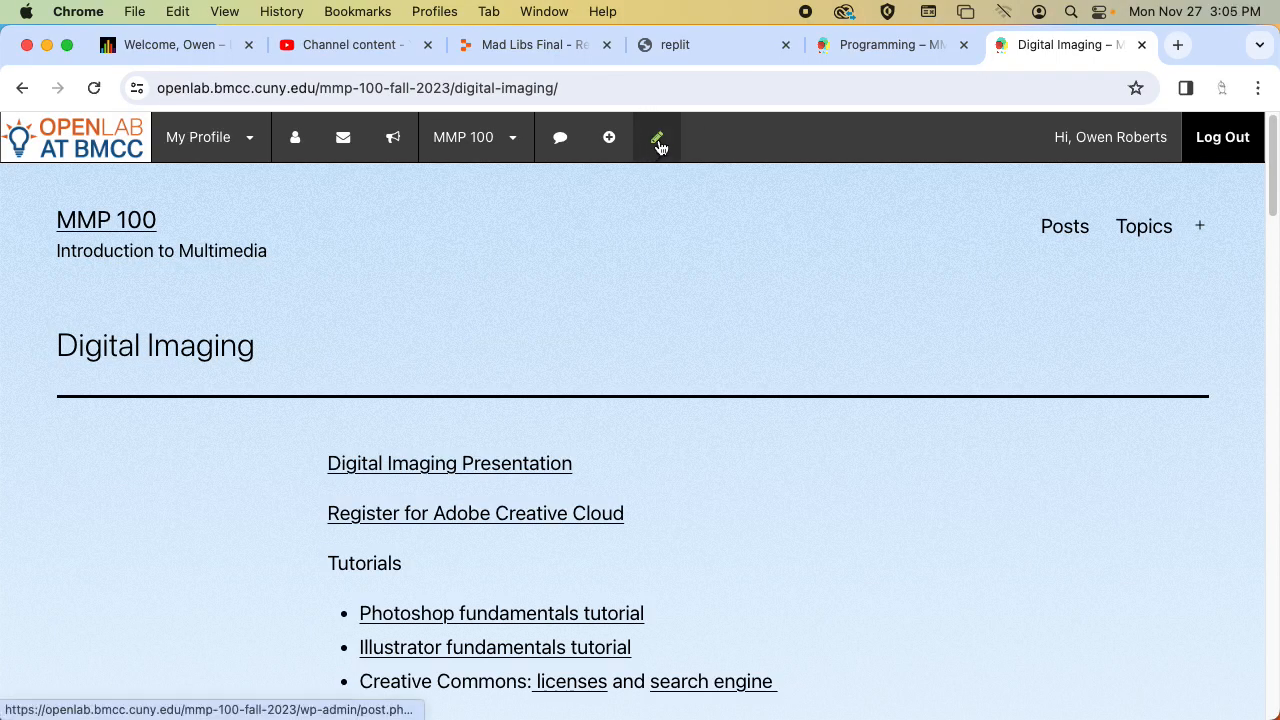
click(619, 145)
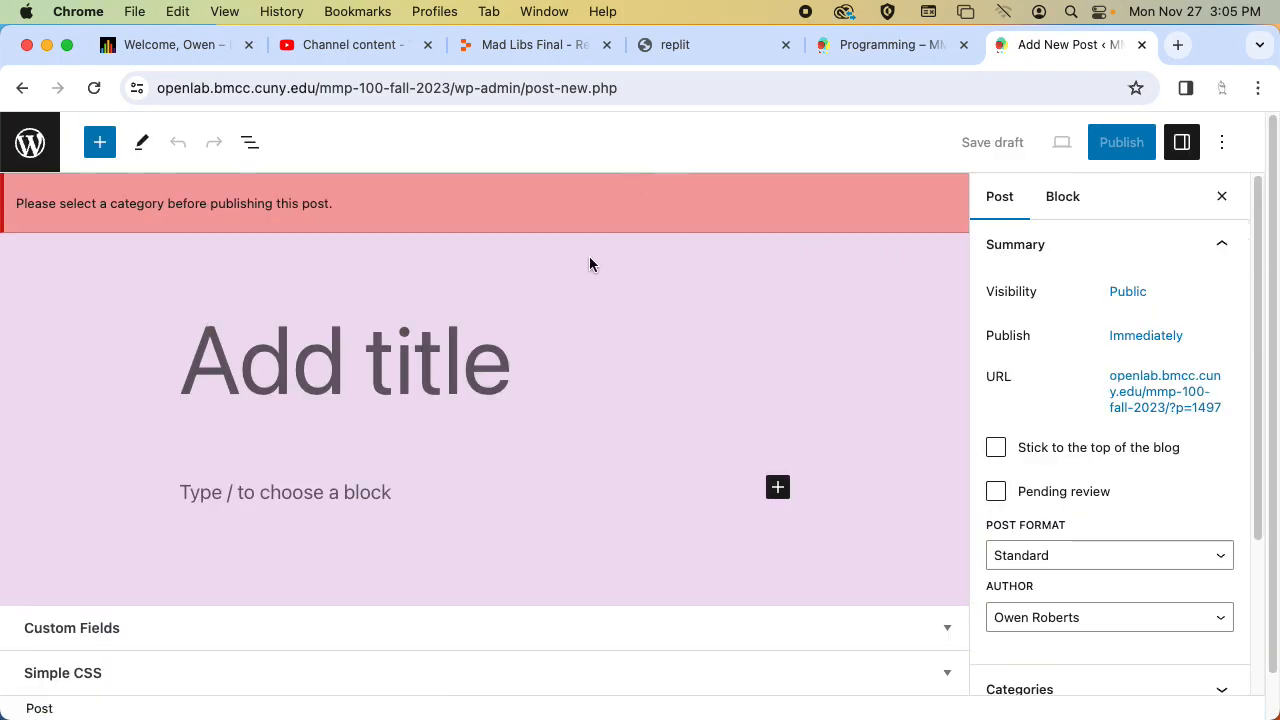
Assign the new post to the Programming category and title it "Mad Libs".
click(1066, 246)
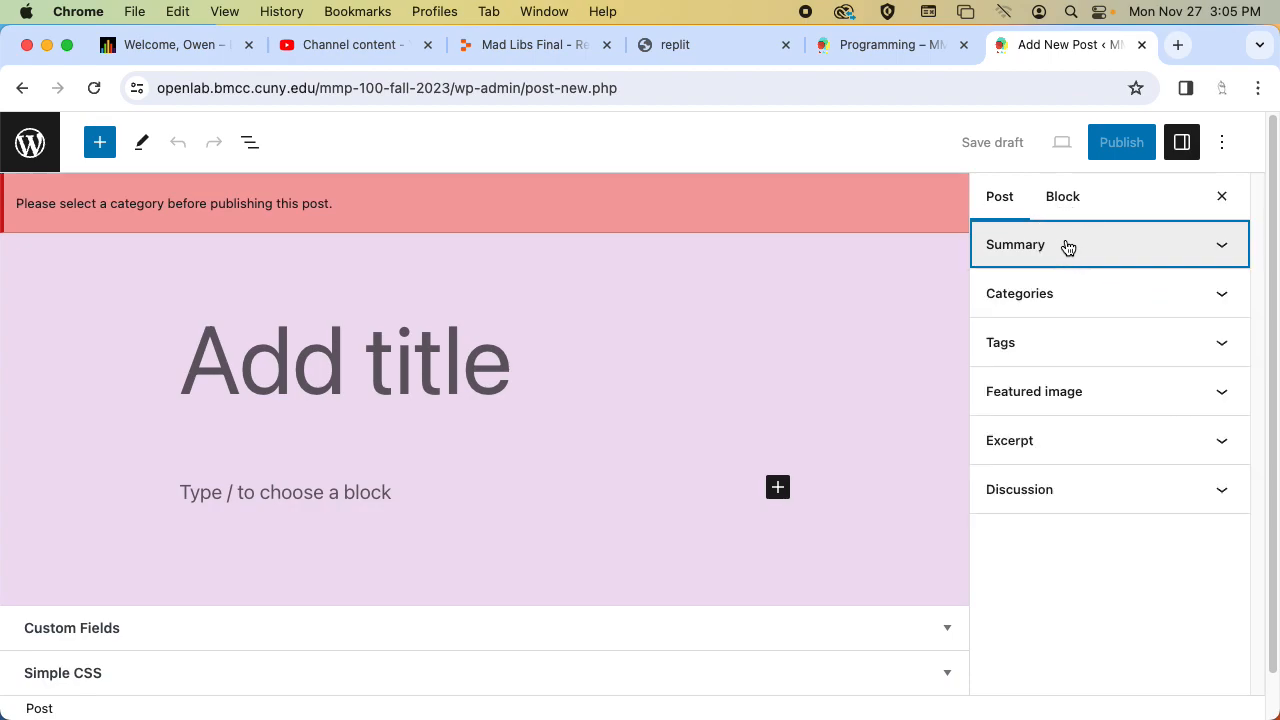
click(1070, 316)
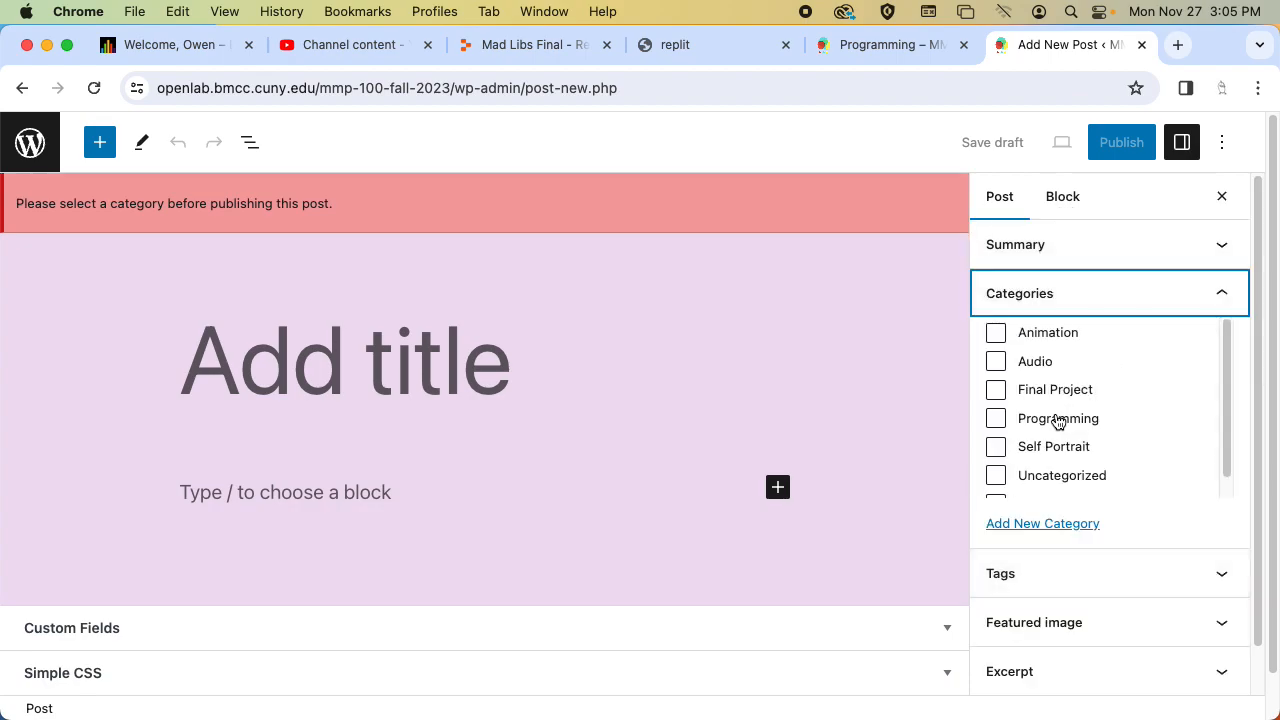
click(1079, 424)
click(1066, 297)
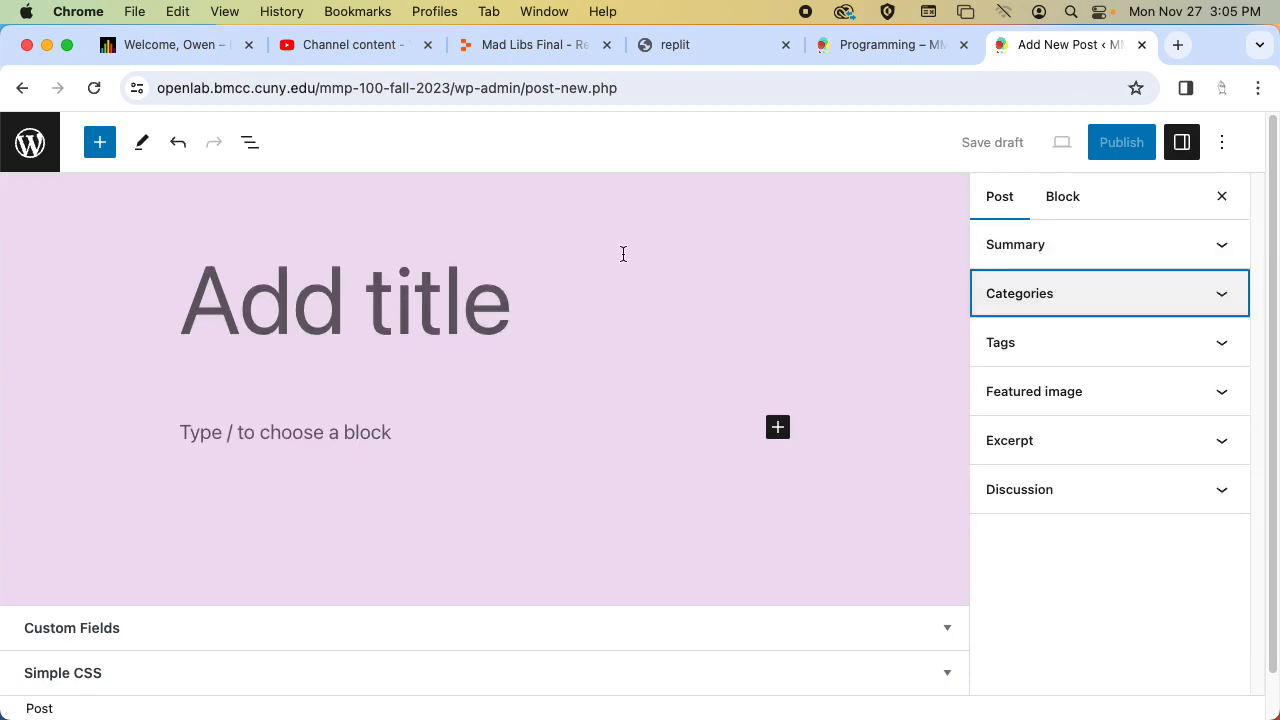
click(360, 297)
text(Mad Libs)
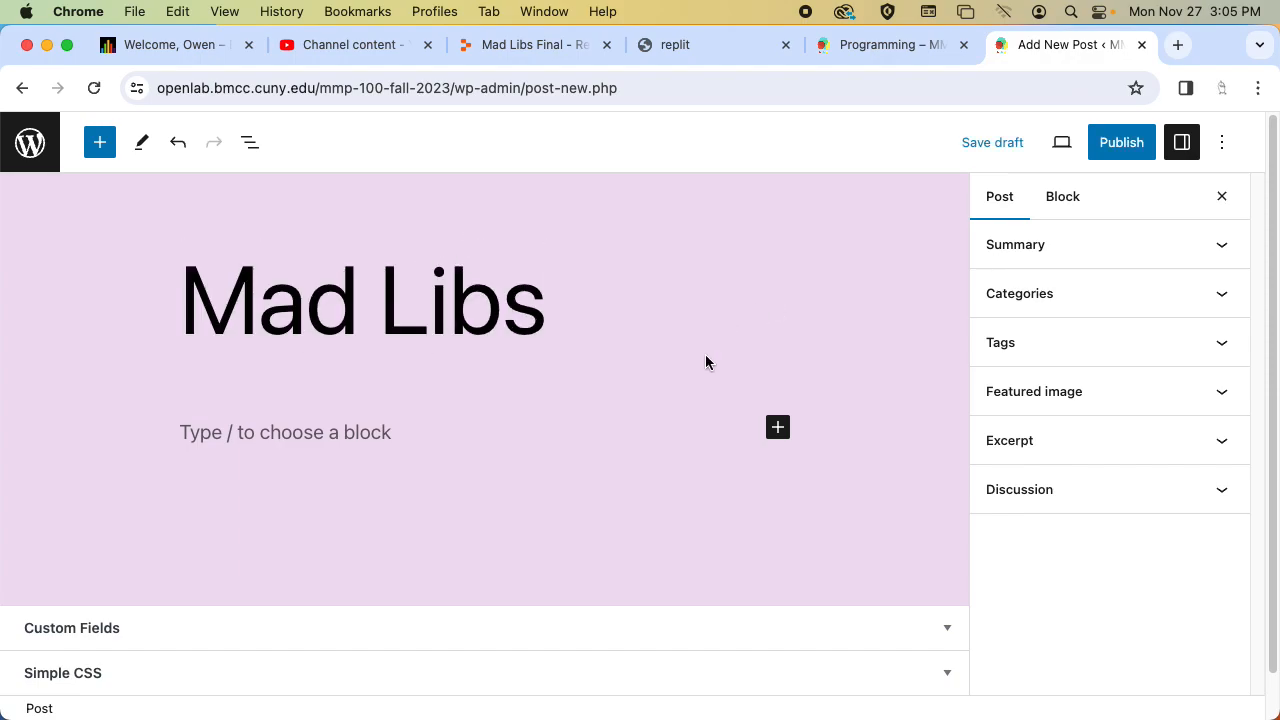
Add an image block below the title and upload "Screenshot 2023-11-27 at 3.03.56 PM" from the Desktop.
click(566, 420)
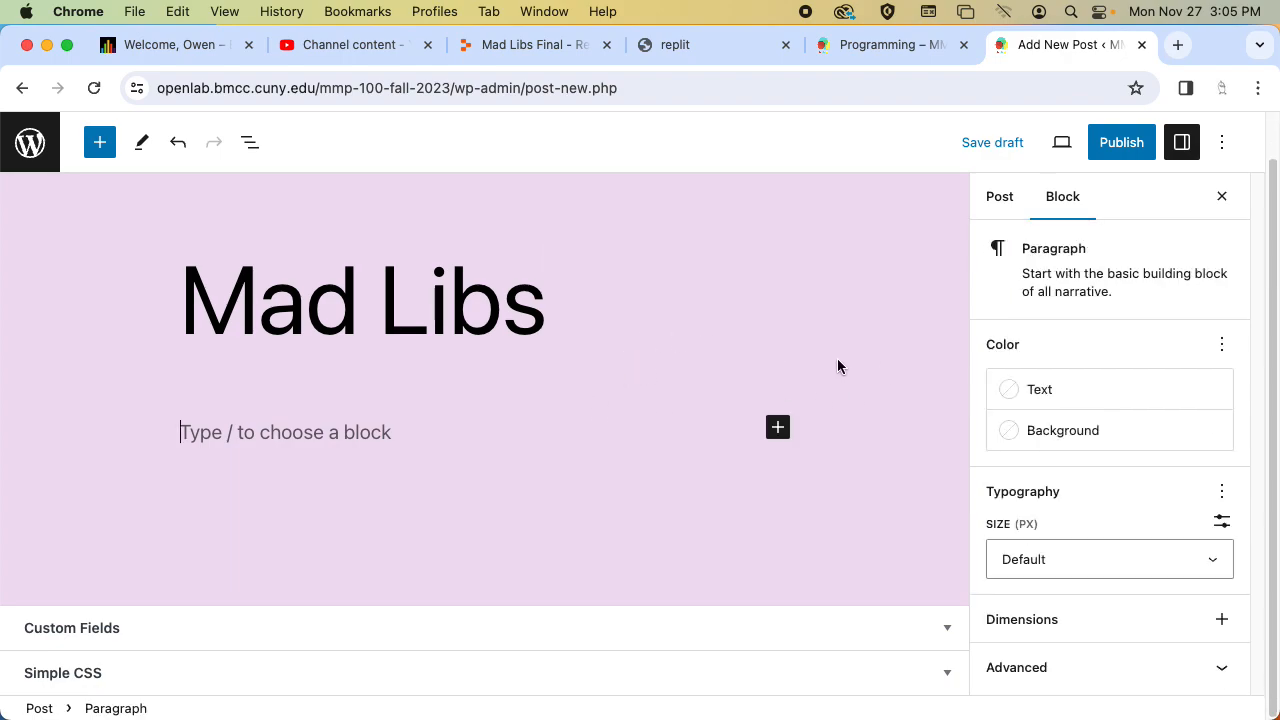
click(780, 427)
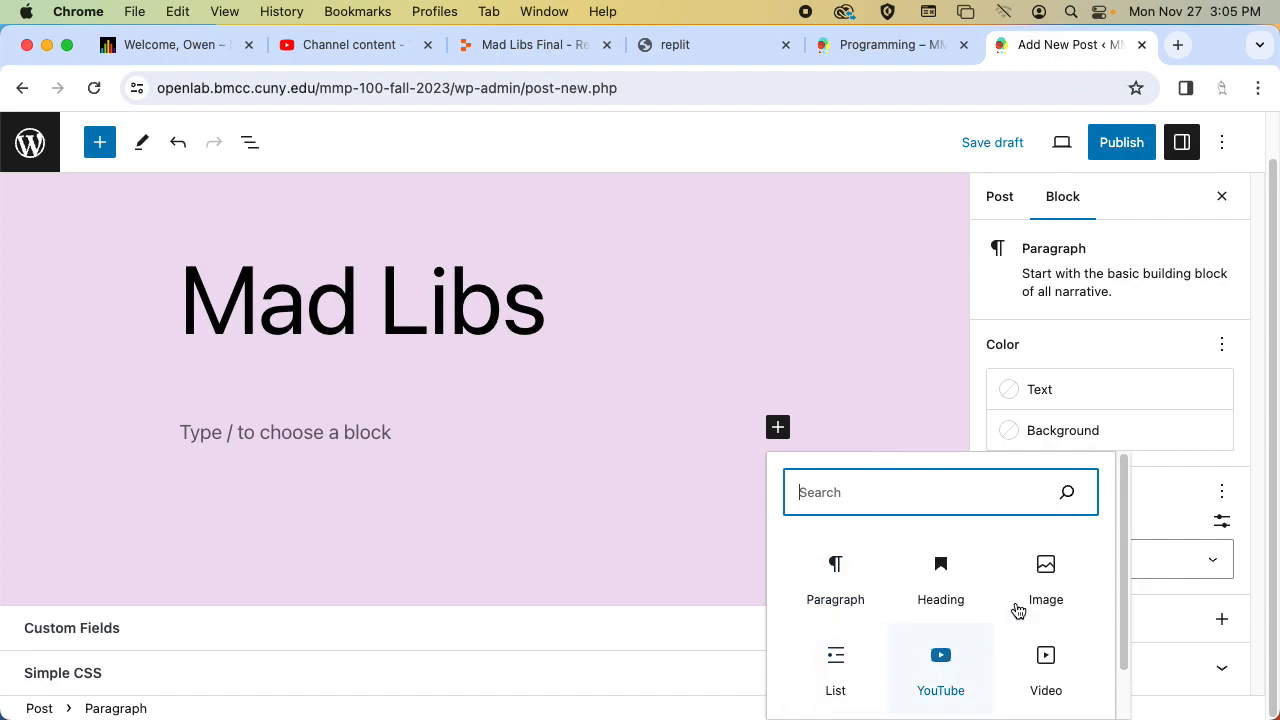
click(1045, 572)
click(240, 553)
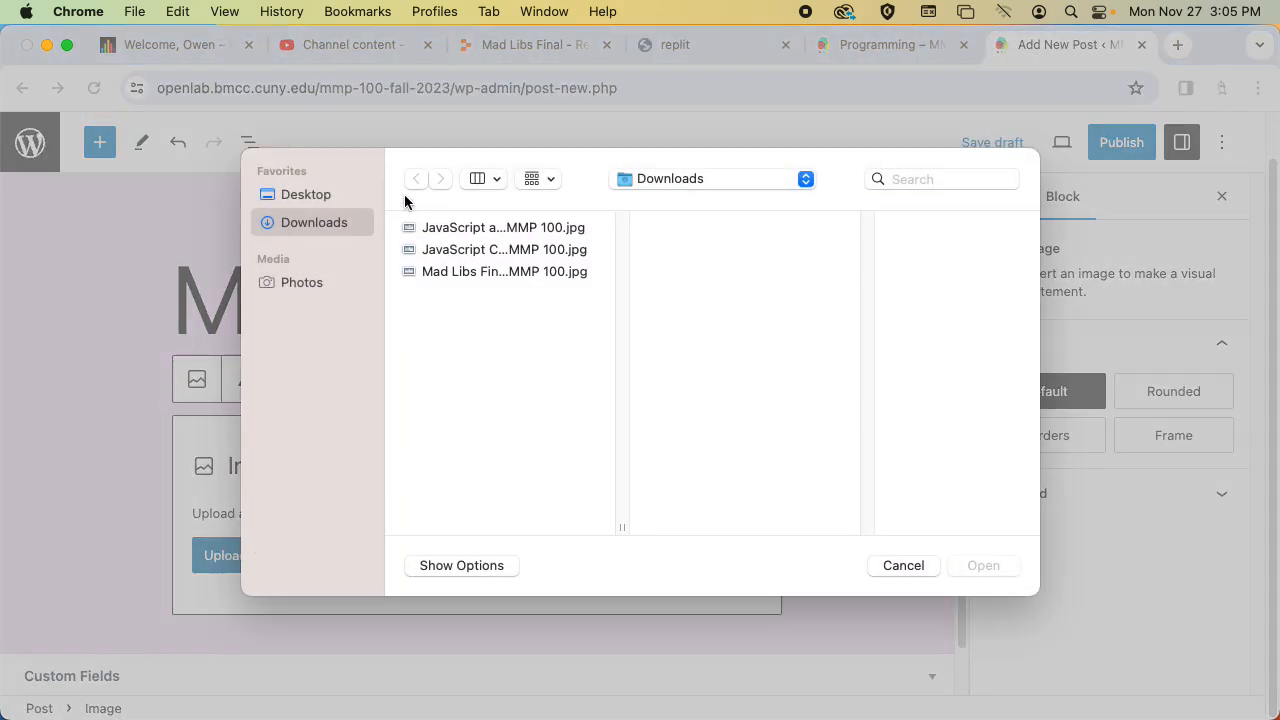
click(324, 194)
click(545, 296)
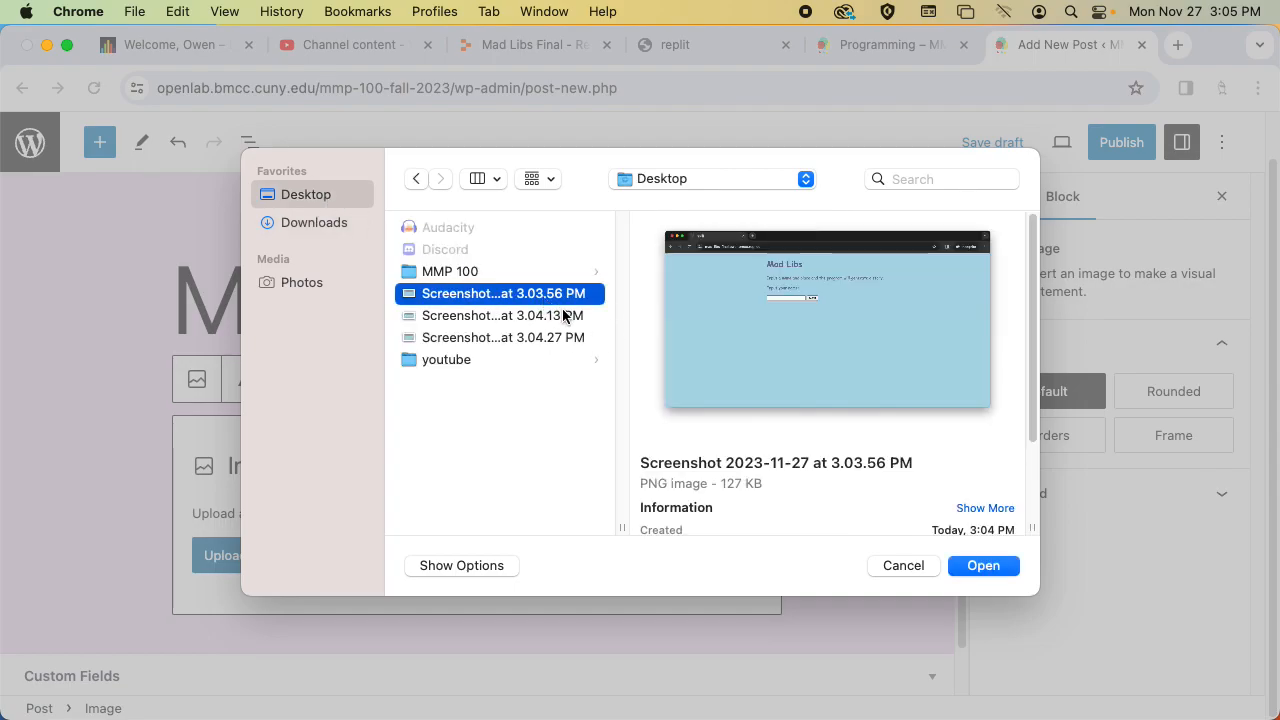
key(Return)
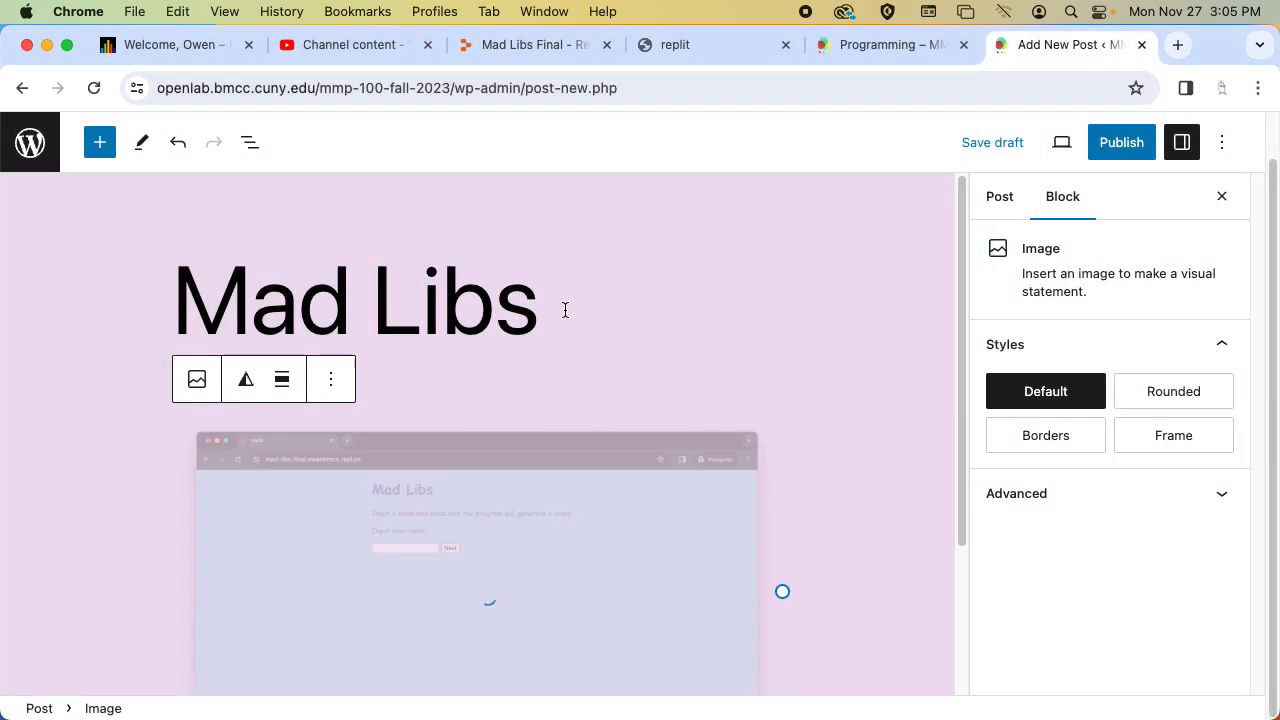
scroll(809, 583, down, 4)
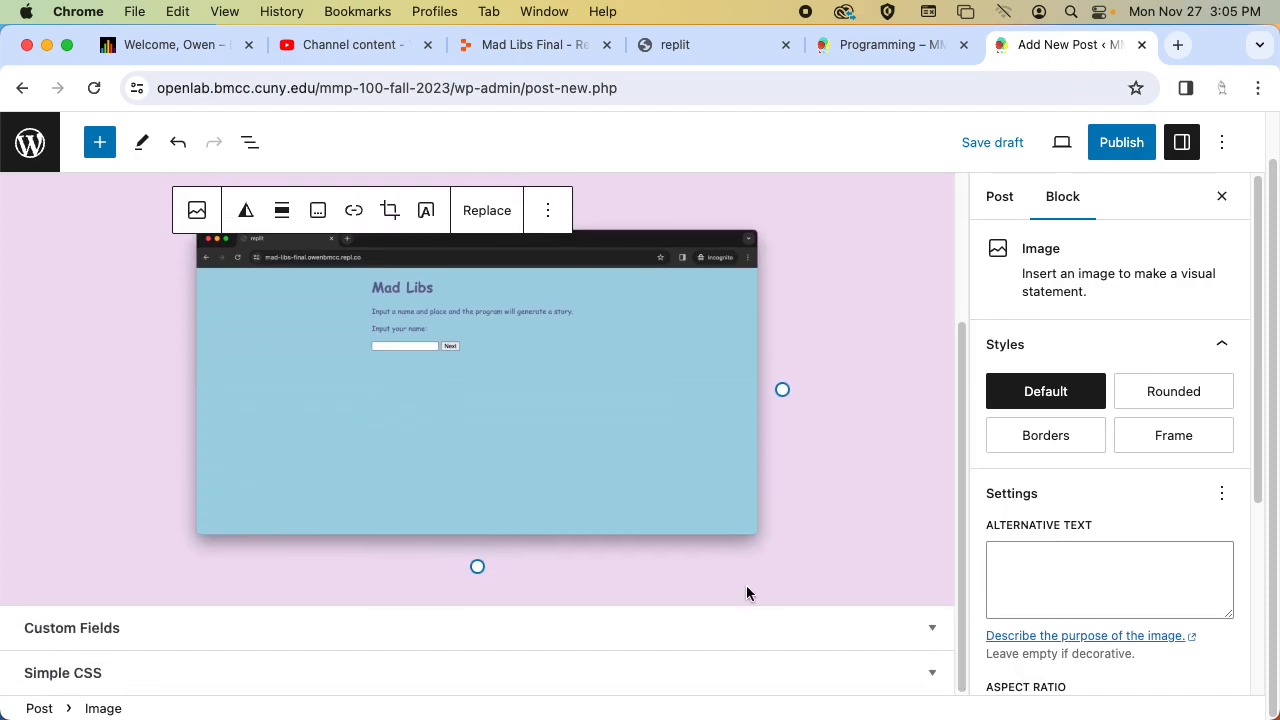
Add a second image block below the first and upload "Screenshot 2023-11-27 at 3.04.13 PM" from the Desktop.
click(500, 599)
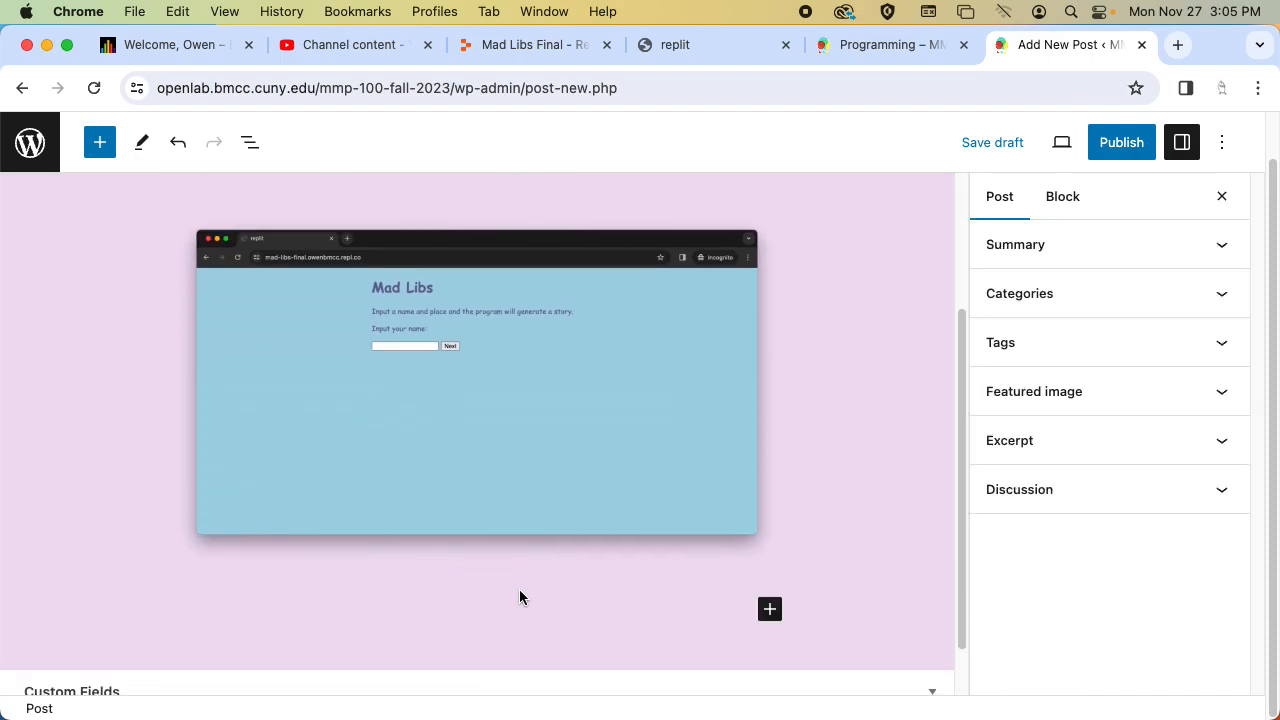
click(769, 609)
click(921, 385)
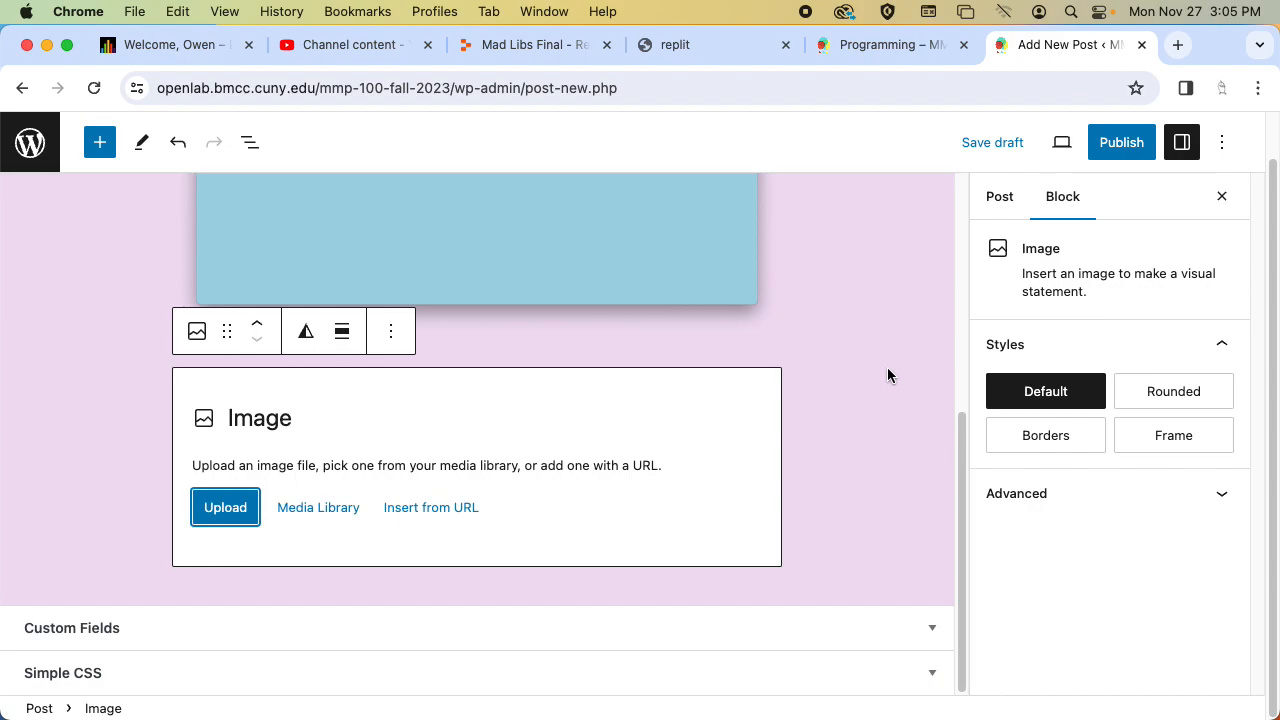
click(220, 507)
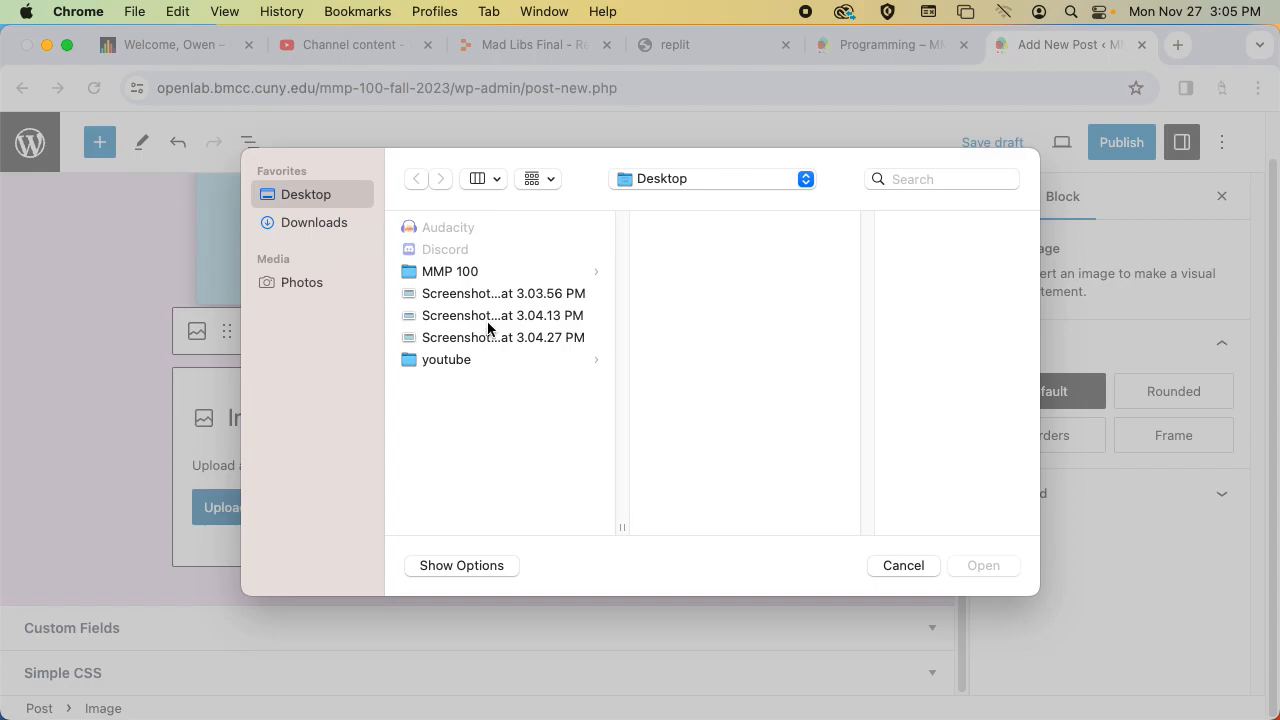
click(488, 316)
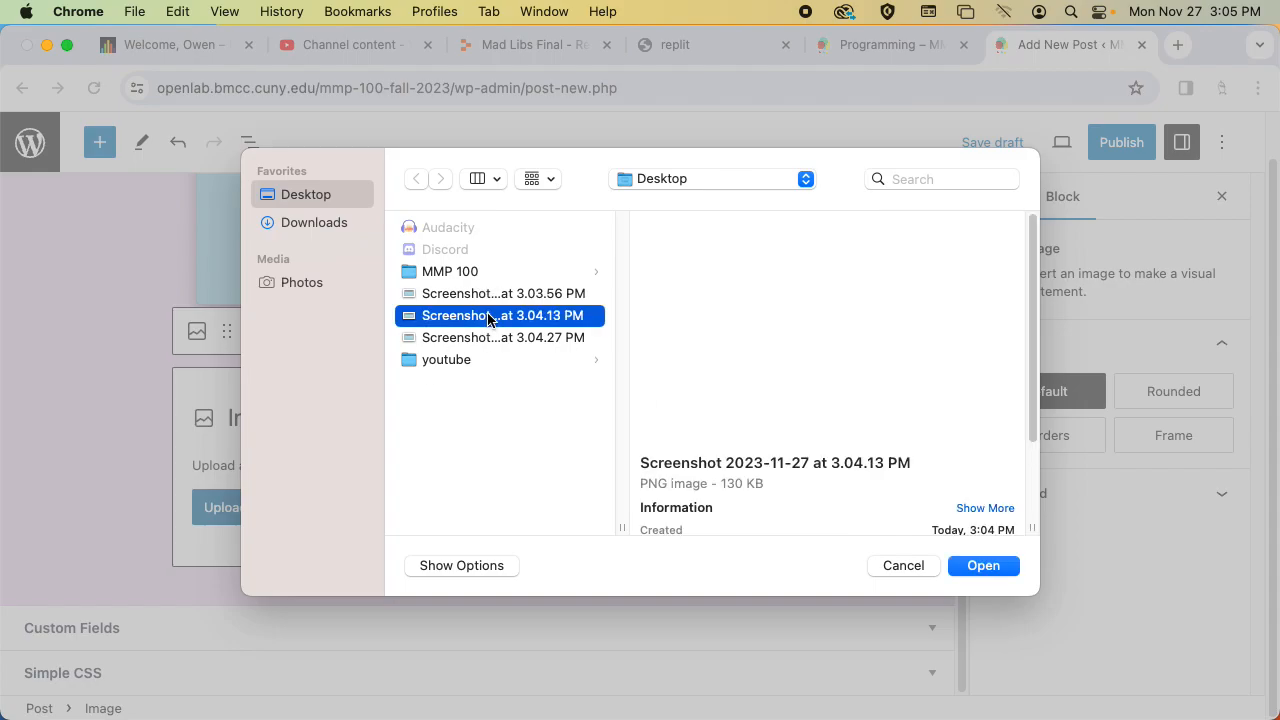
double_click(488, 316)
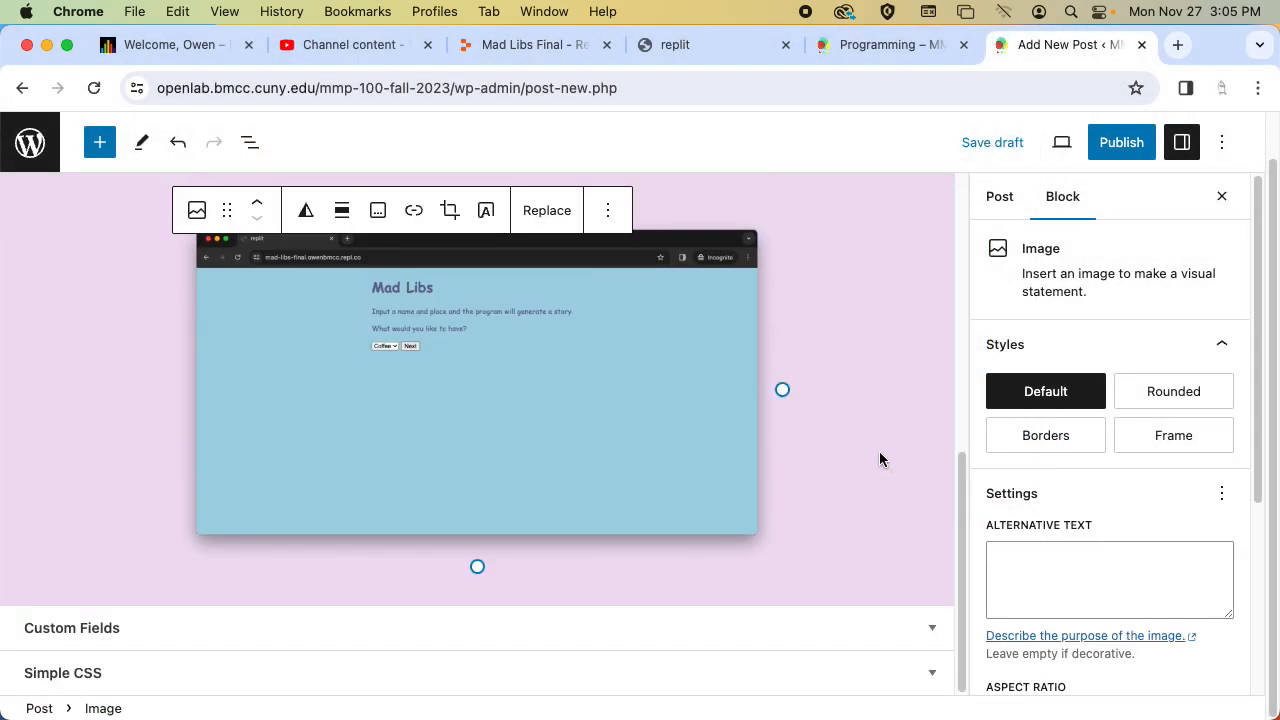
Add a third image block and upload the generated story's "Screenshot 2023-11-27 at 3.04.27 PM" from the Desktop.
click(650, 593)
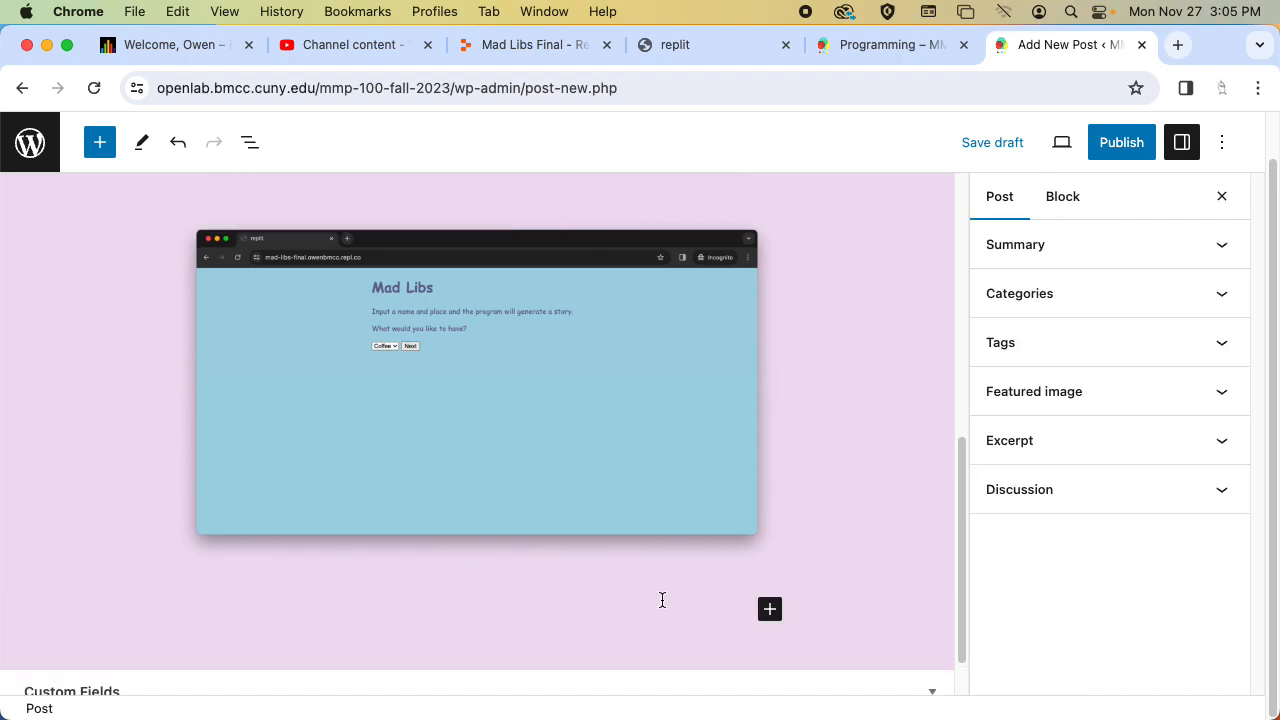
click(768, 609)
click(930, 405)
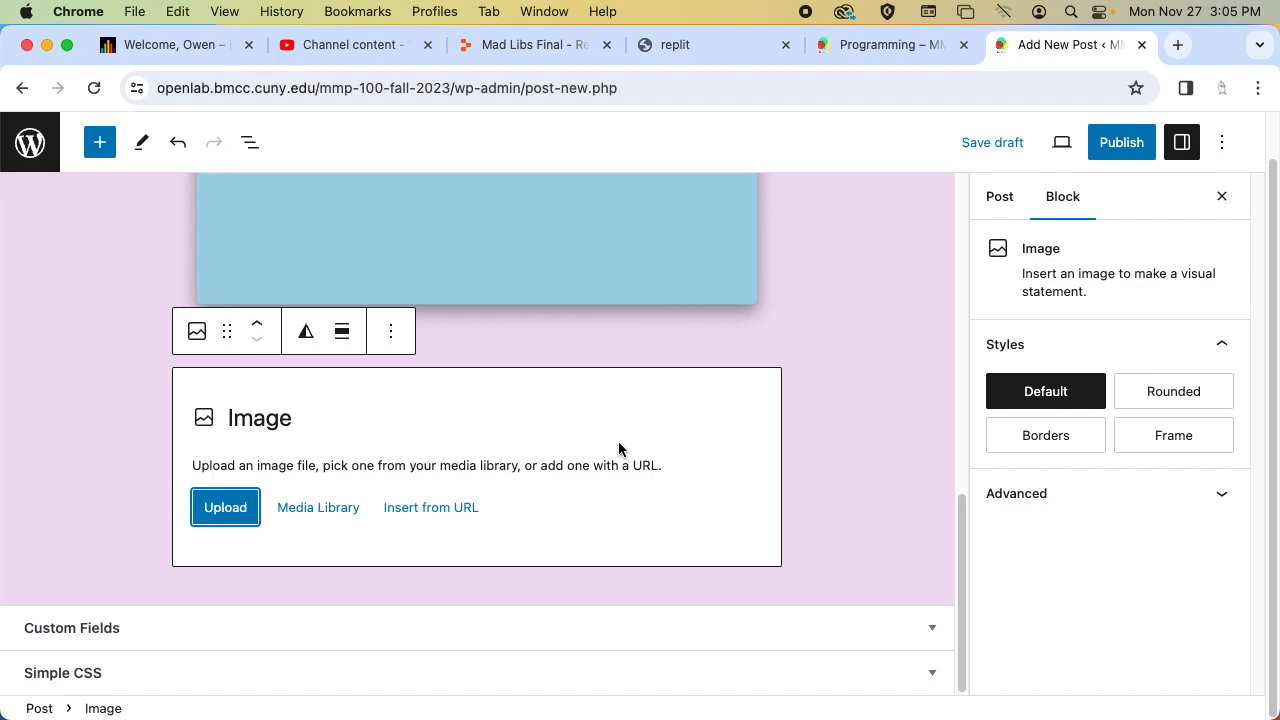
click(227, 514)
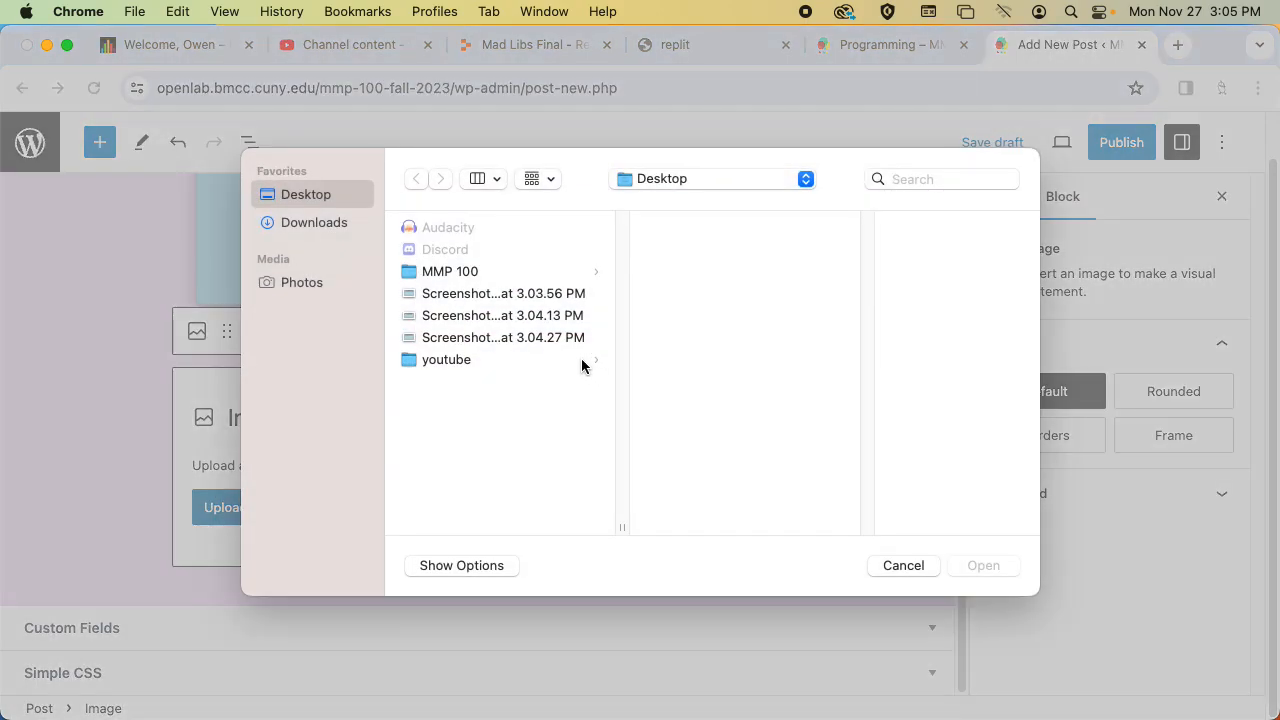
click(522, 338)
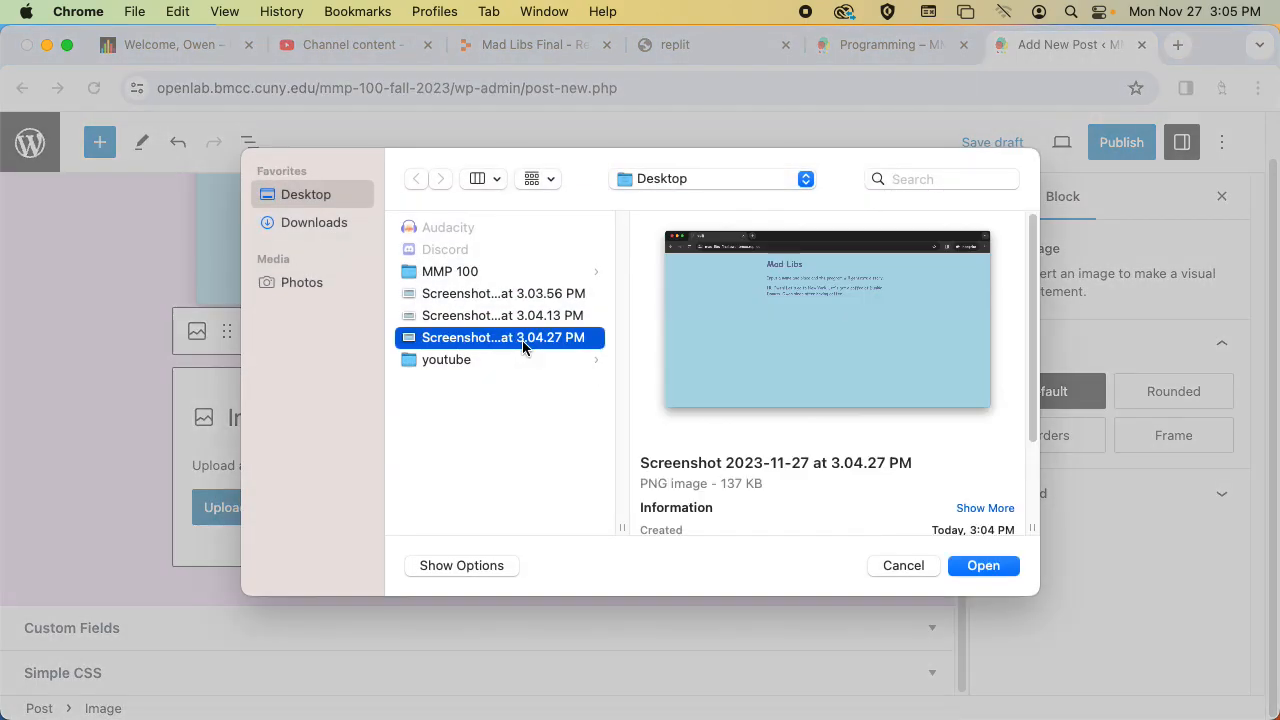
key(Return)
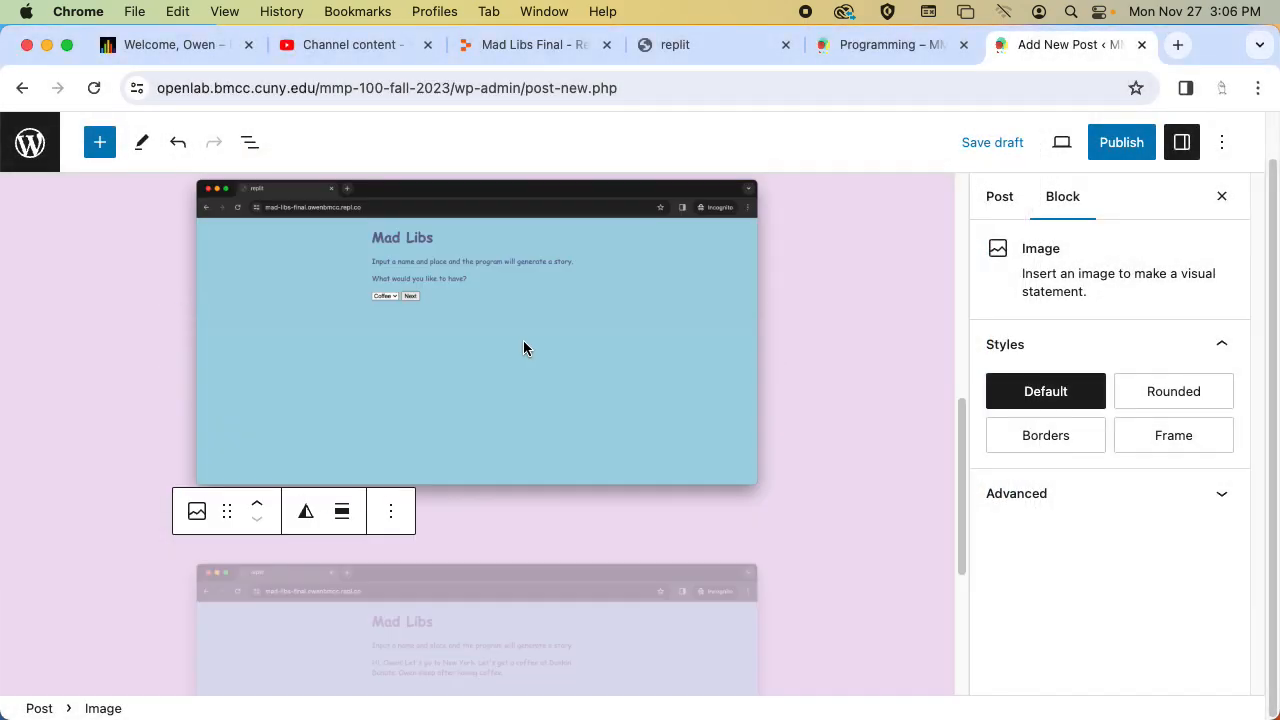
Start a paragraph below the last image with the line "Title: Mad Libs".
drag(960, 428, 955, 557)
click(651, 597)
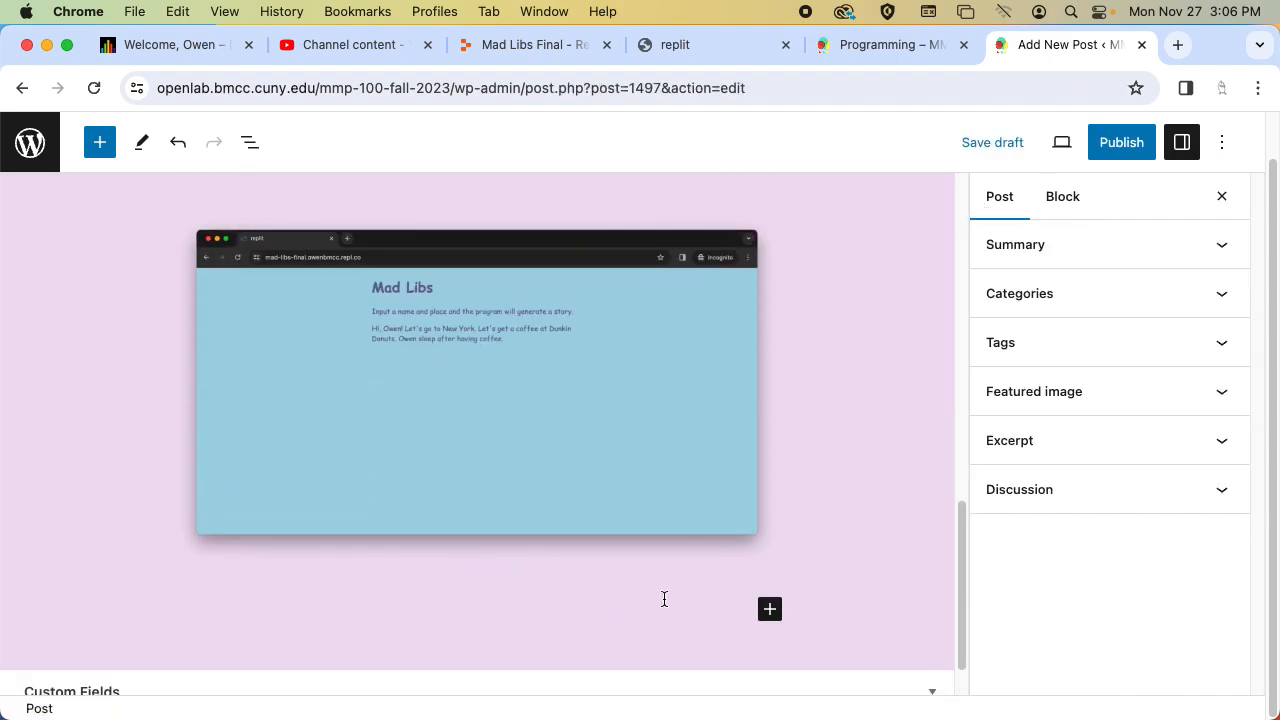
click(641, 613)
drag(960, 545, 916, 565)
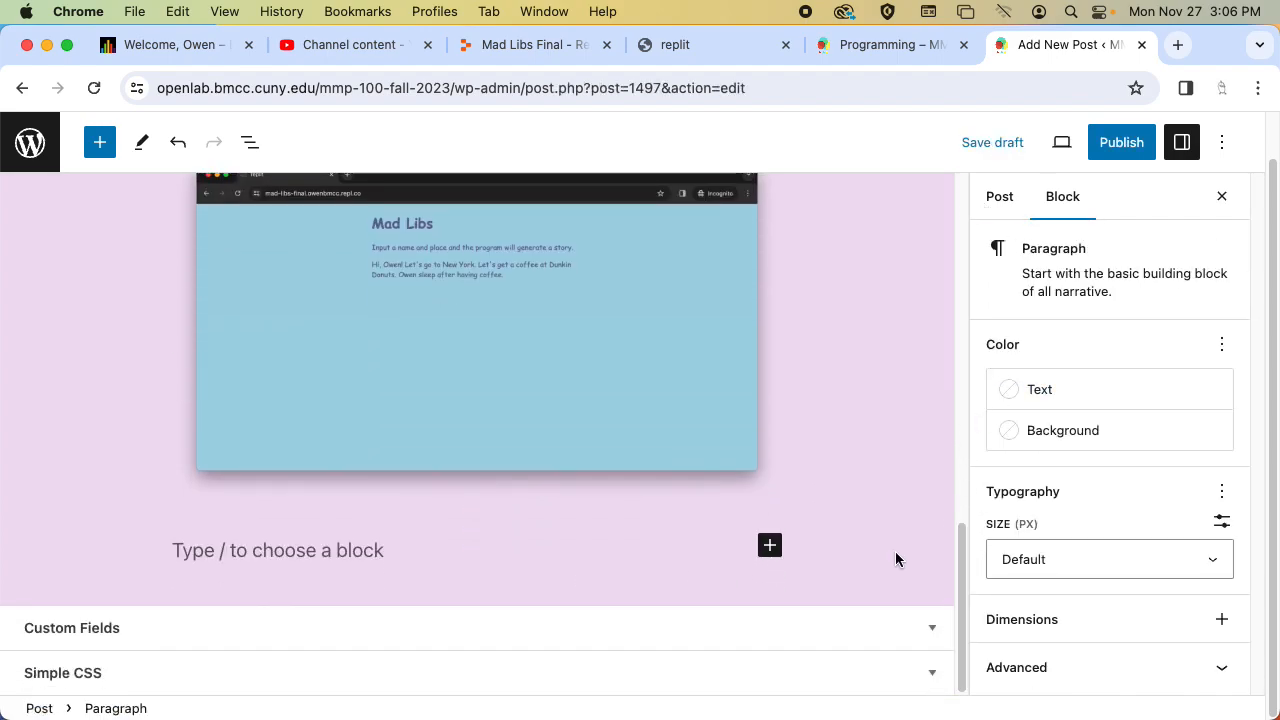
click(609, 548)
text(Title: Mad Libd)
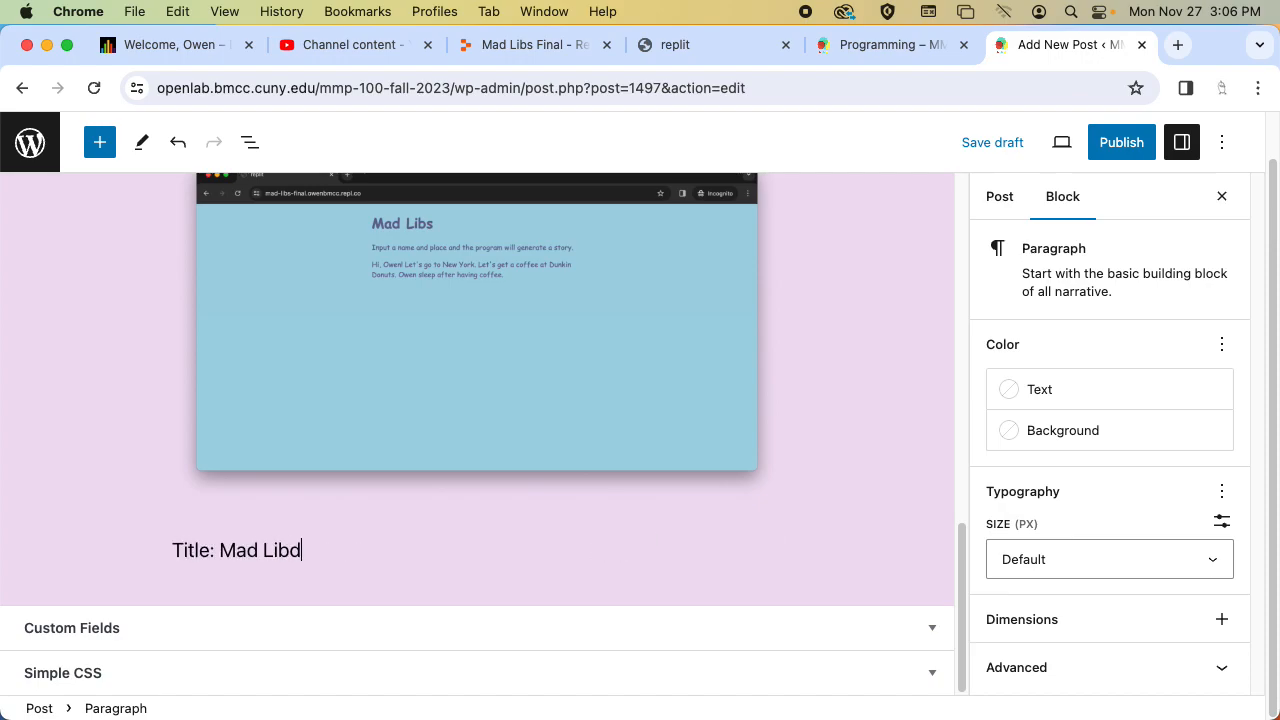
key(Return)
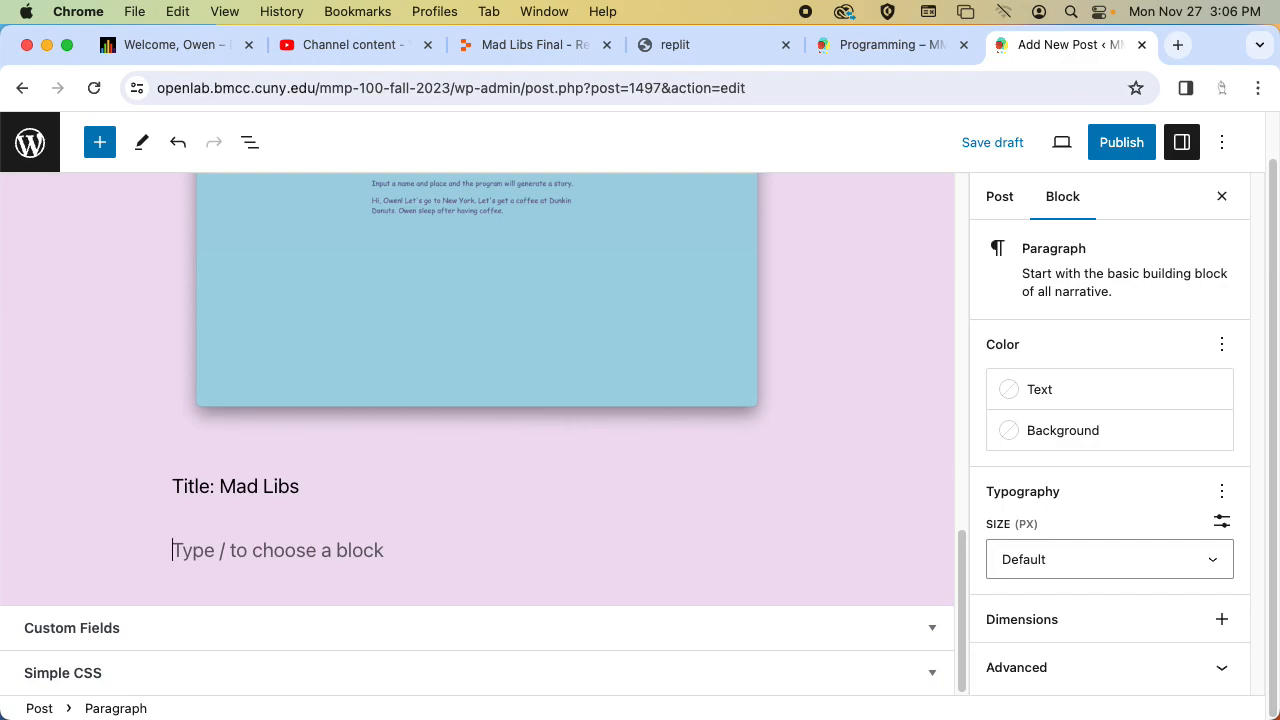
Add the line "Semester/Year: Fall 2023" under the title line.
text(Semester/yea)
key(BackSpace)
key(BackSpace)
key(BackSpace)
key(BackSpace)
text(Yea)
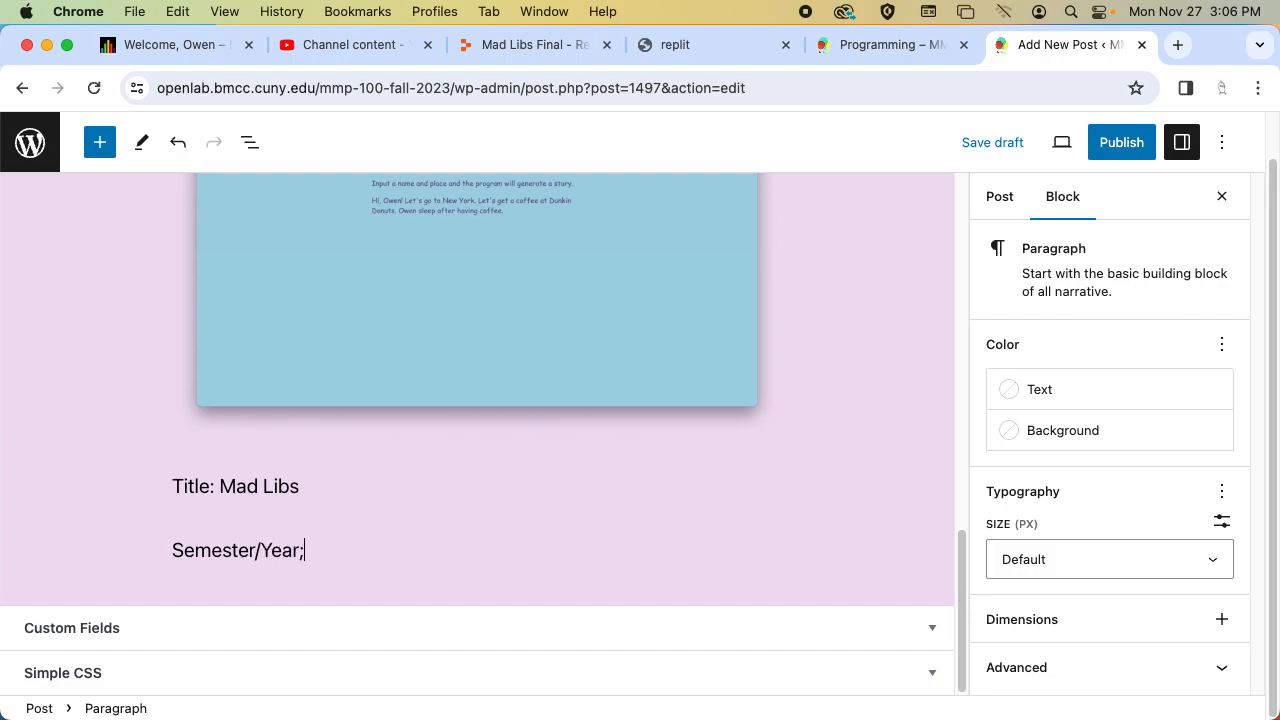
text(r: Fall 2023)
key(Return)
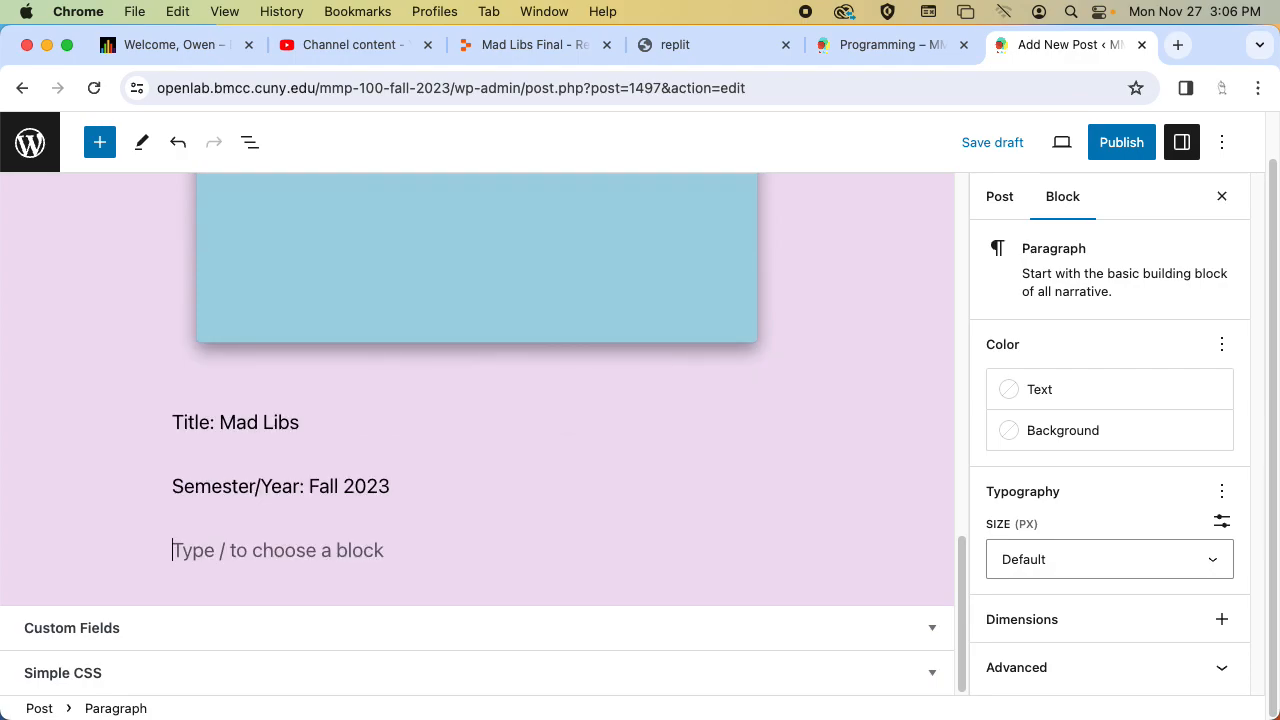
Add the line "Software: HTML, CSS and JavaScript" under the semester line.
text(Software: HTML, CS)
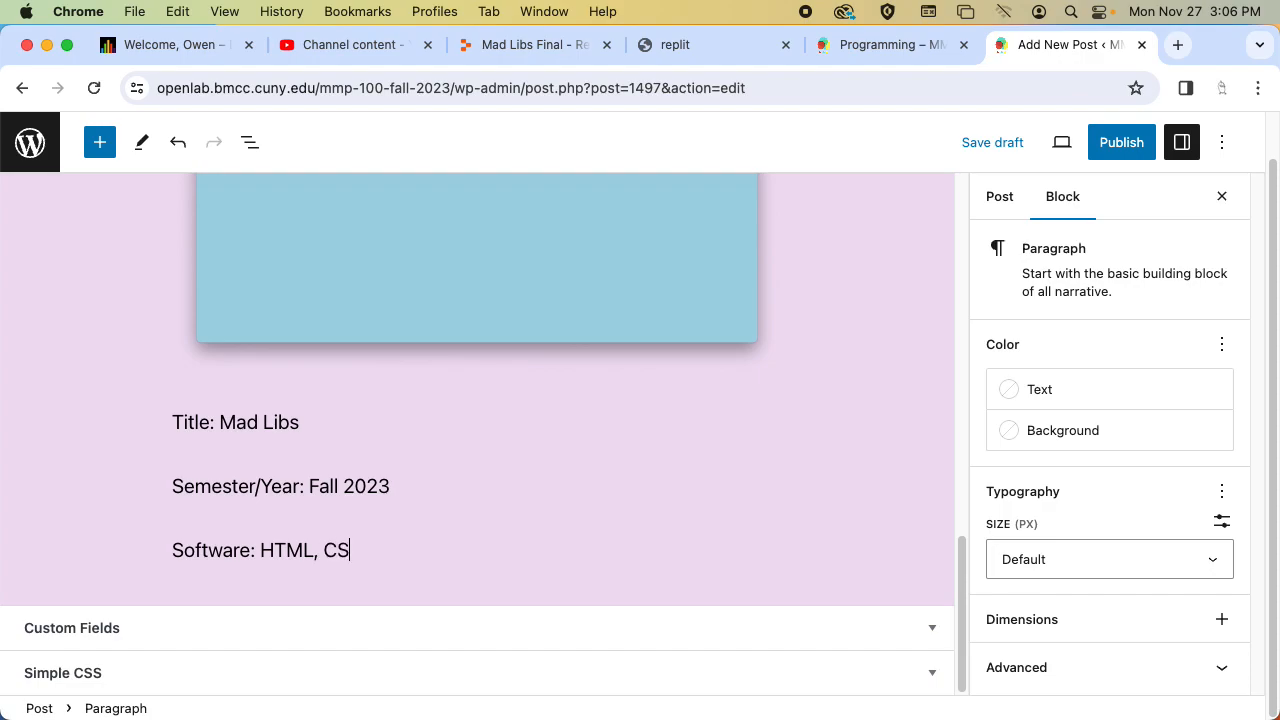
text(S and JavaScript)
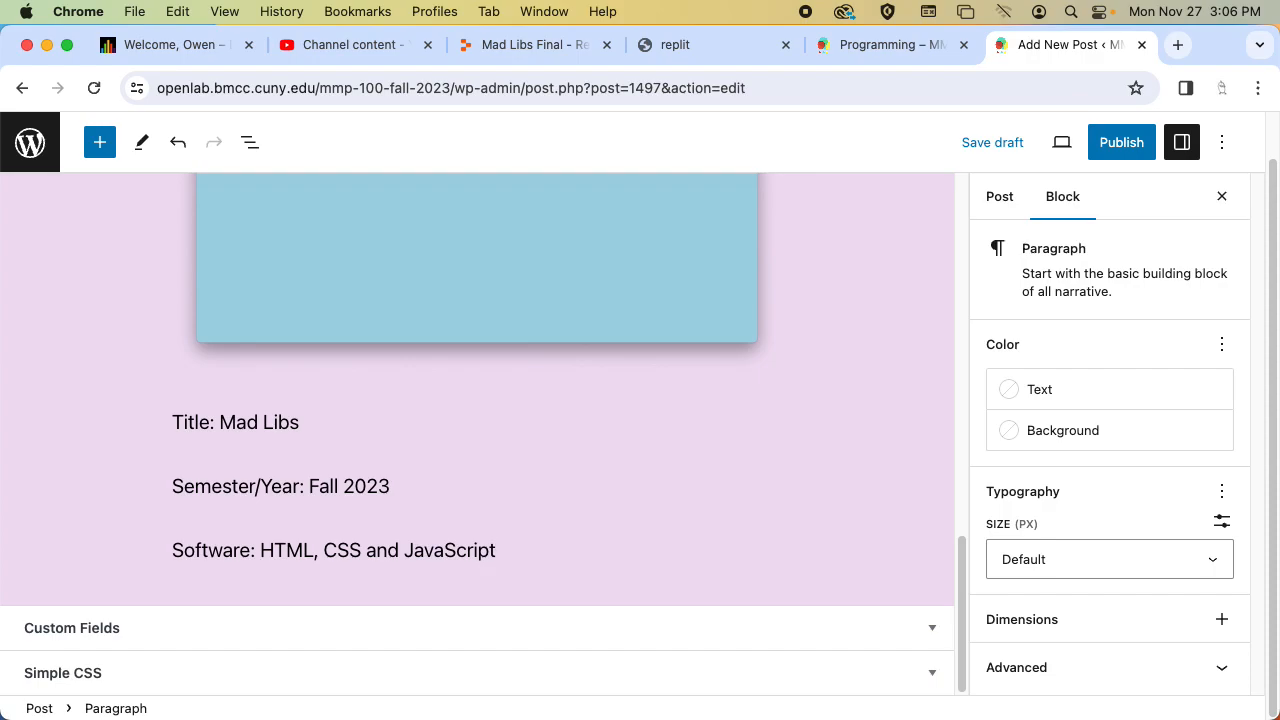
key(Return)
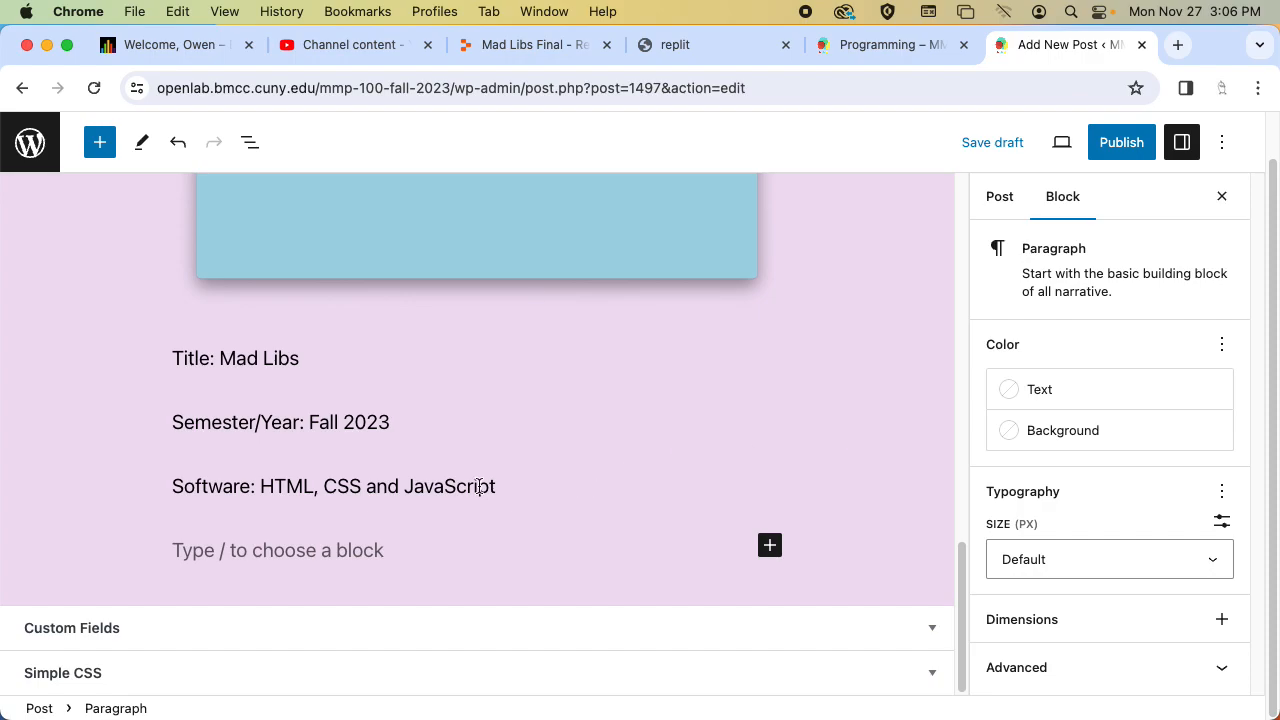
Change the software line to read "Software: HTML, CSS, JavaScript and Replit.com".
double_click(383, 486)
key(BackSpace)
text(,)
key(super+Right)
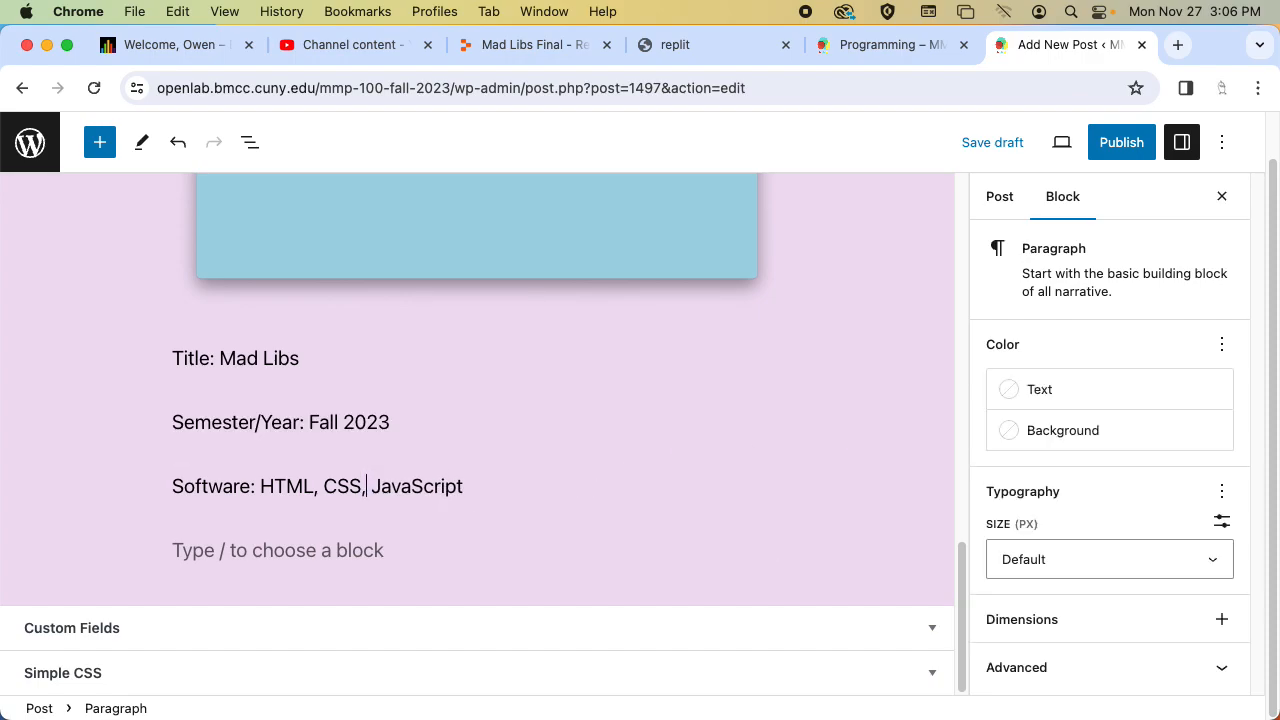
text(p)
key(BackSpace)
text(and Replit.com)
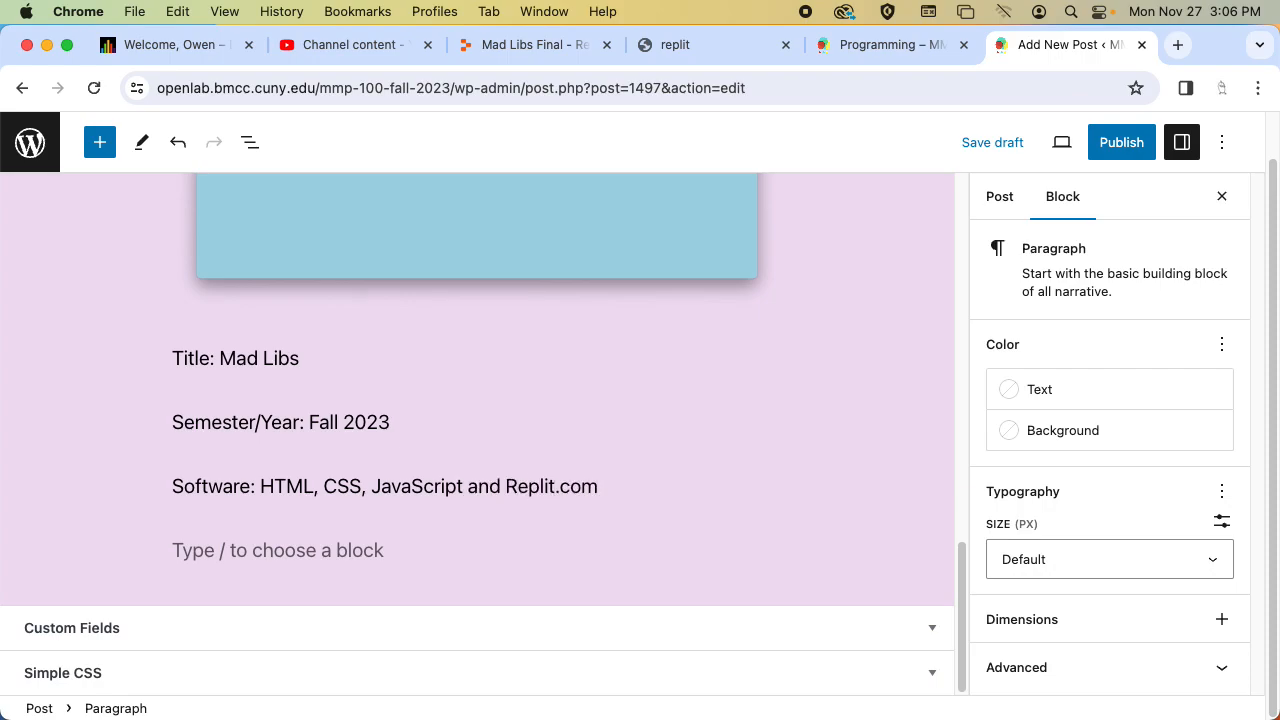
click(400, 549)
Add the line "Link to the website." under the software line and hyperlink its text to the live Mad Libs page's URL.
text(Link )
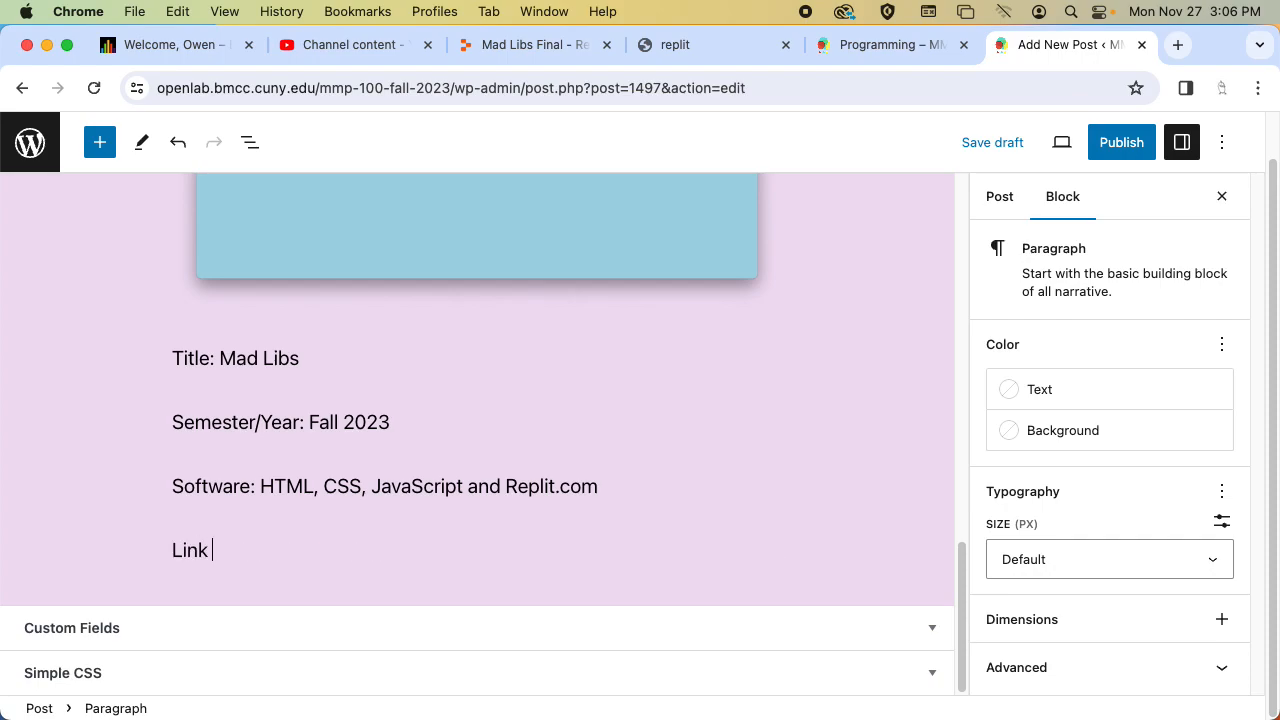
text(to the website.)
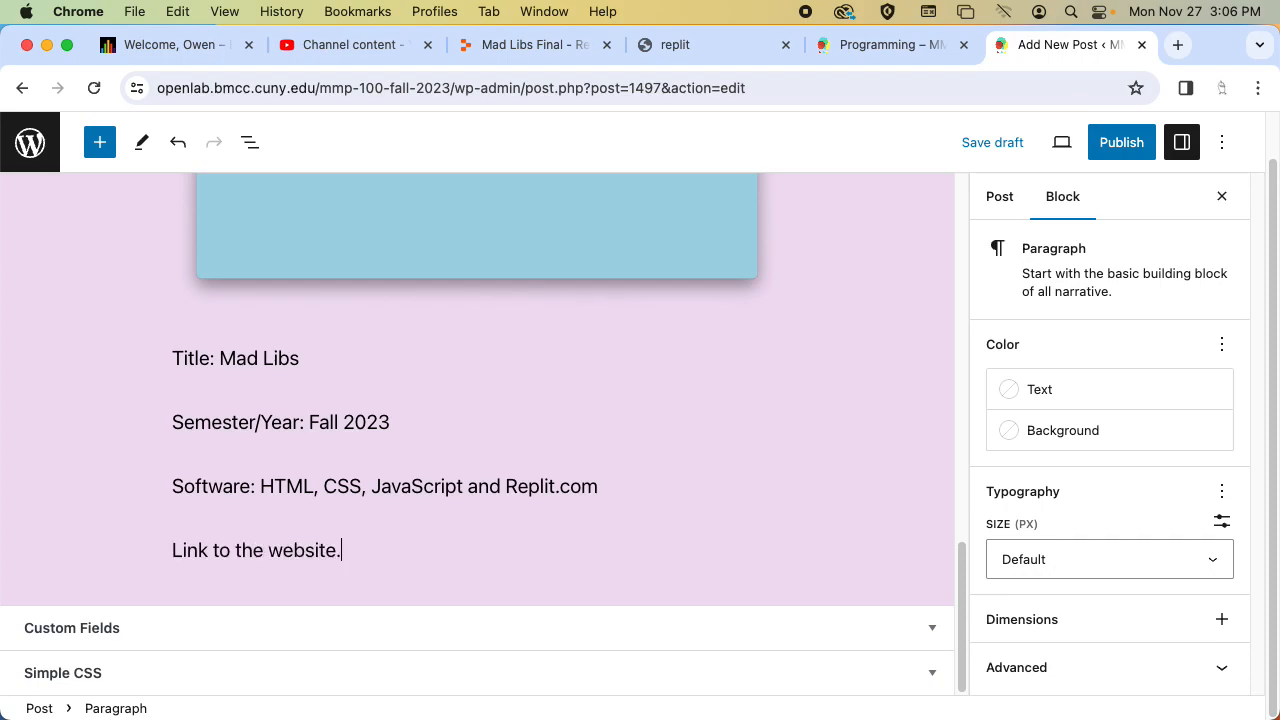
drag(334, 549, 140, 545)
click(422, 498)
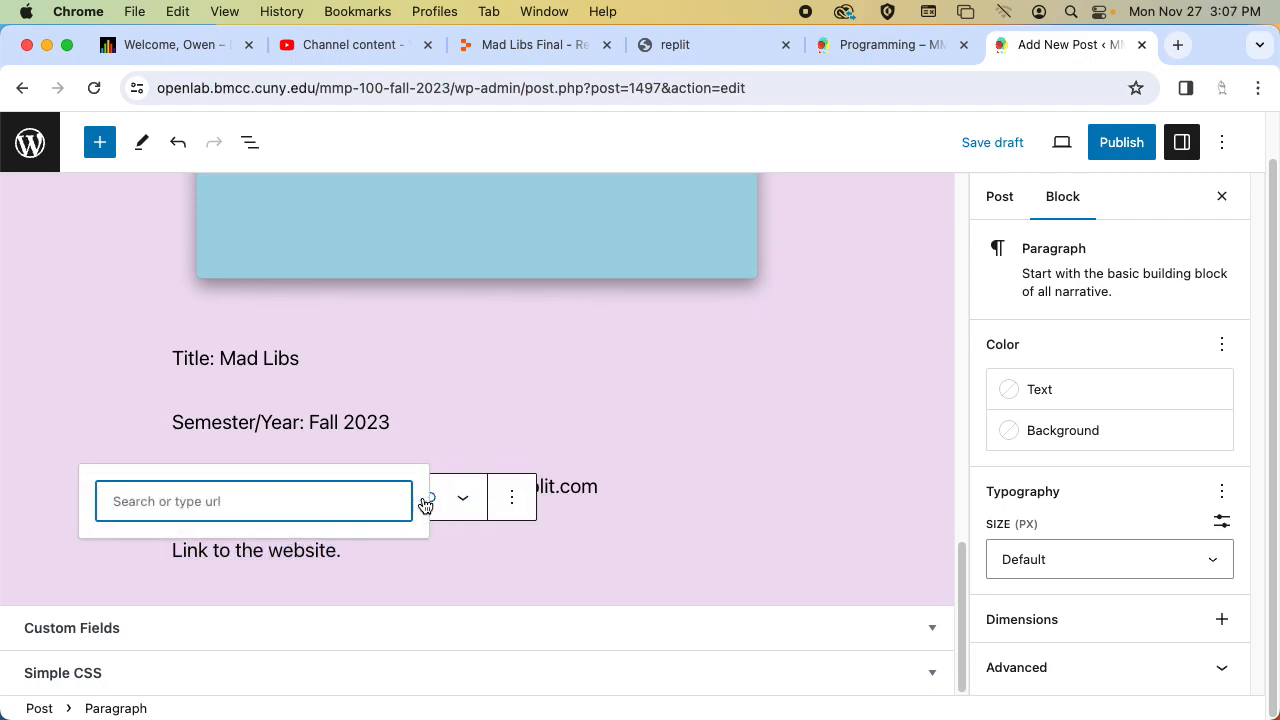
click(724, 58)
click(549, 88)
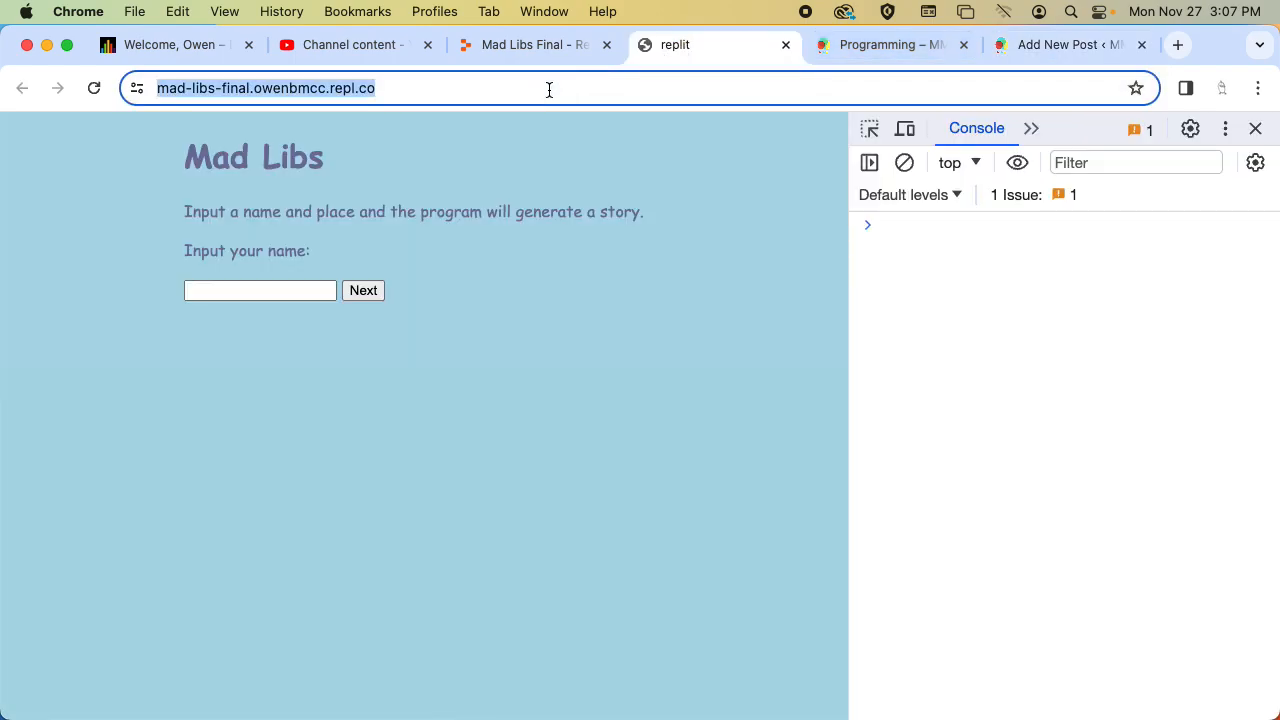
key(super+c)
click(1066, 42)
key(super+v)
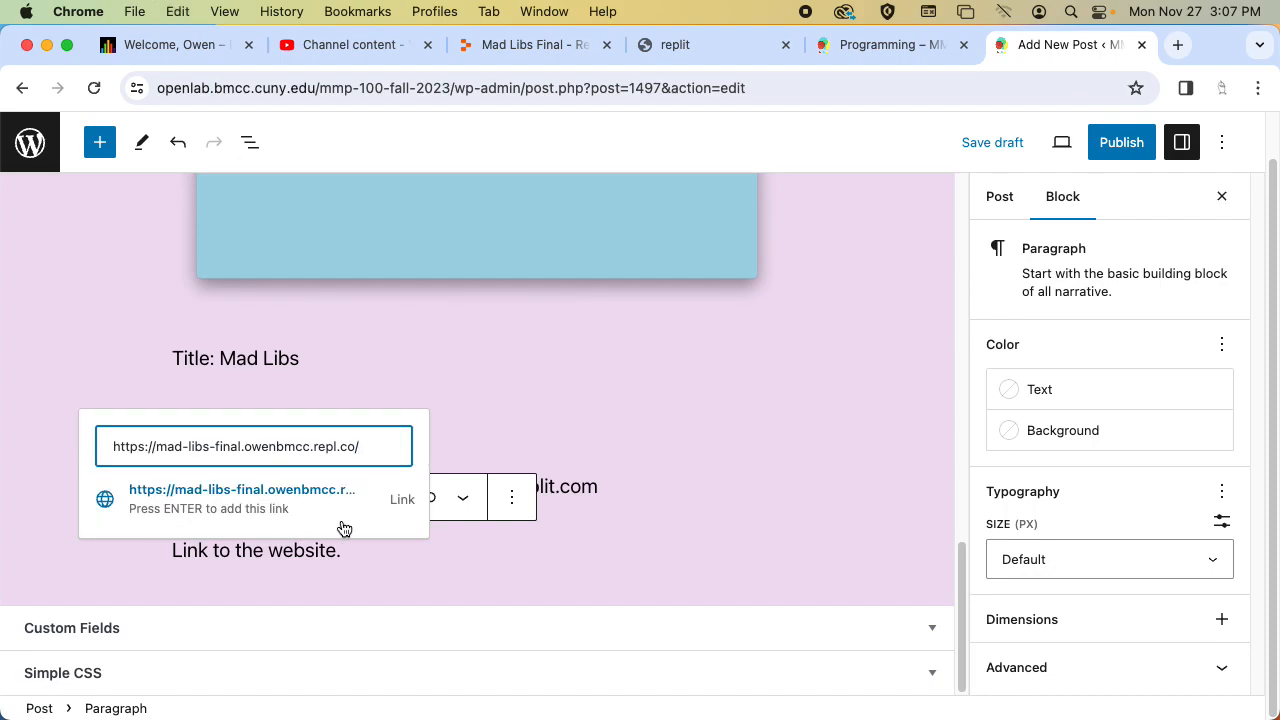
click(278, 510)
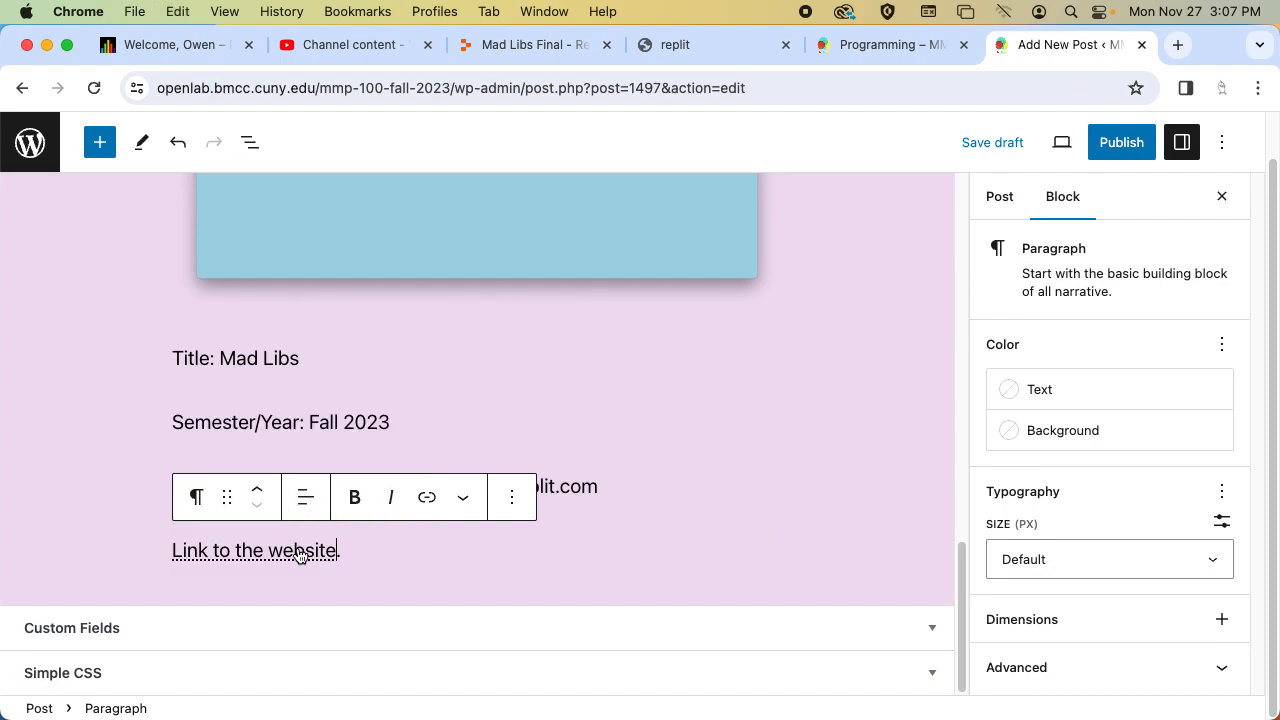
Set the website link to open in a new tab and save the link settings.
click(332, 550)
click(358, 500)
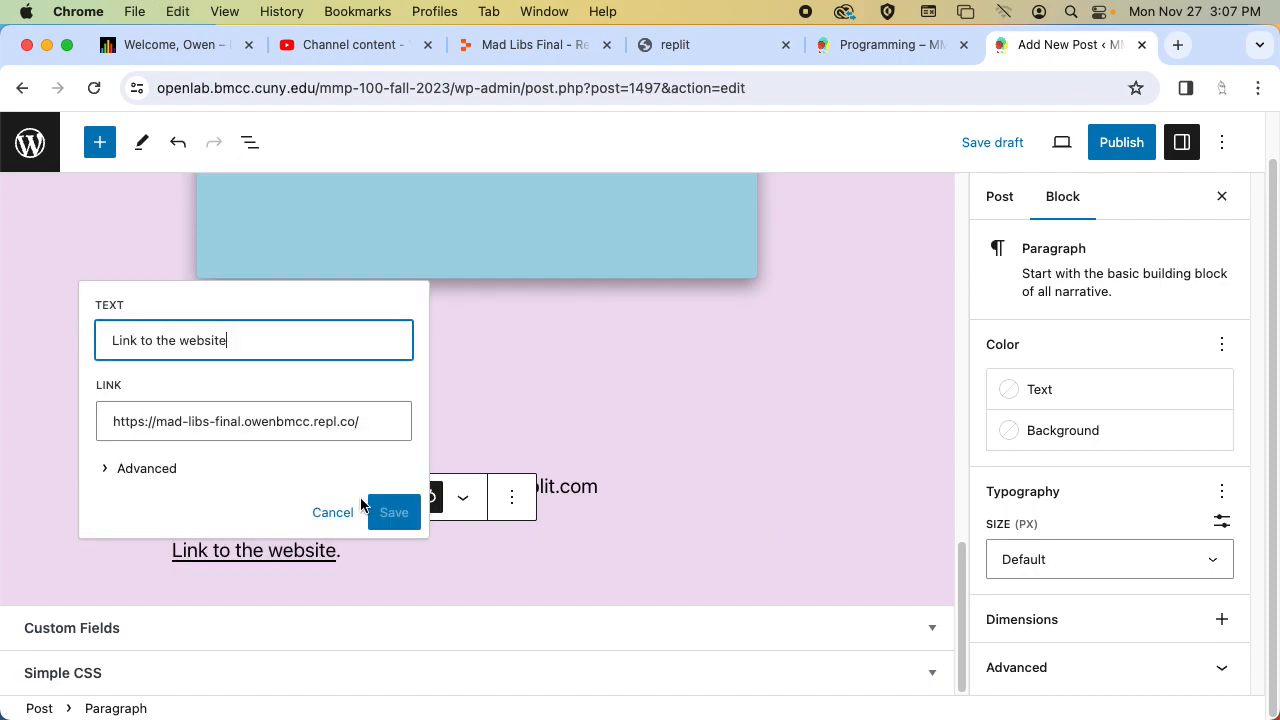
click(145, 467)
click(121, 472)
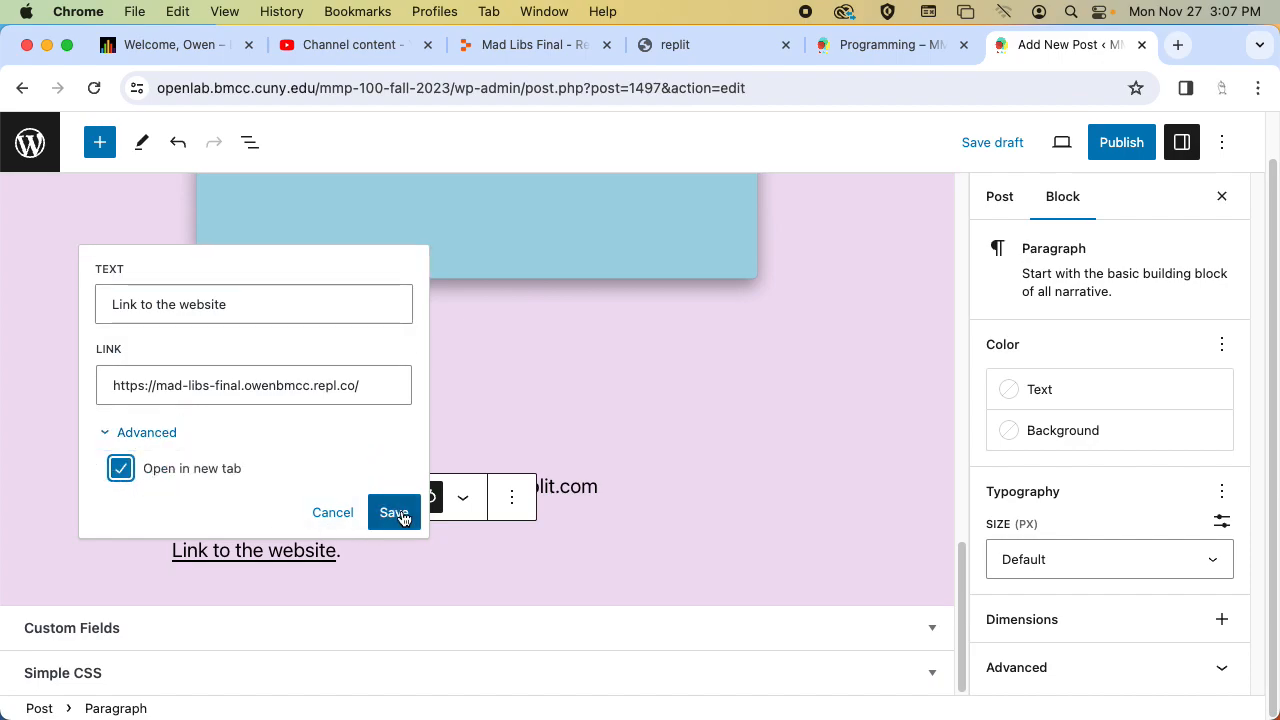
click(396, 514)
Add the line "Link to project files." under the website line and hyperlink its text to the Replit project's URL.
key(Return)
text(Link to project files.)
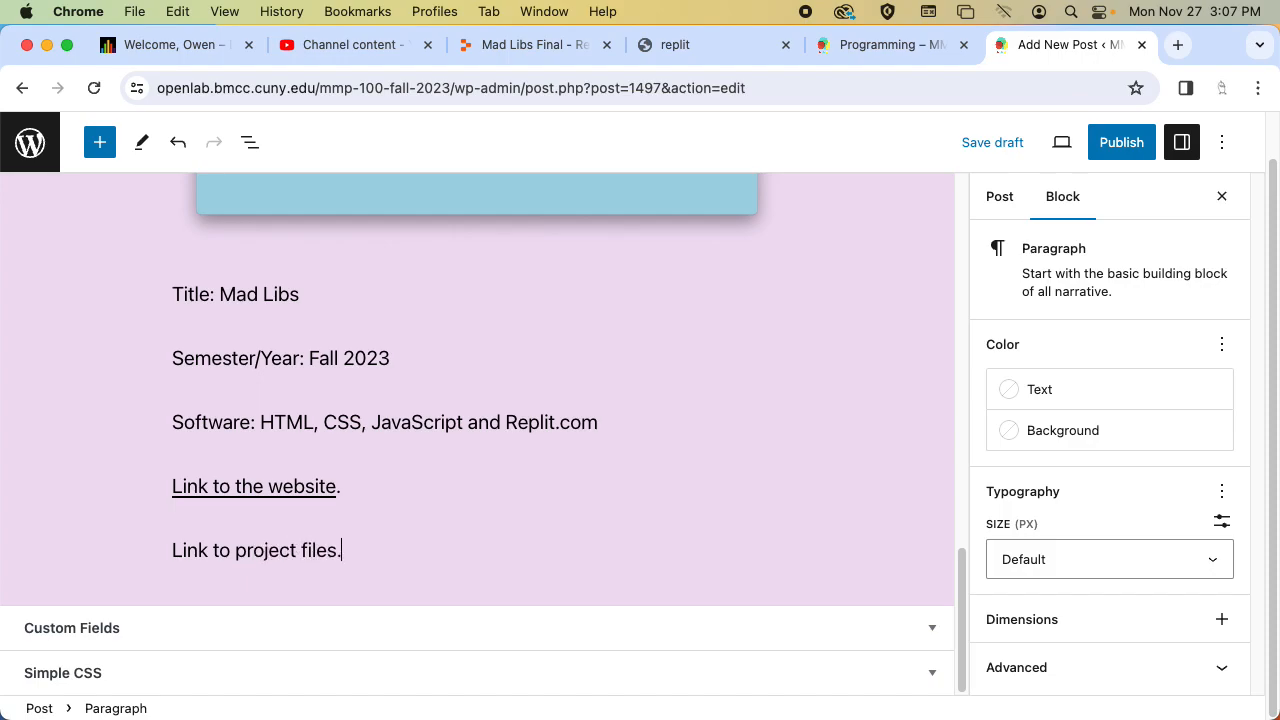
key(Left)
key(shift+super+Left)
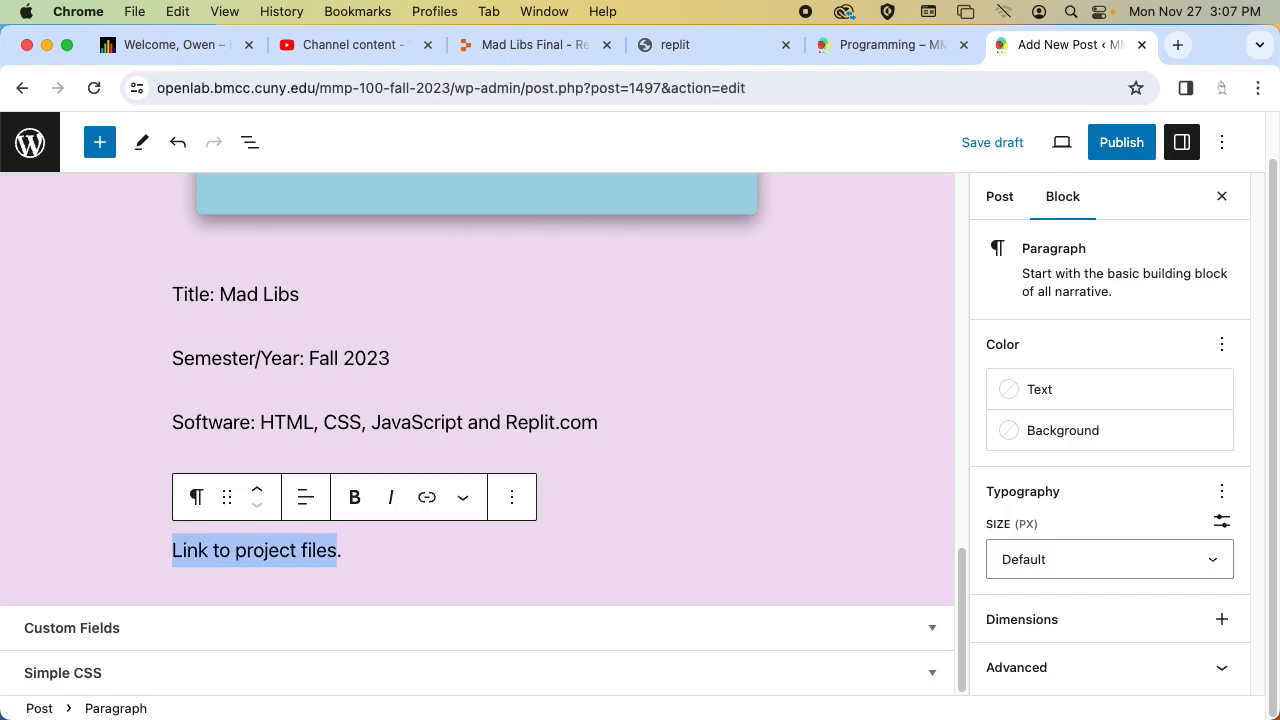
click(427, 497)
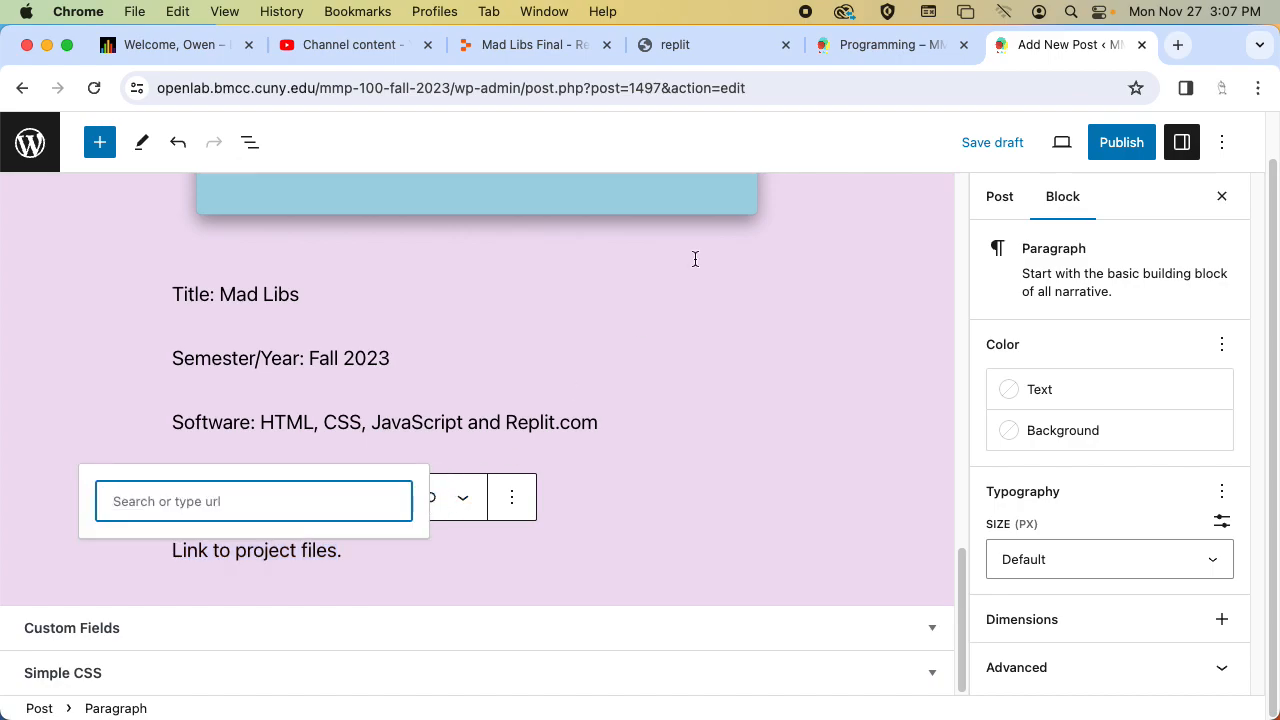
click(500, 44)
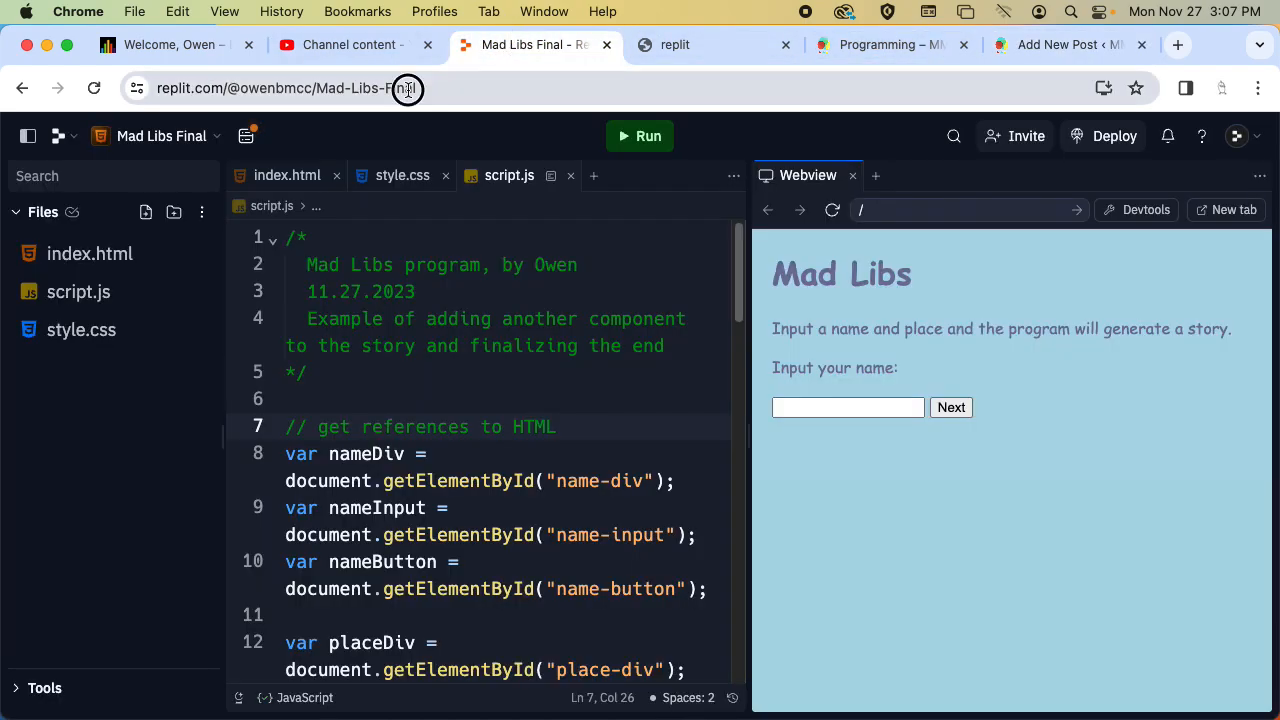
click(408, 90)
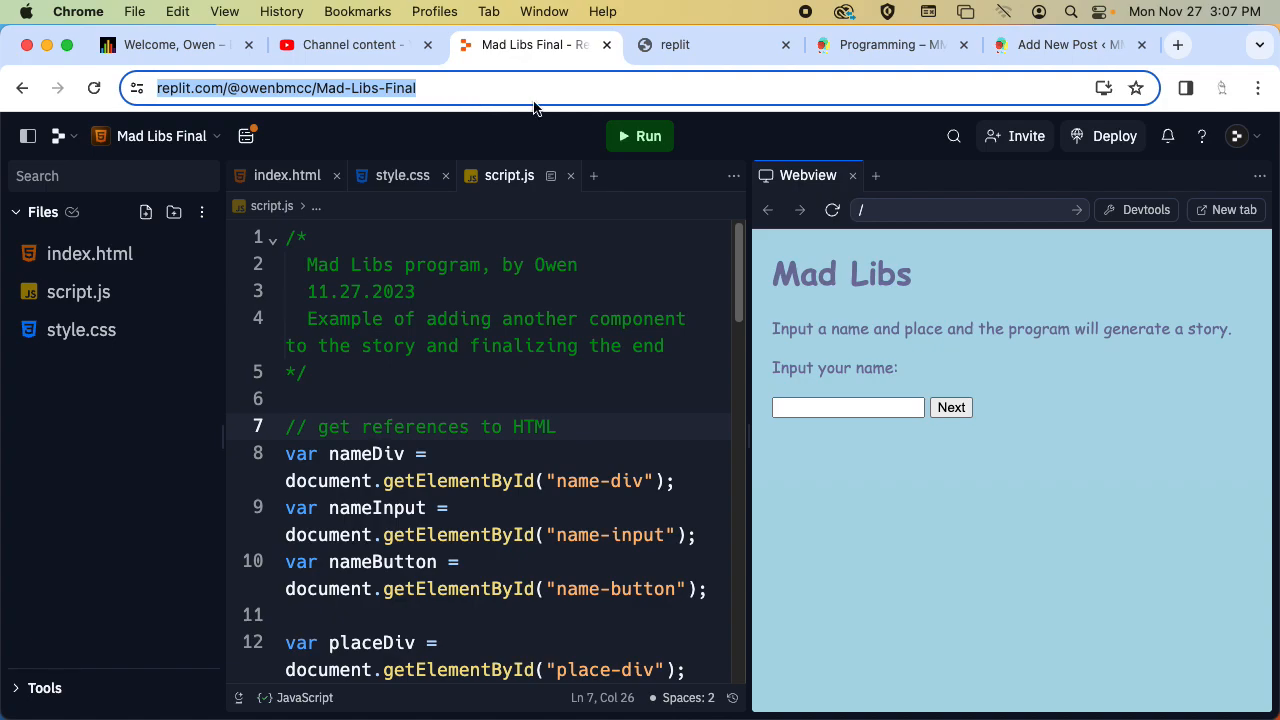
click(1060, 44)
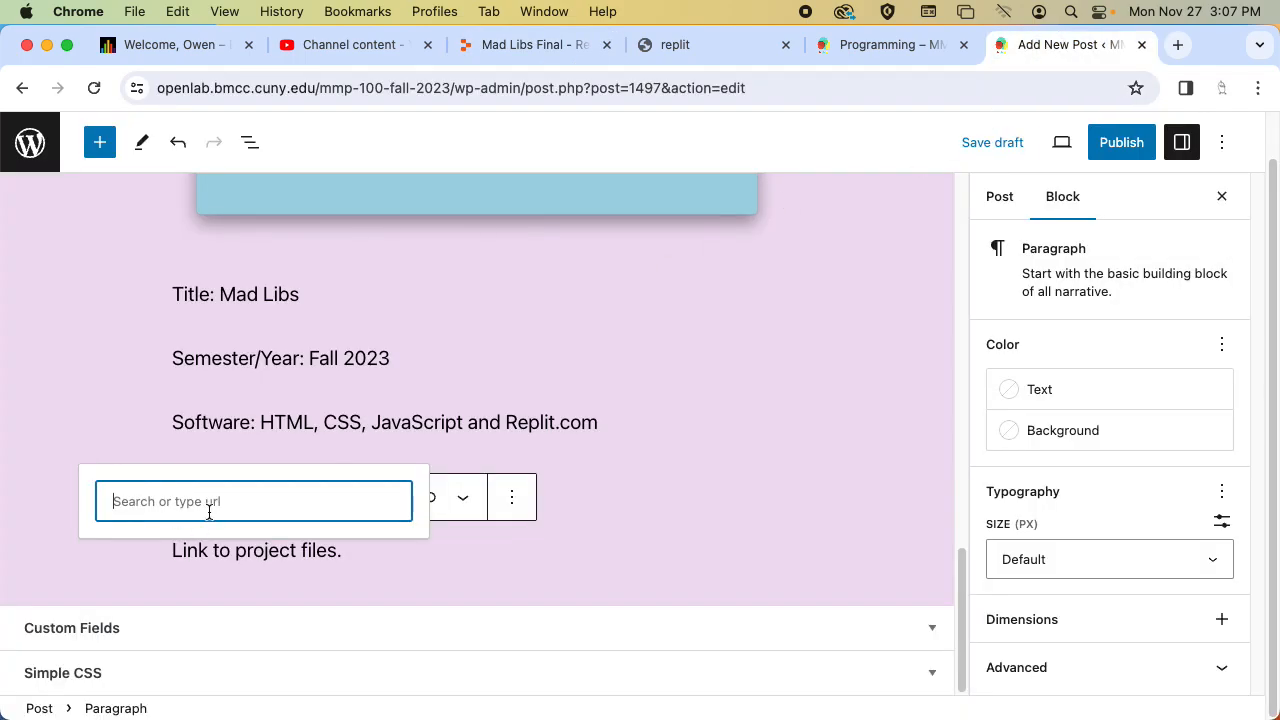
key(super+v)
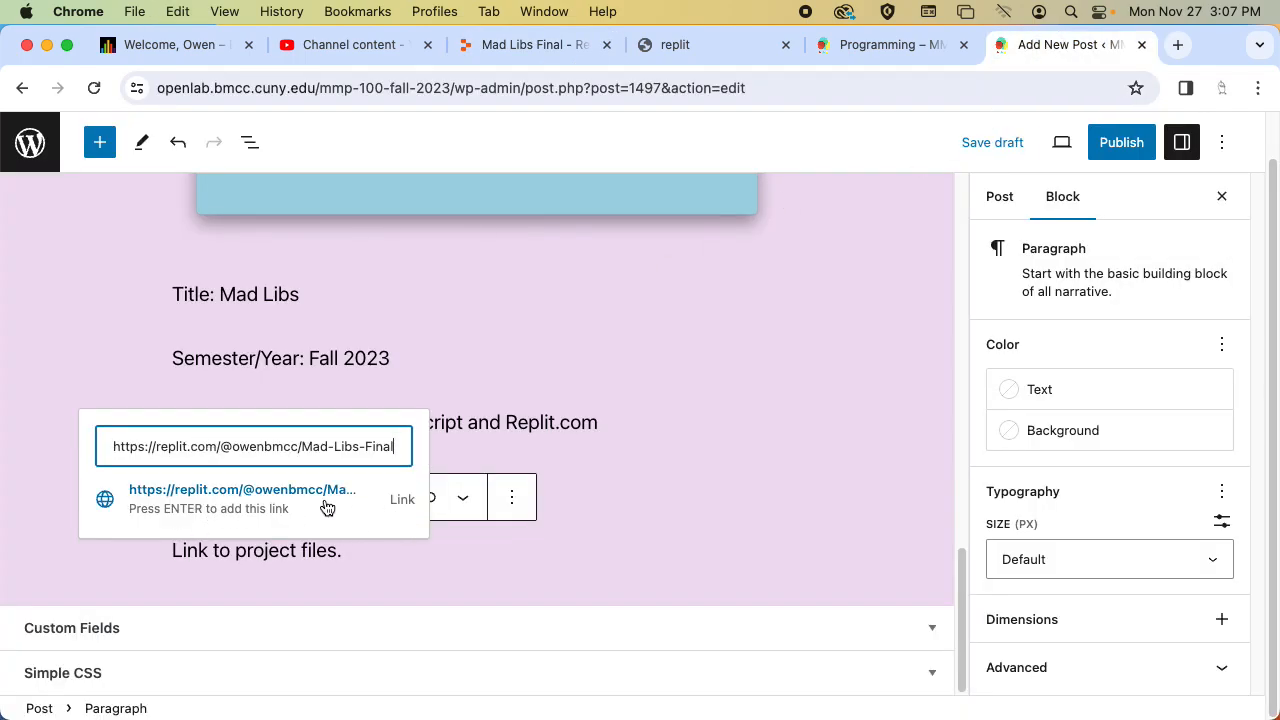
click(272, 506)
Set the project files link to open in a new tab and save the link settings.
click(428, 504)
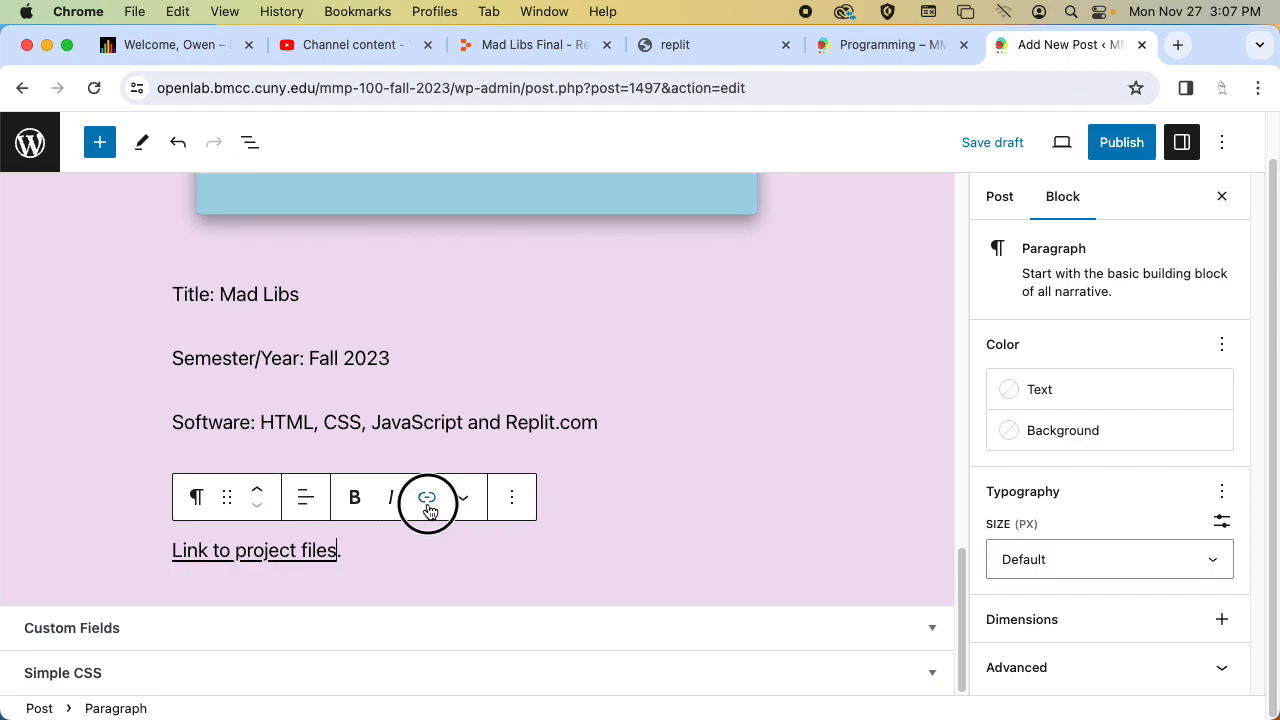
click(474, 475)
click(329, 550)
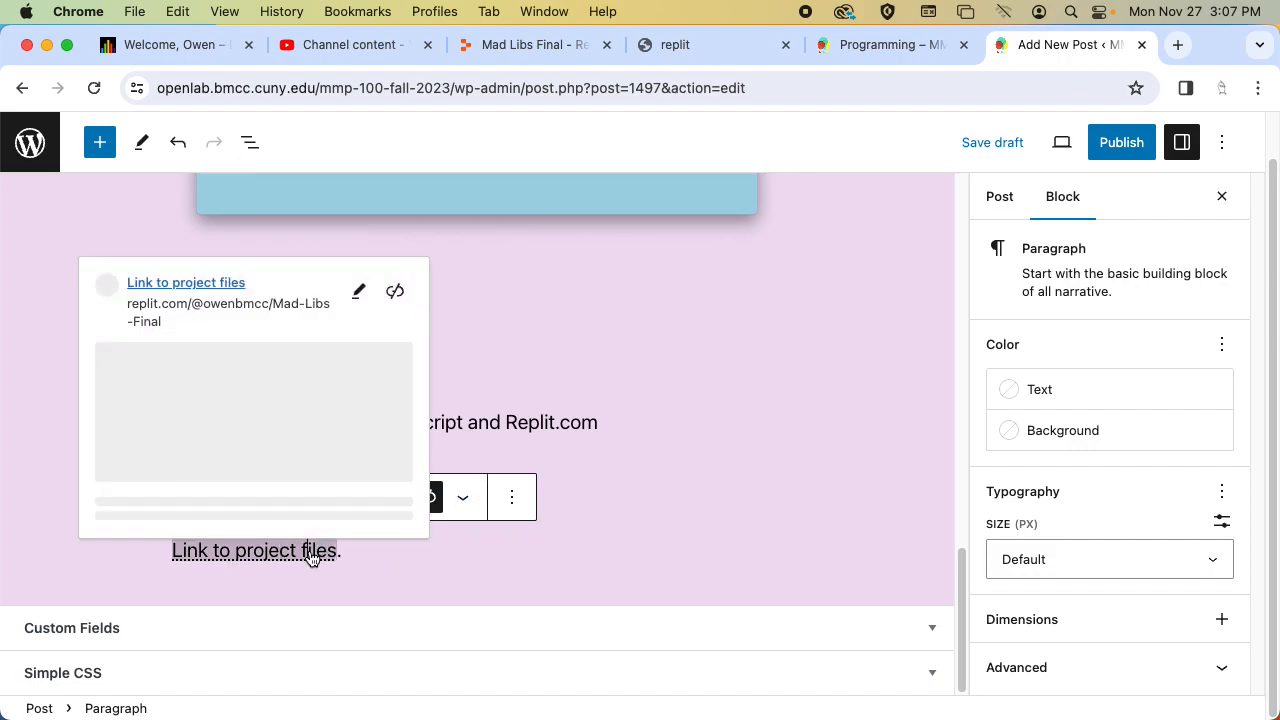
click(359, 288)
click(130, 466)
click(180, 474)
click(405, 515)
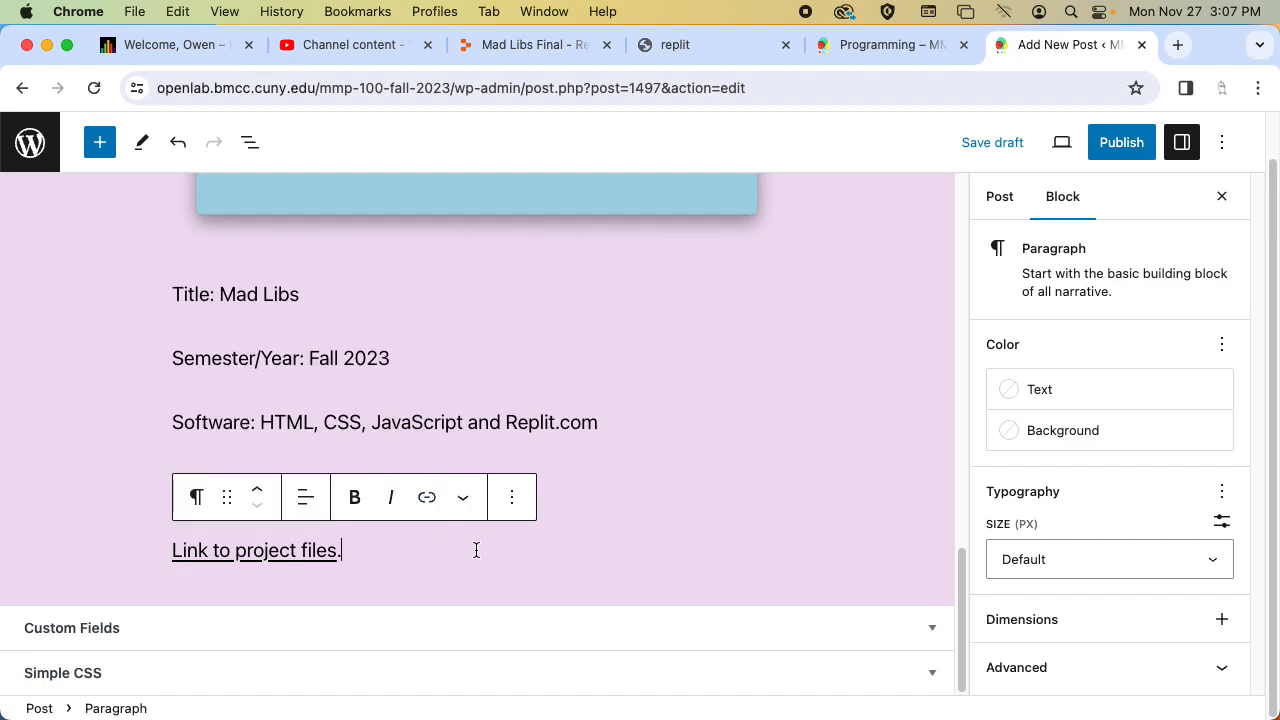
Add the description paragraph "I wrote a mad libs story about getting a coffee or a pizza. I used Replit with HTML, CSS and JavaScript.".
key(Return)
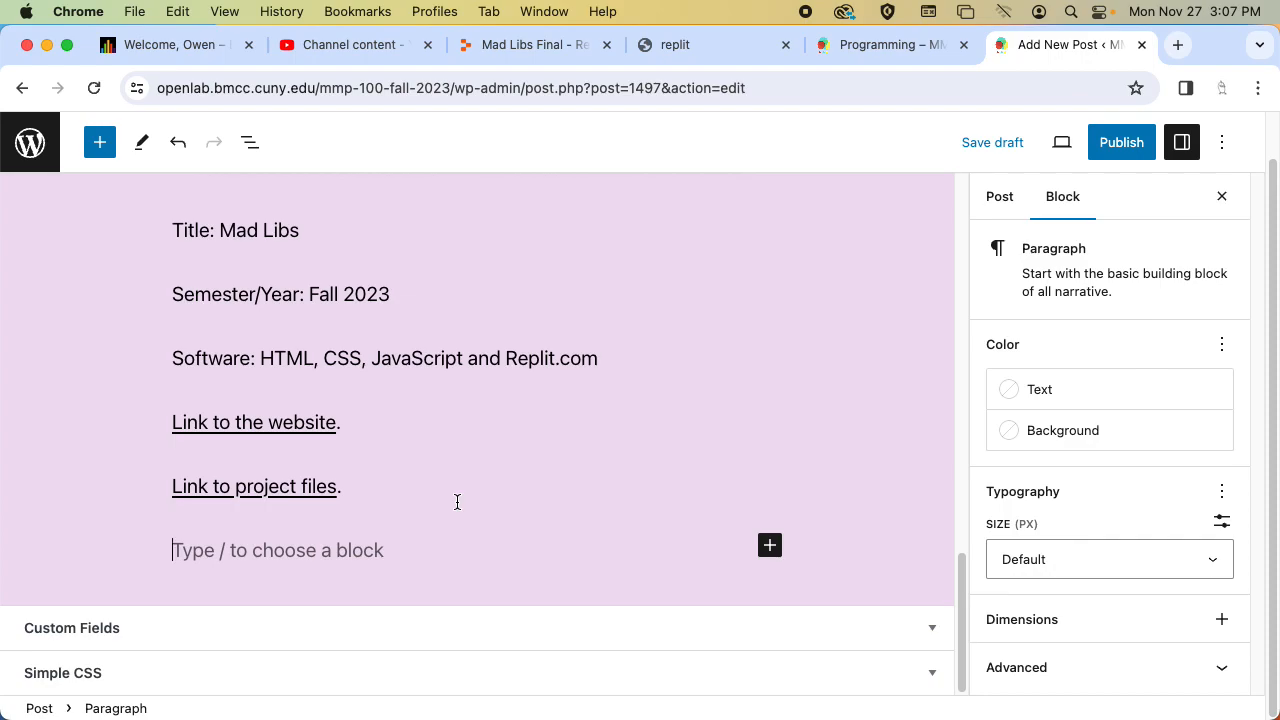
text(I wrote a mad )
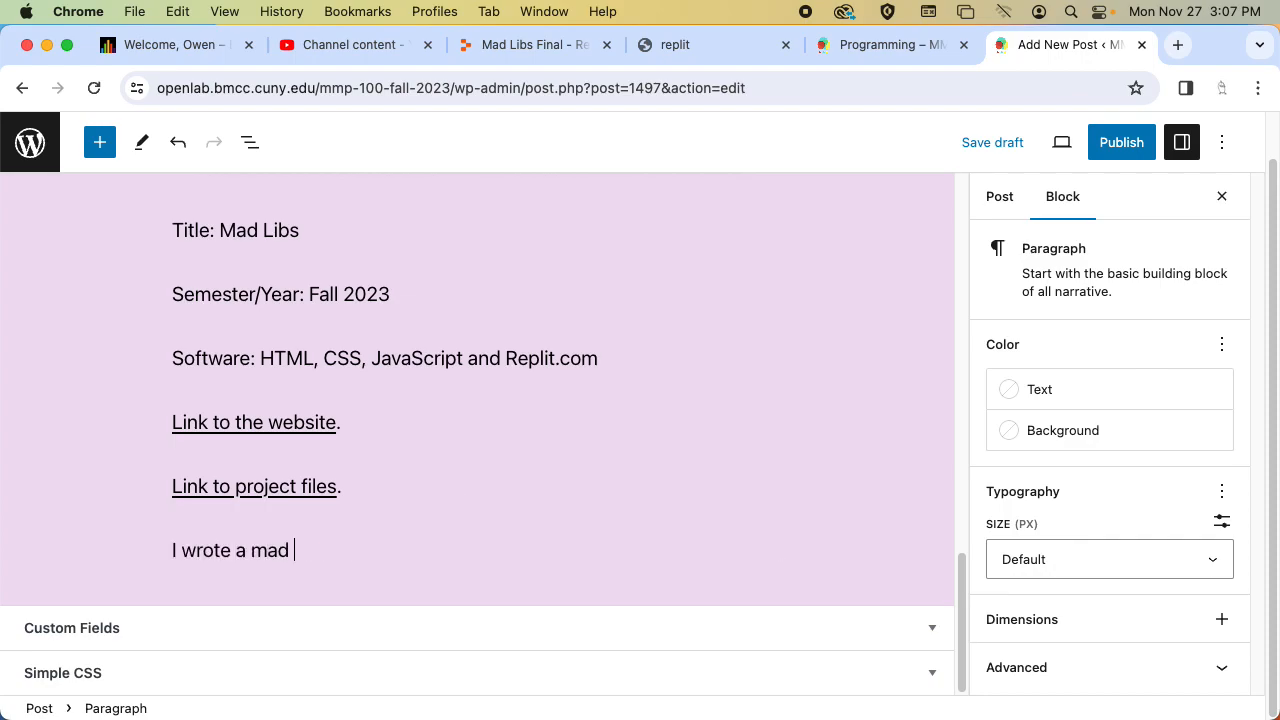
text(libs story about getting a cofe)
key(BackSpace)
text(fee or a pizza. I used )
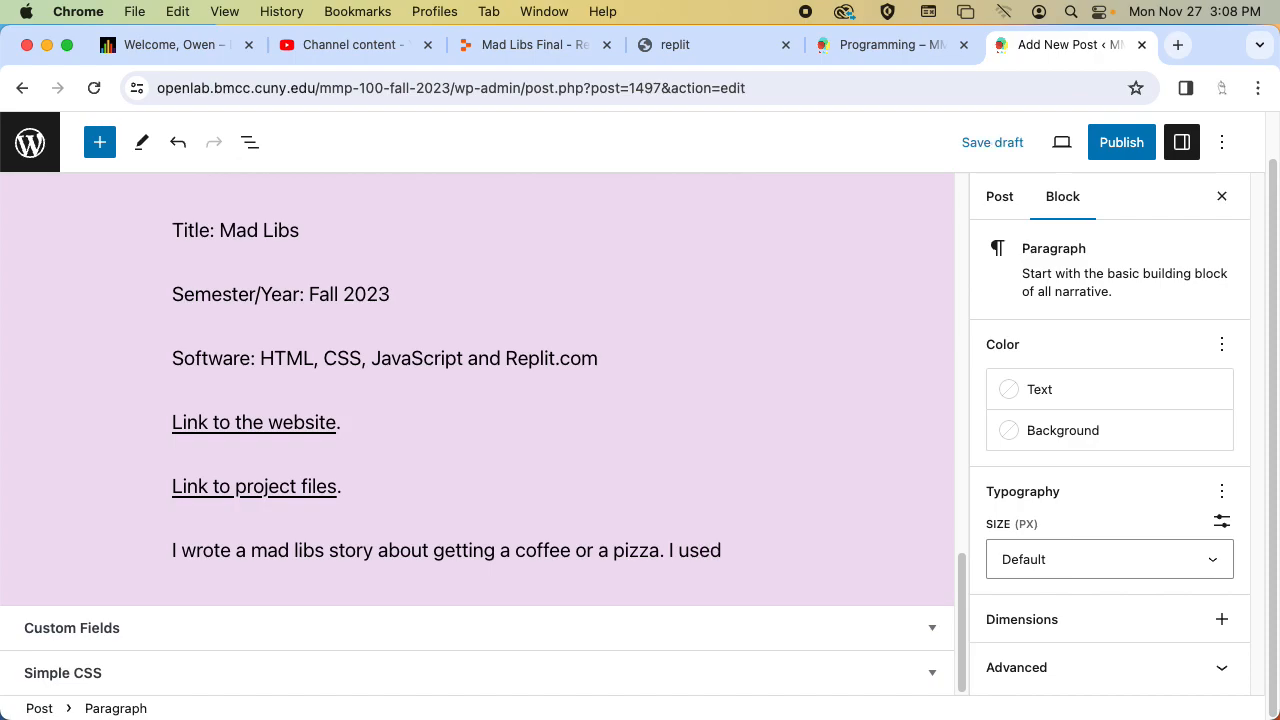
text(Replit with HTML, CSS)
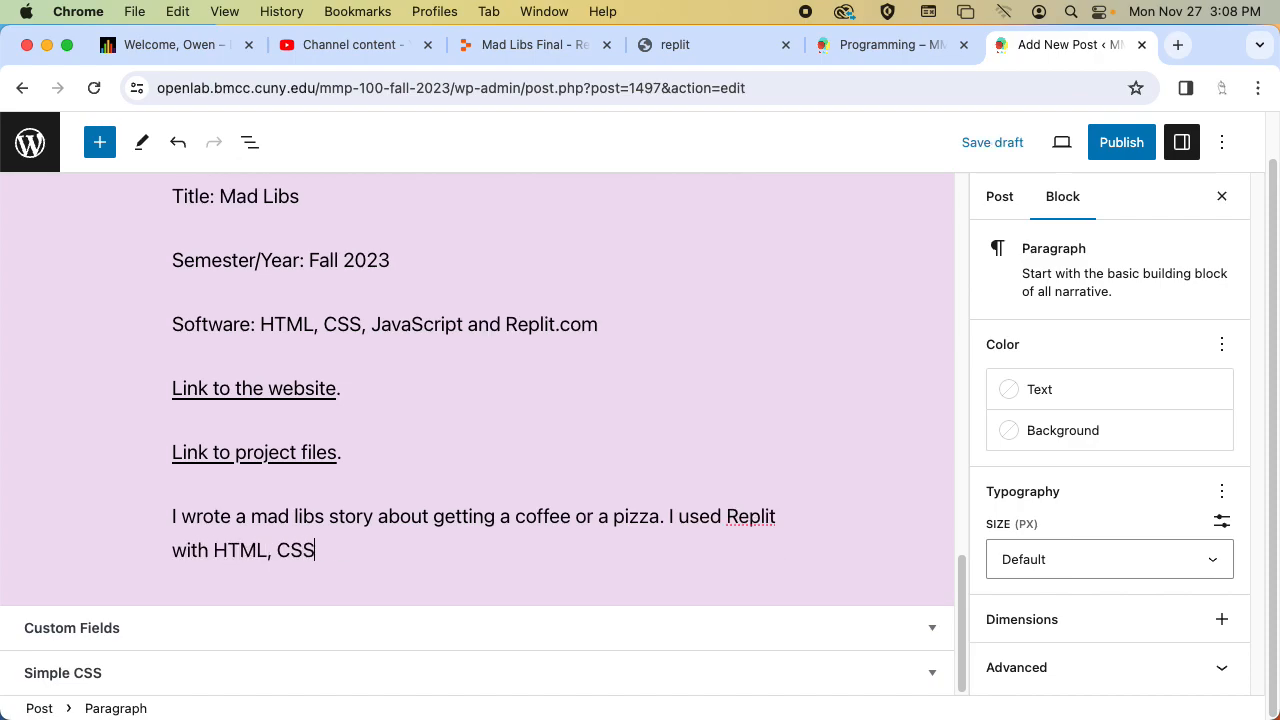
text( and Jaava)
key(BackSpace)
key(BackSpace)
key(BackSpace)
text(vaScript.)
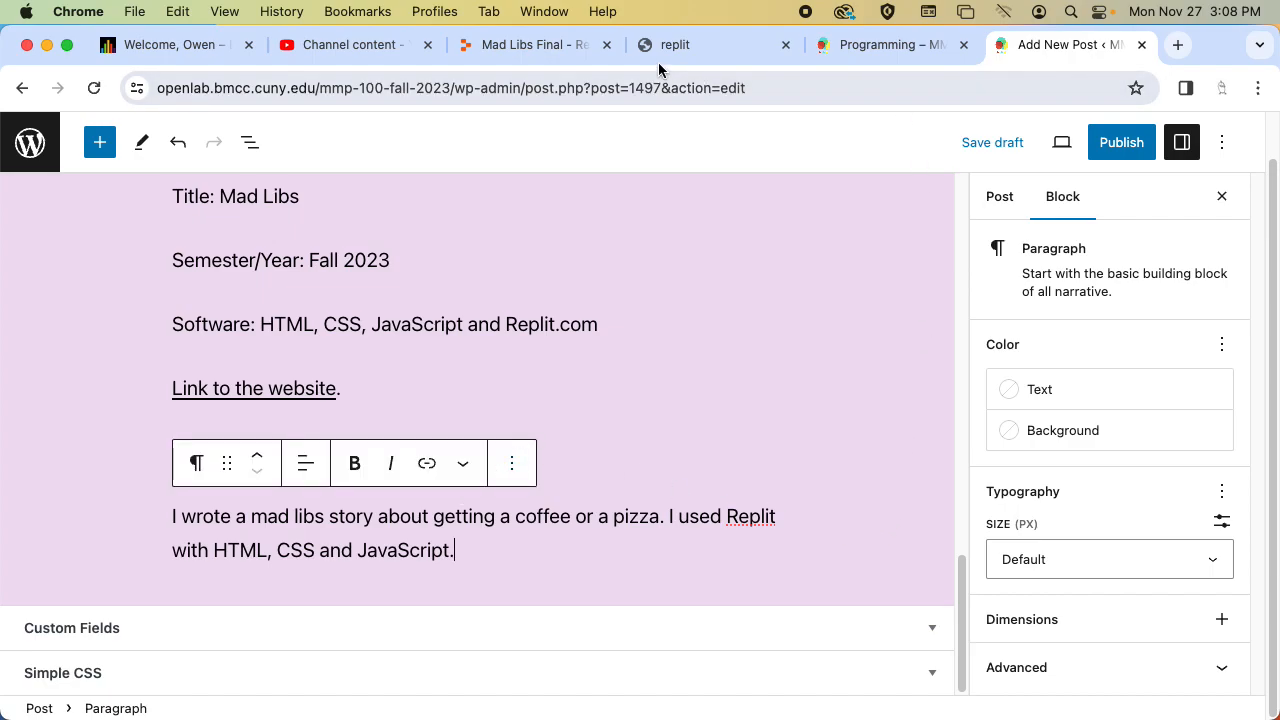
Check the project statement's description requirements on the Programming assignment page and return to the post editor.
click(890, 44)
scroll(784, 340, down, 2)
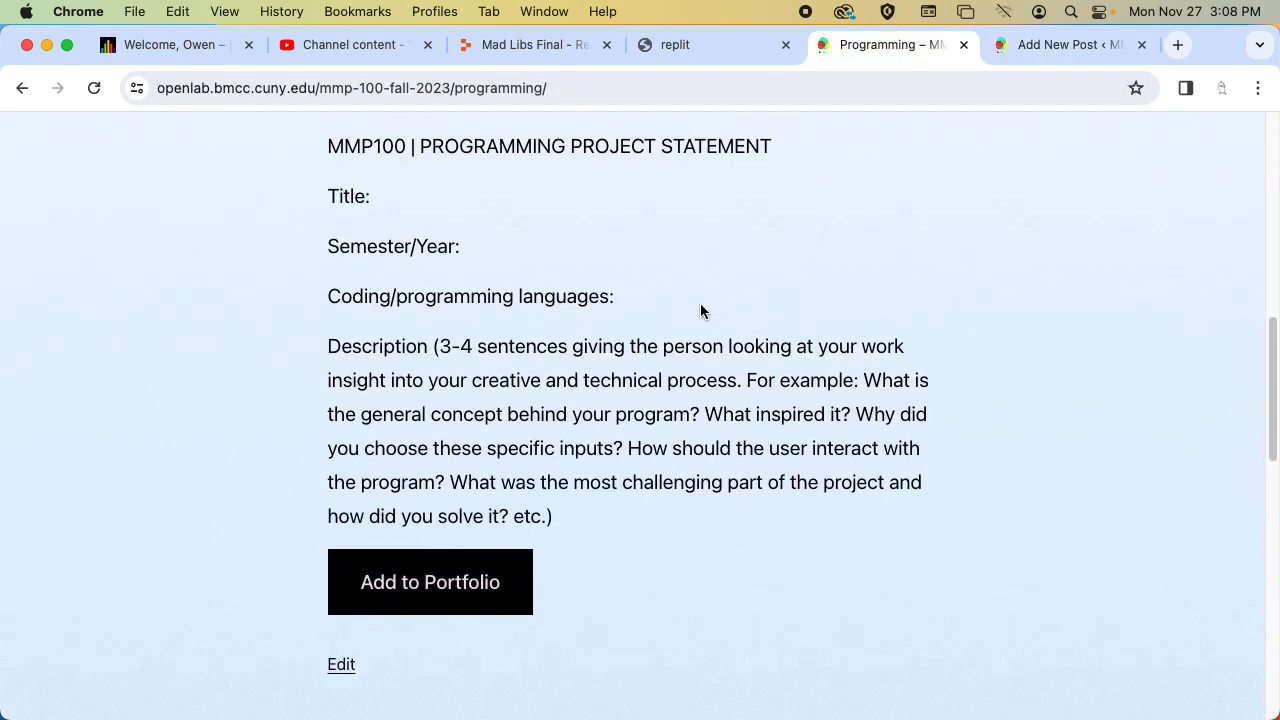
click(1028, 46)
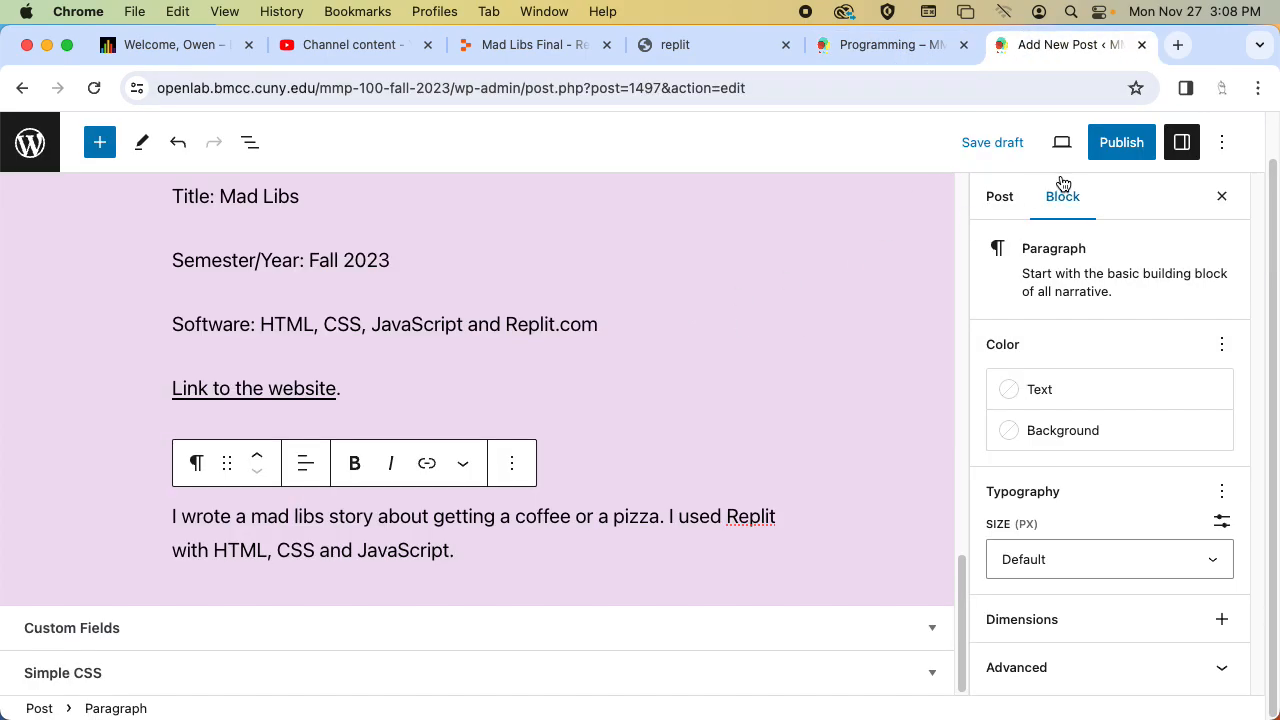
Preview the draft post in a new tab, review its images and project statement, and close the preview.
click(1064, 144)
click(984, 325)
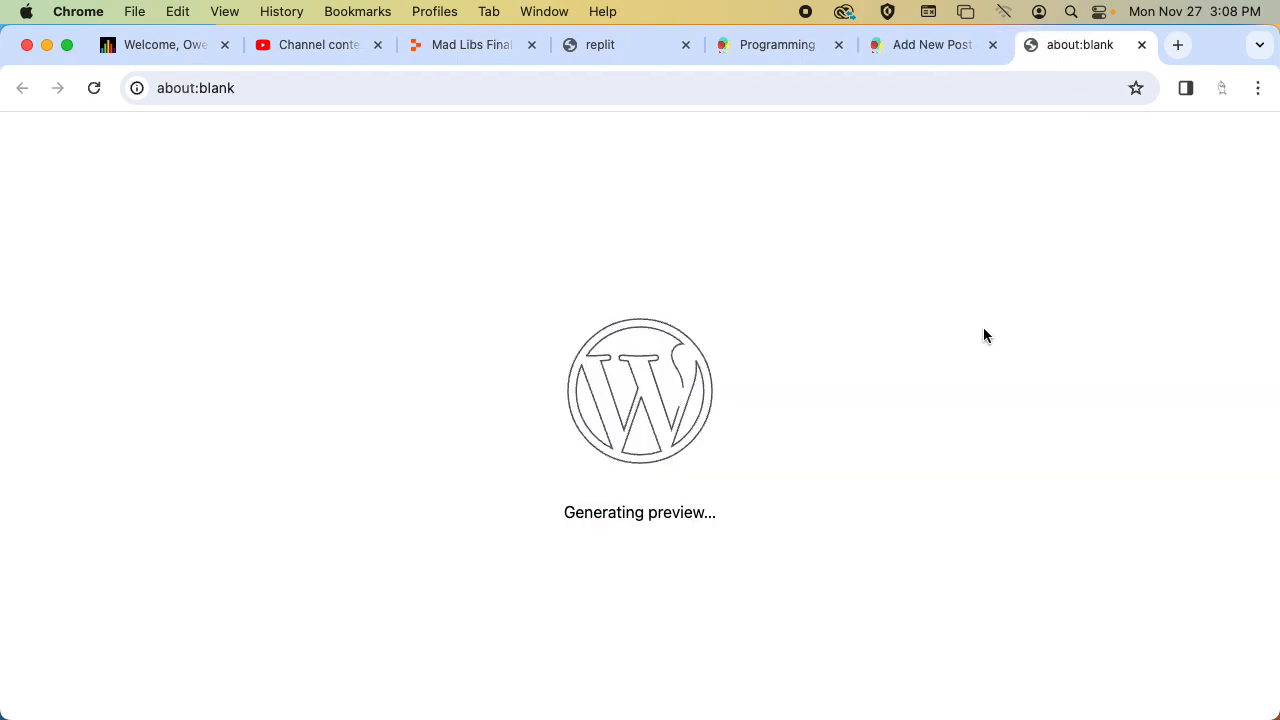
scroll(985, 309, down, 5)
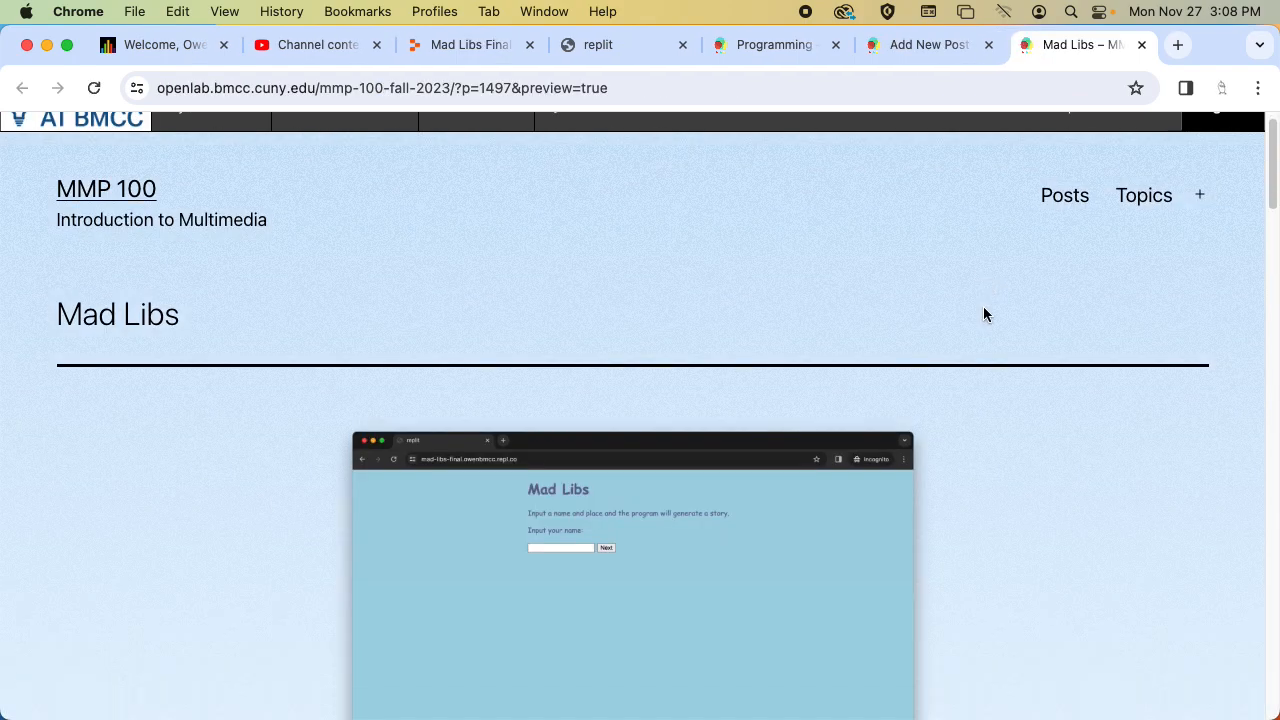
scroll(983, 306, down, 10)
scroll(983, 306, up, 8)
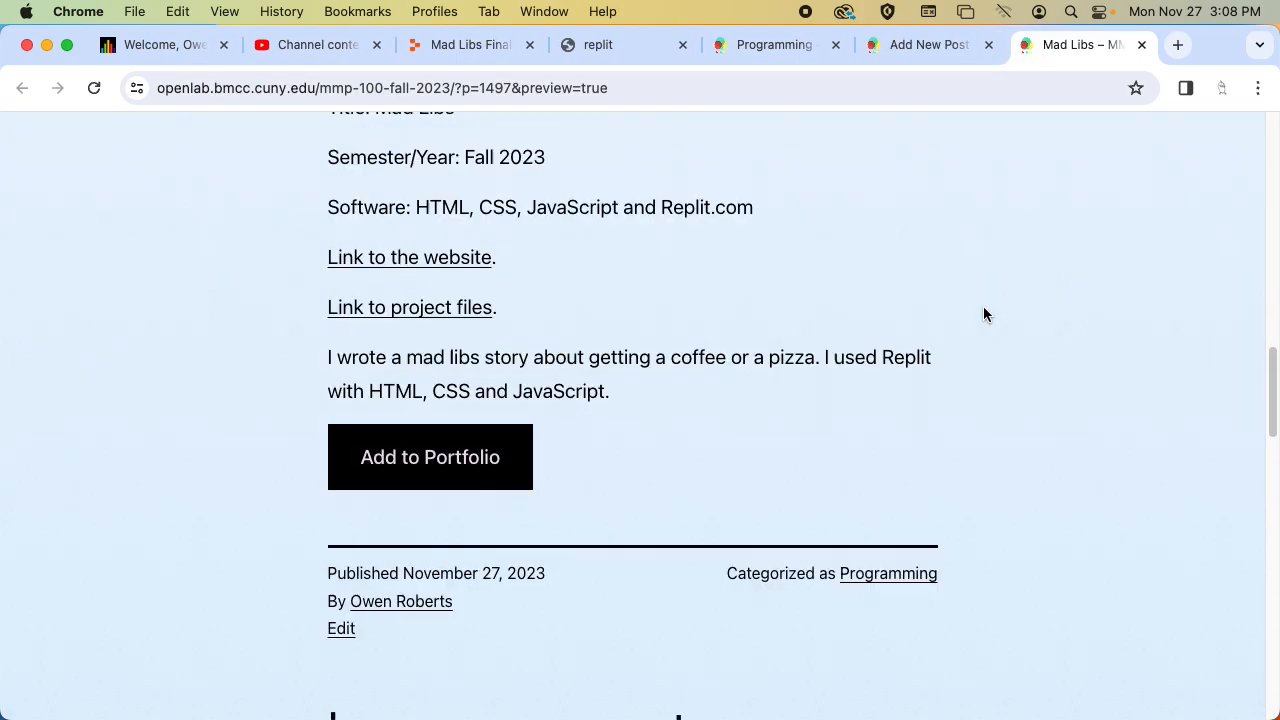
click(1142, 44)
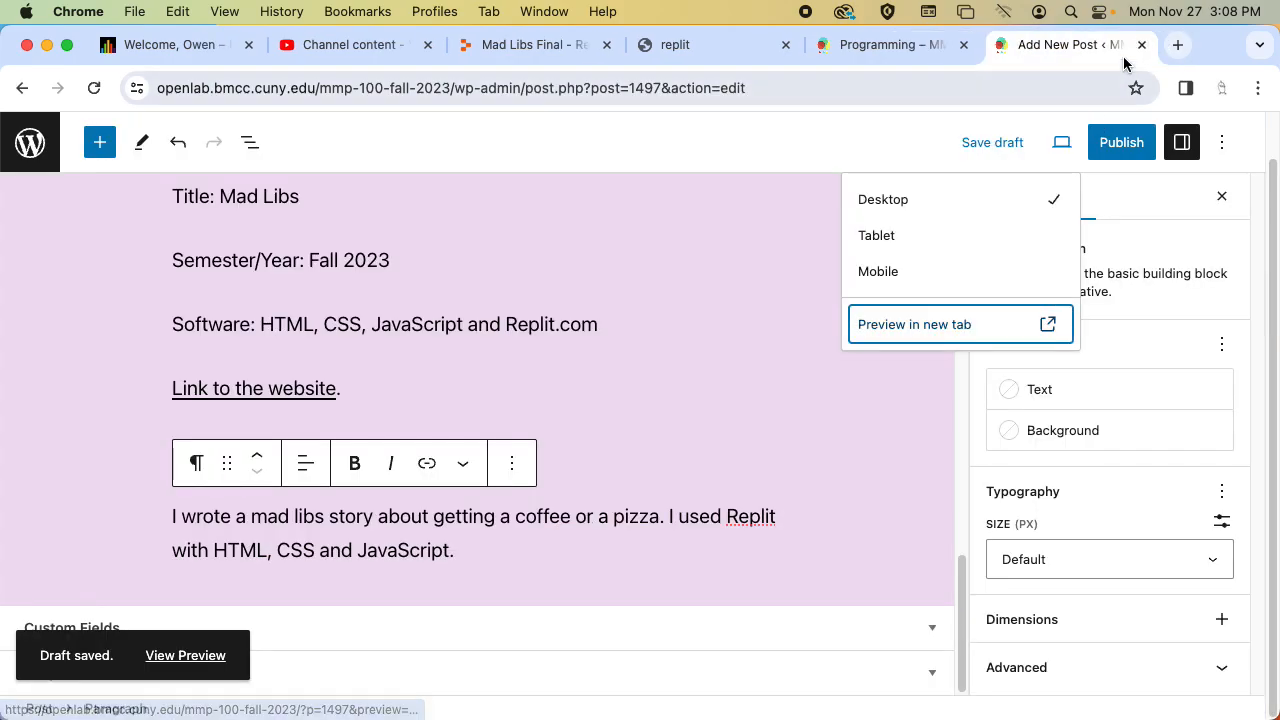
Preview the draft post again and test the website link by opening the Mad Libs page from it.
click(958, 324)
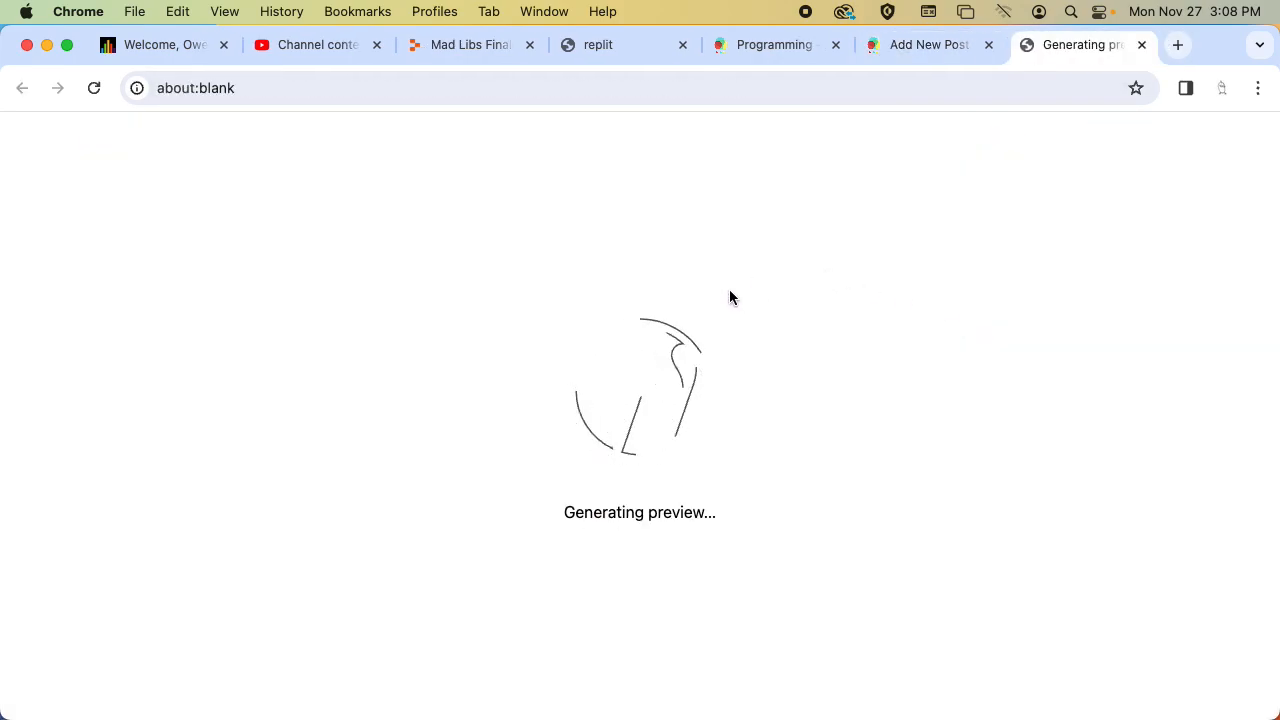
scroll(673, 290, down, 5)
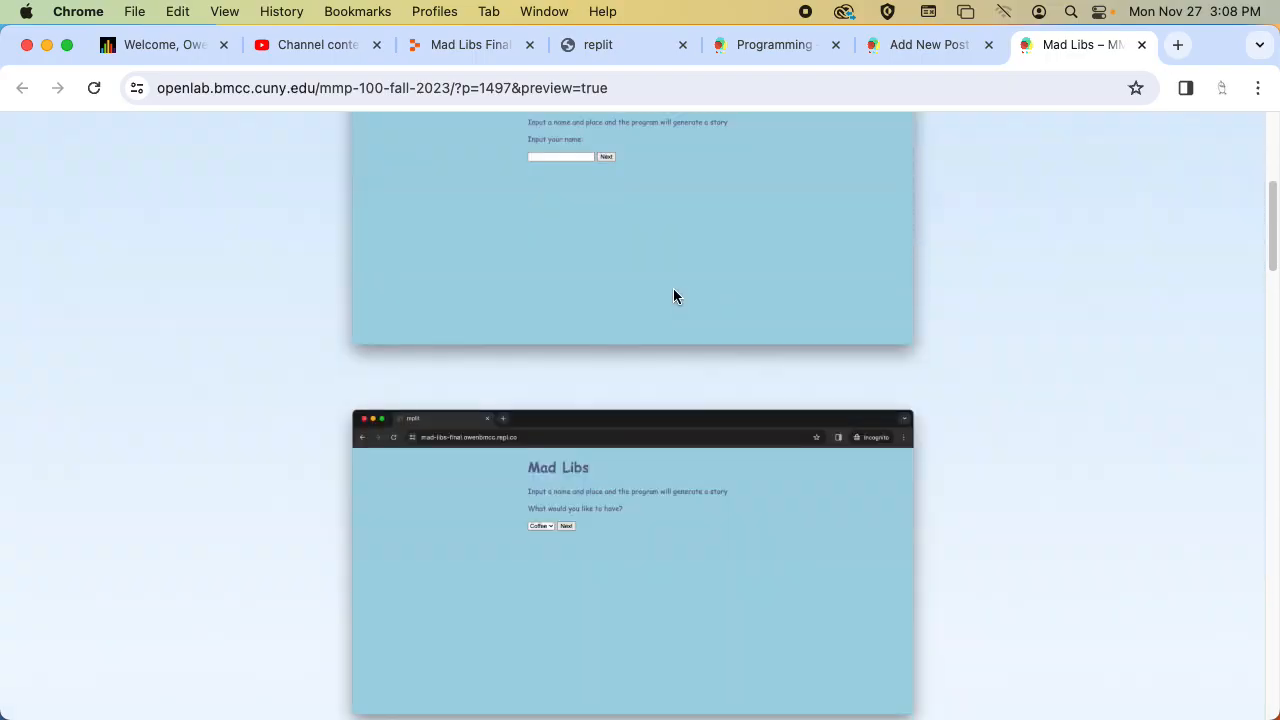
scroll(676, 295, down, 6)
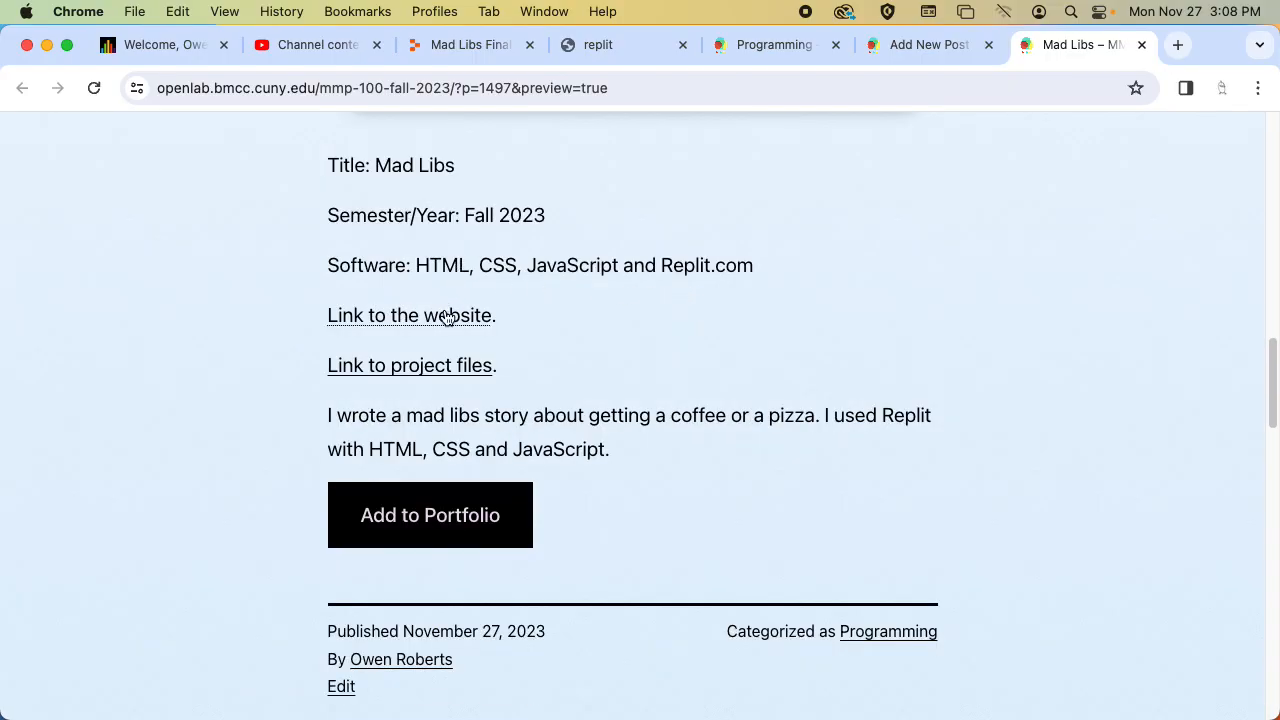
click(458, 313)
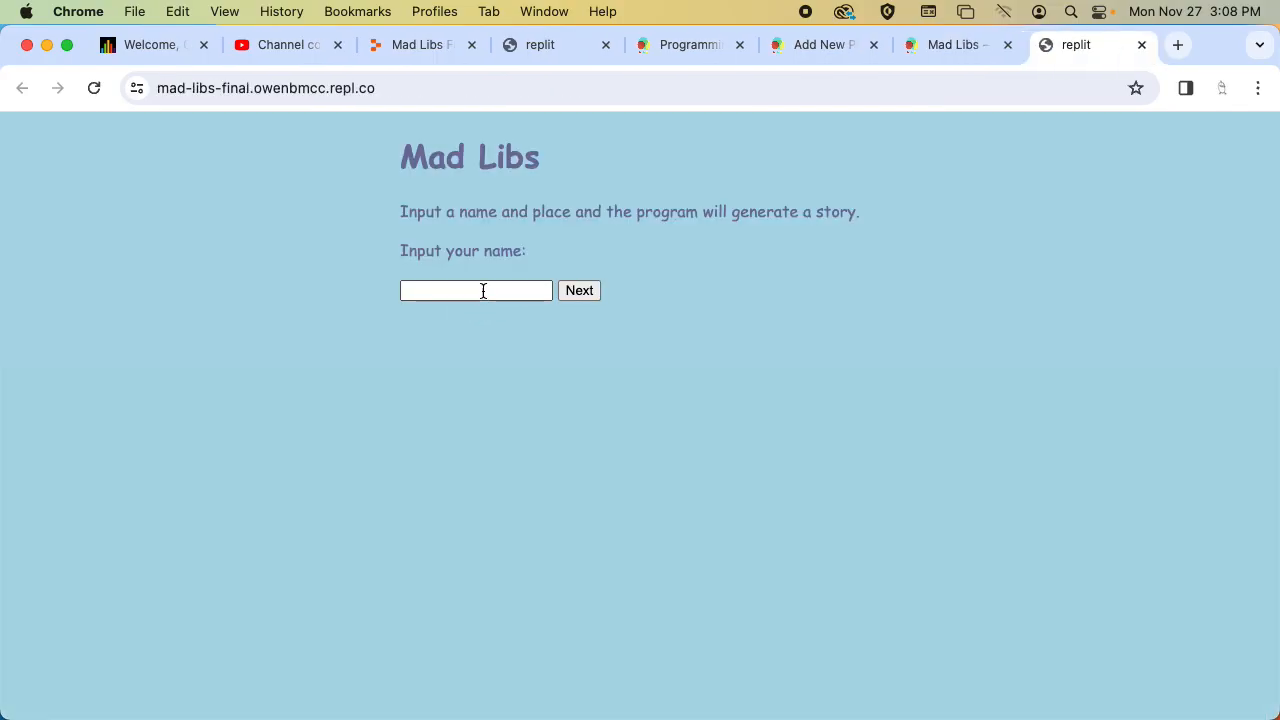
key(super+w)
click(447, 366)
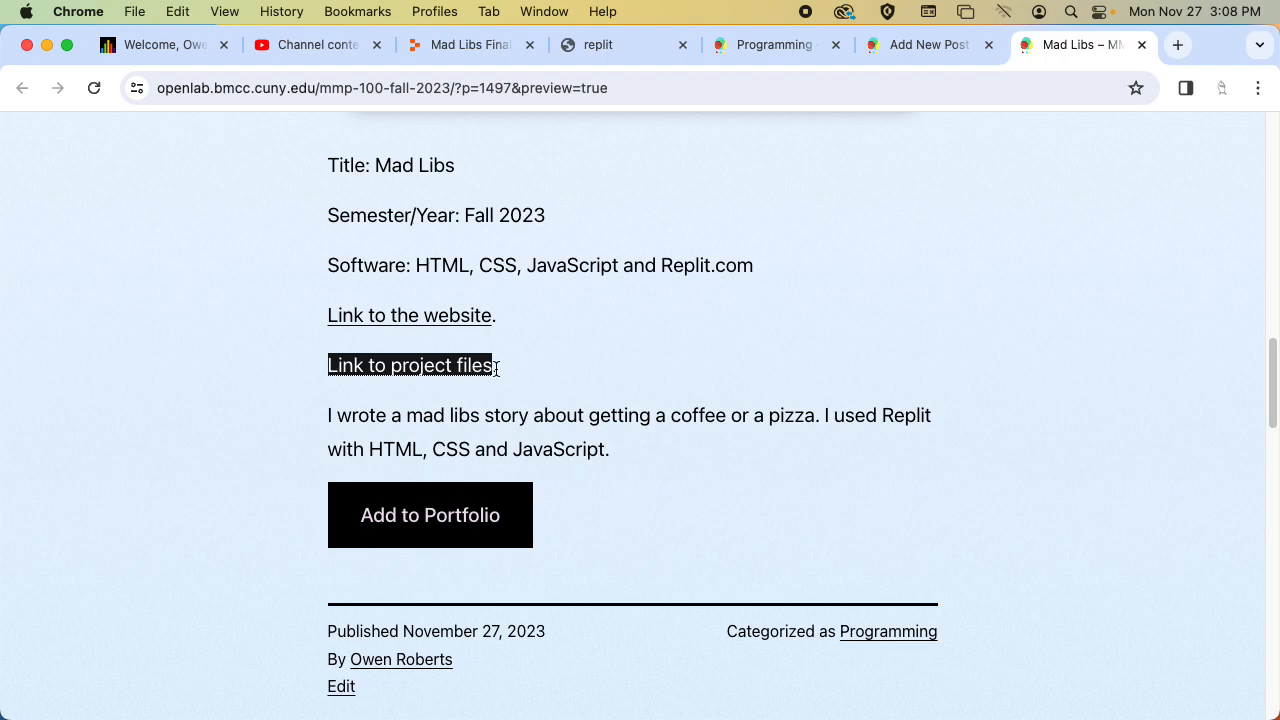
scroll(972, 135, up, 3)
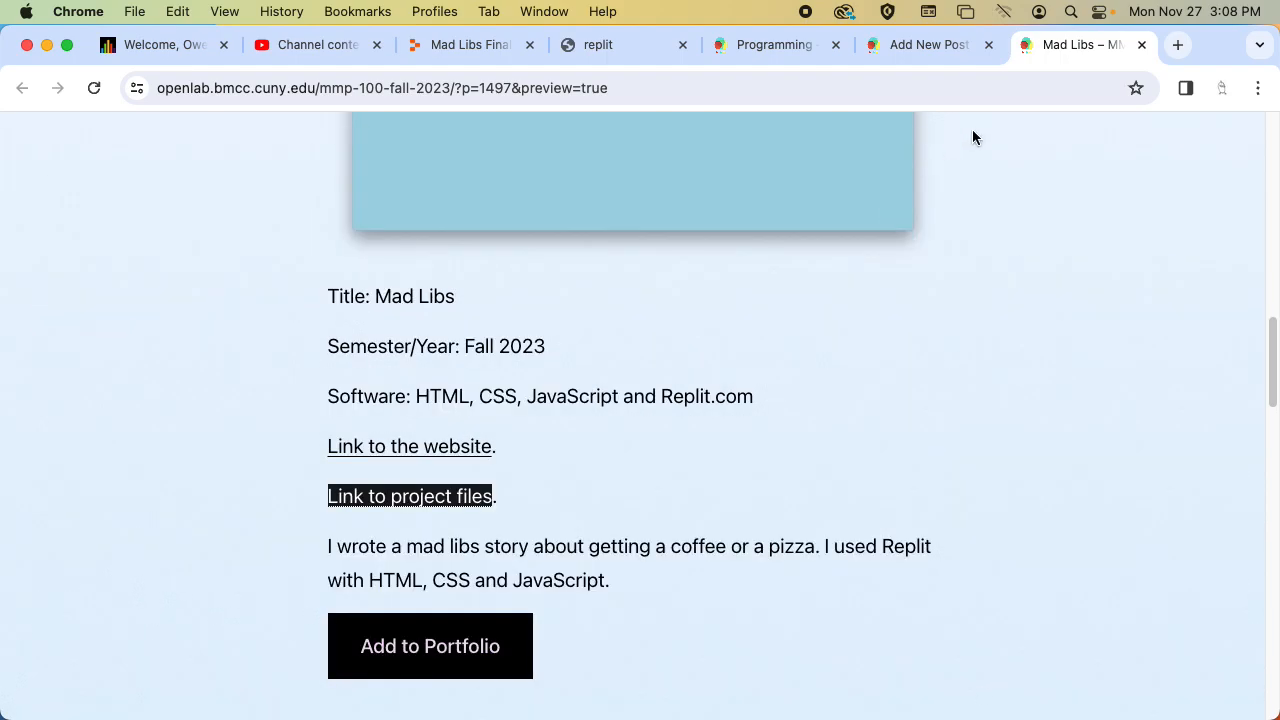
Close the draft preview, publish the Mad Libs post, and copy its post address.
click(1141, 44)
click(1121, 145)
click(1068, 222)
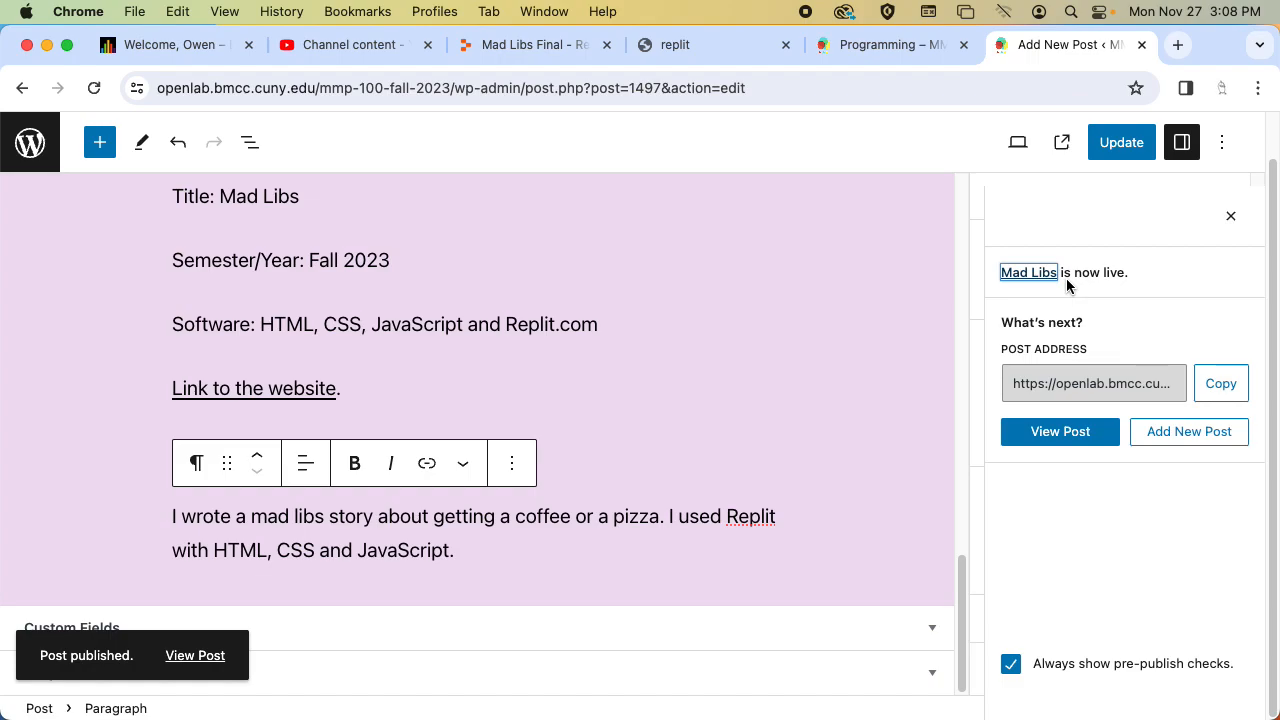
click(1220, 383)
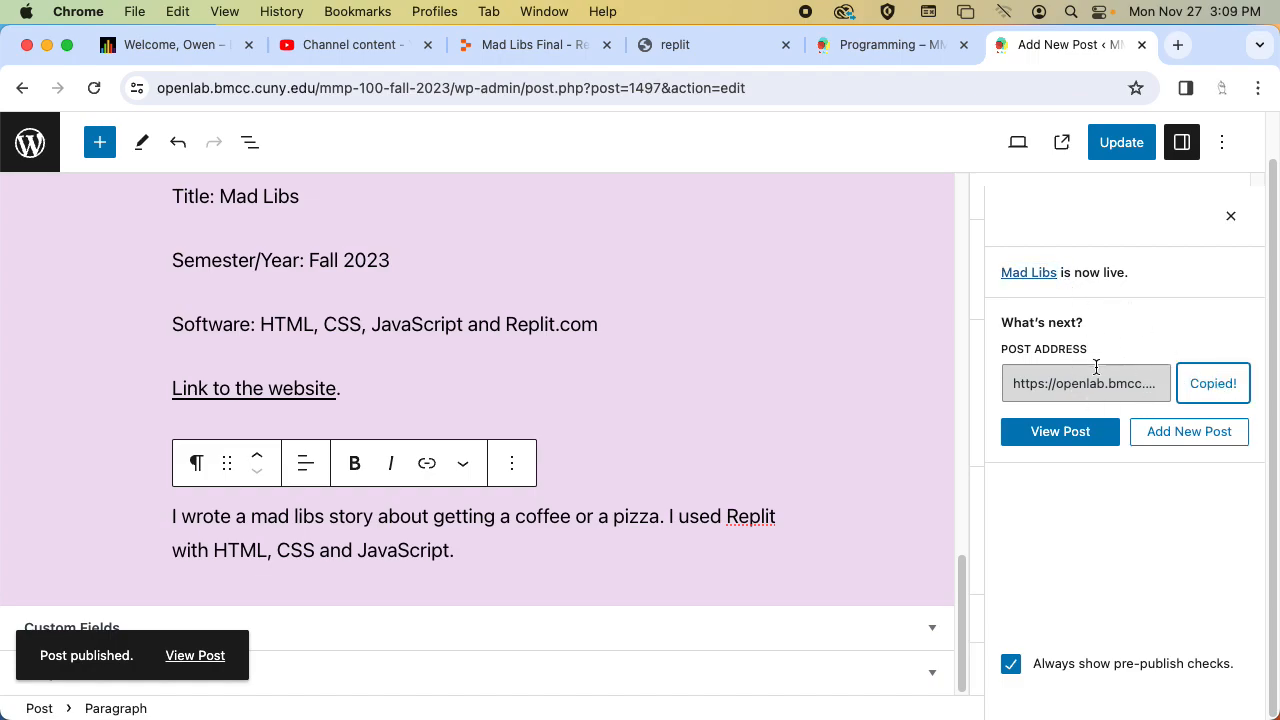
Switch to Blackboard, open the 2023 Fall Introduction to Multimedia MMP 100 1300 course, and enter student preview.
click(165, 45)
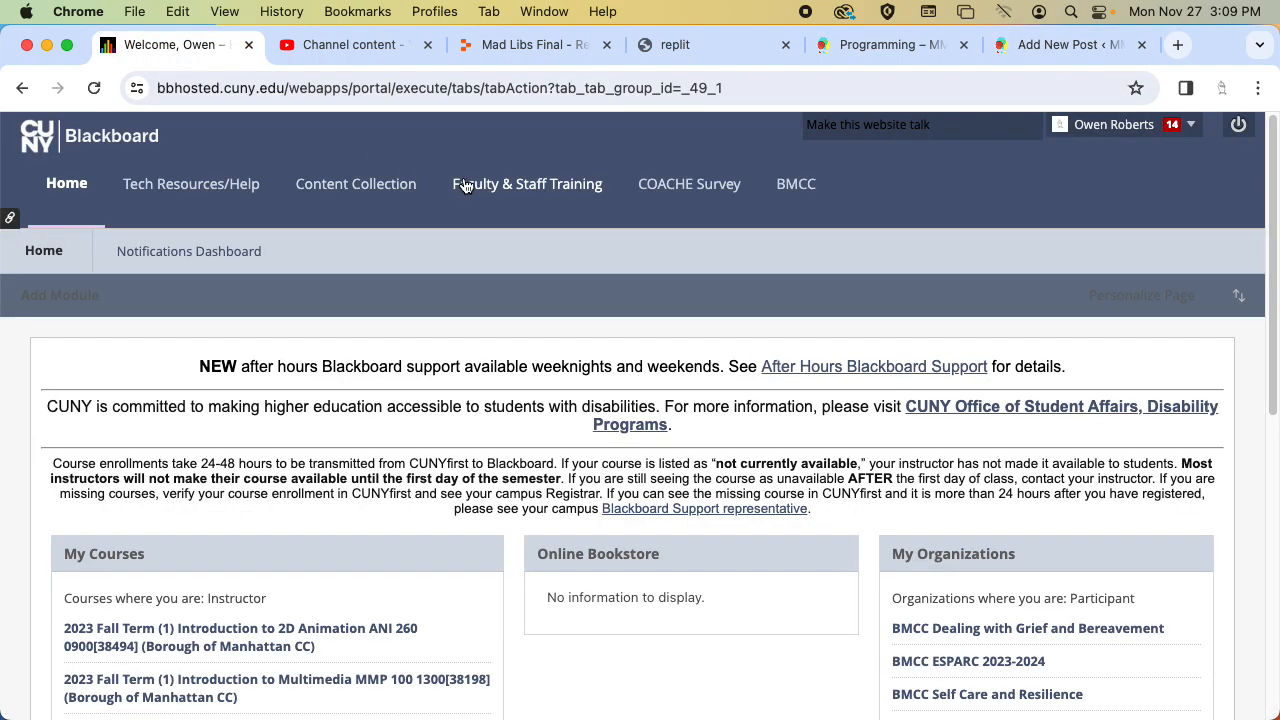
scroll(480, 211, down, 3)
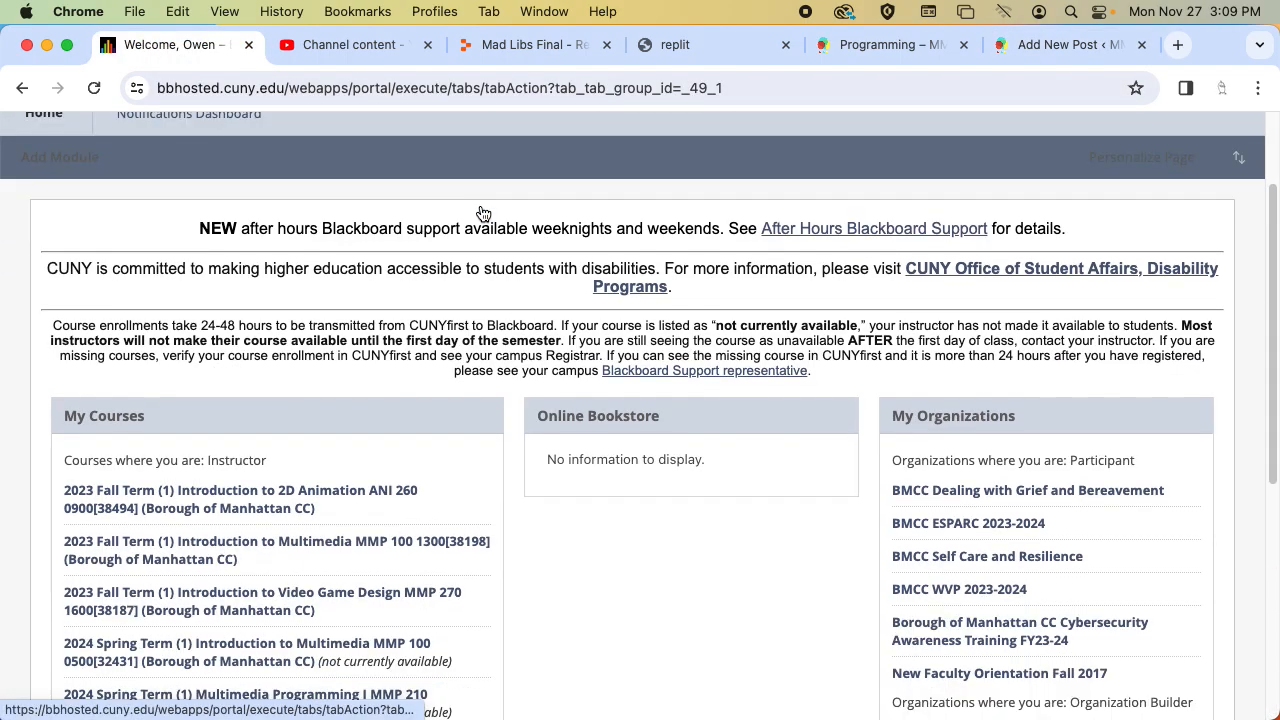
click(142, 565)
click(1067, 278)
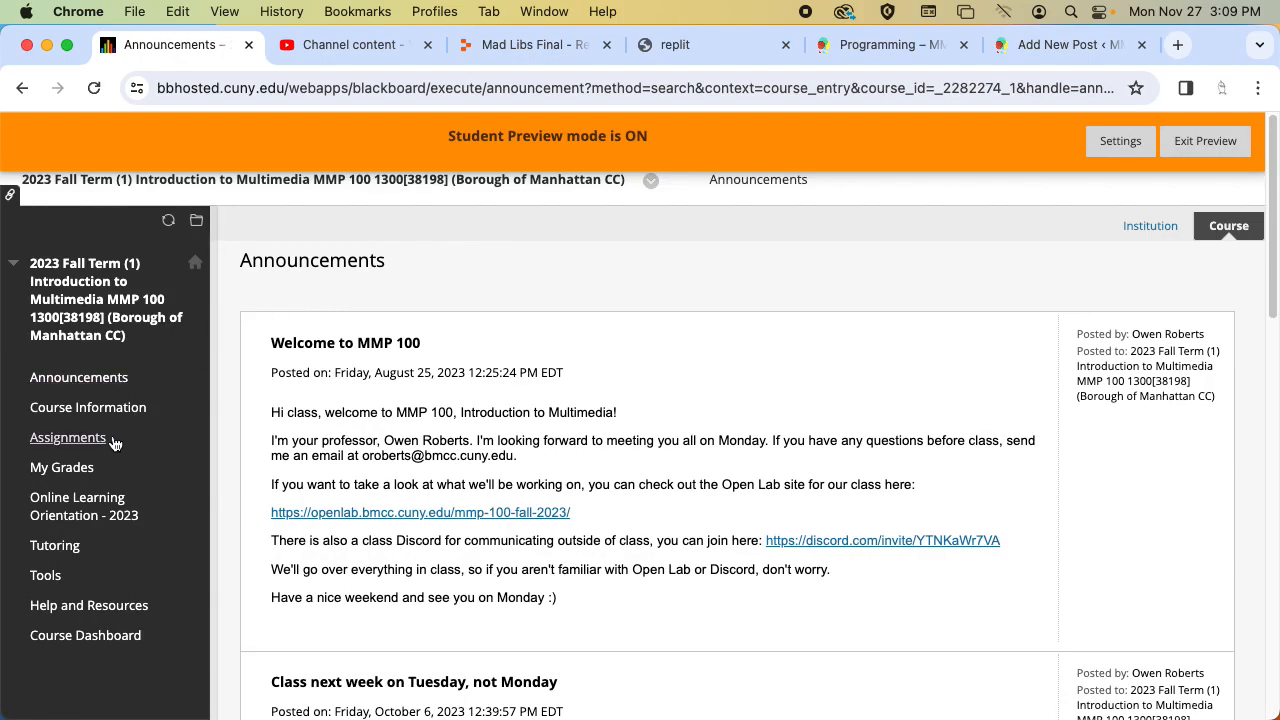
Open the Programming assignment from the course's assignments.
click(68, 437)
scroll(538, 325, down, 5)
scroll(537, 318, down, 6)
click(386, 377)
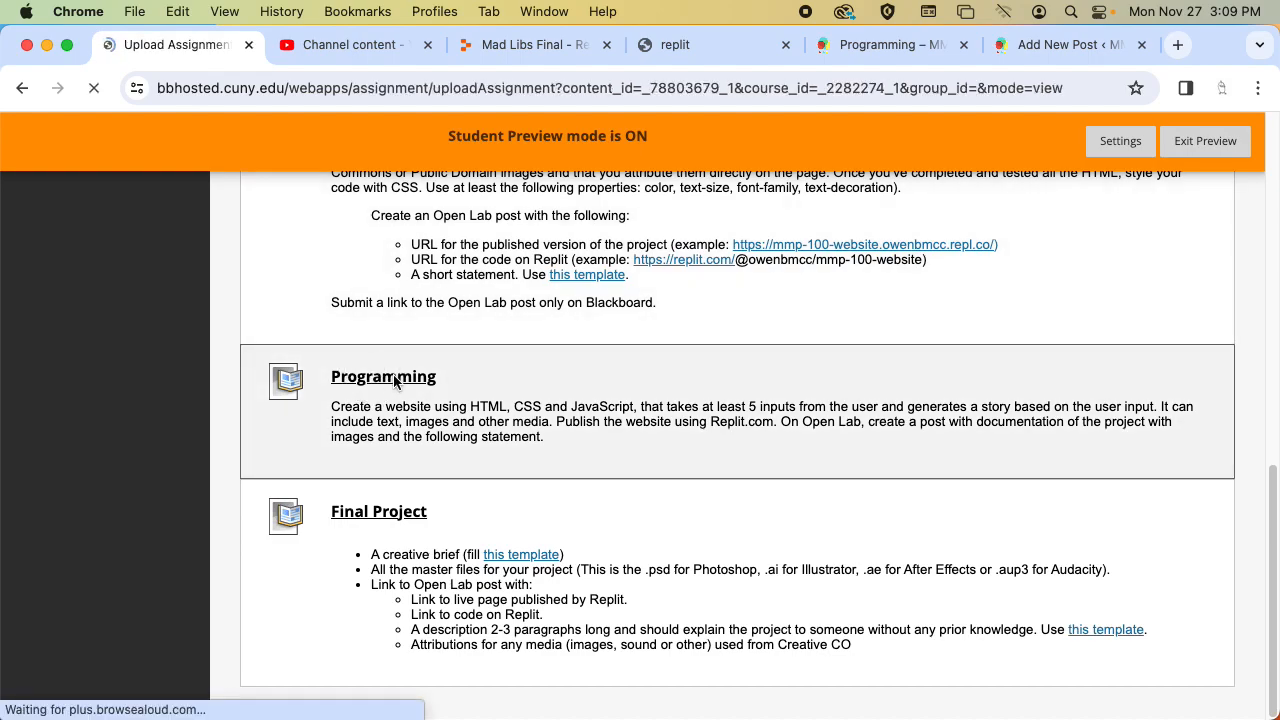
Create a text submission containing the copied Mad Libs post link and submit the Programming assignment.
scroll(577, 386, down, 4)
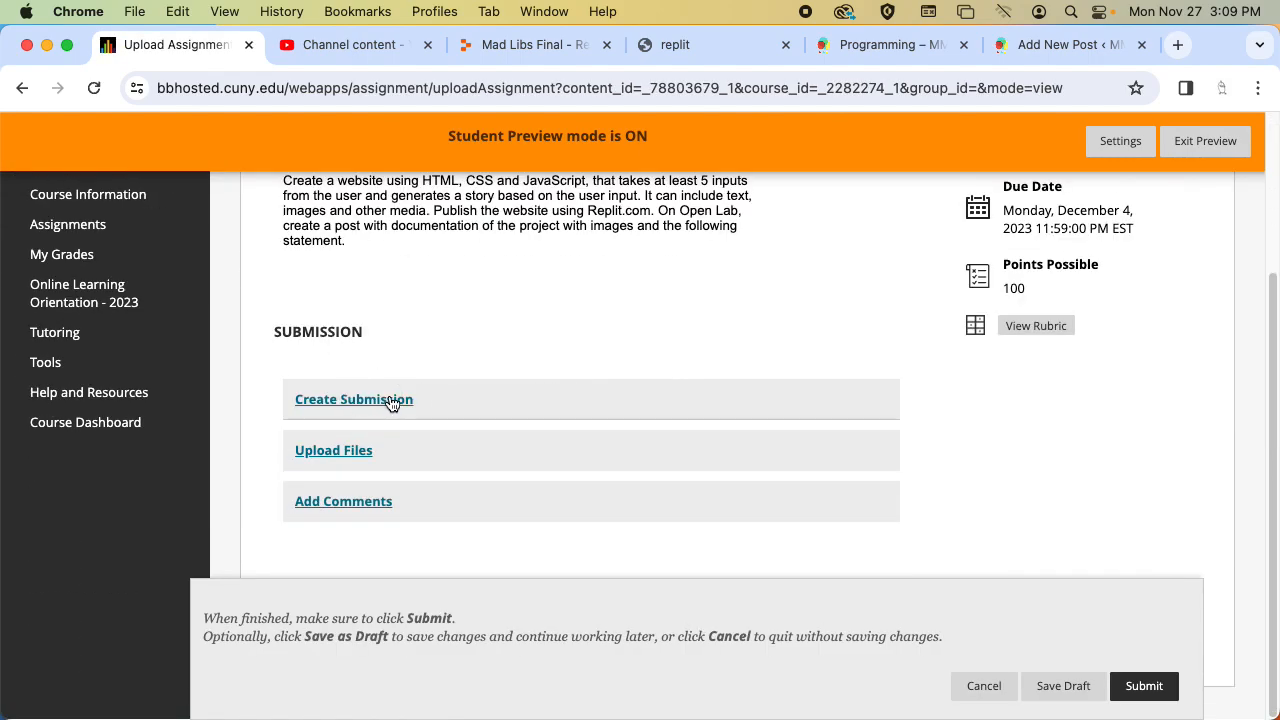
click(383, 401)
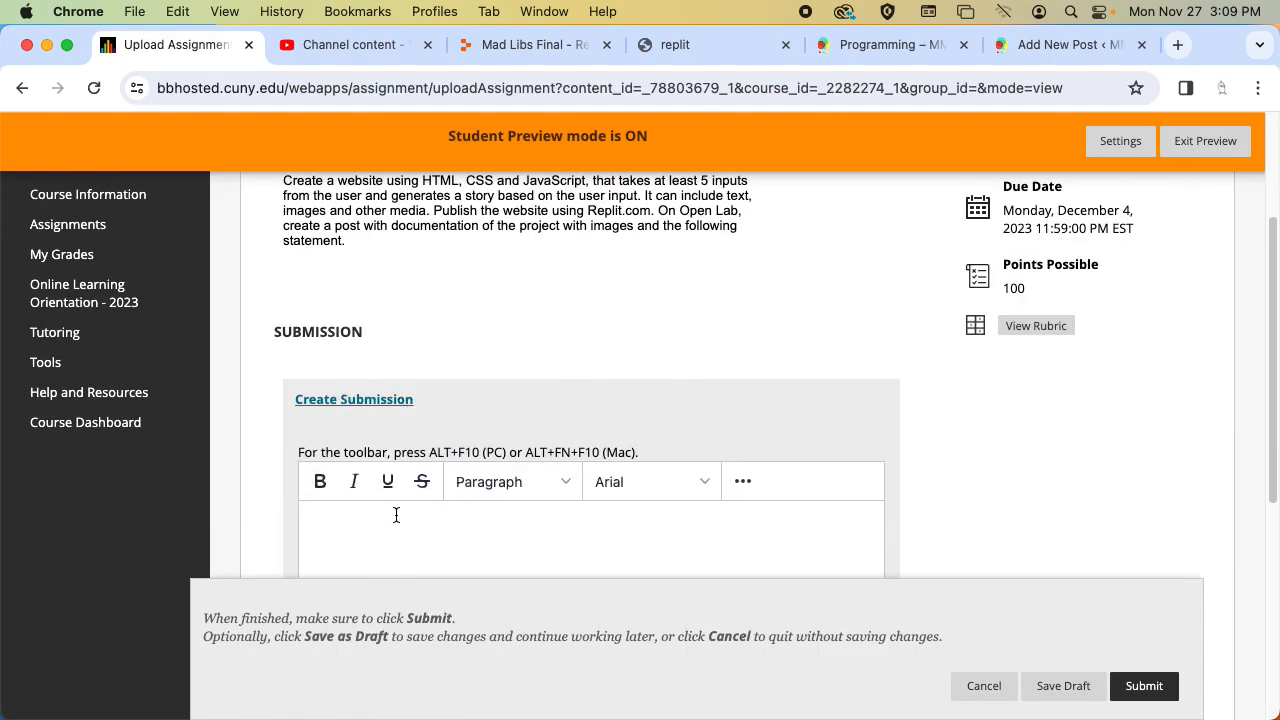
click(396, 515)
key(super+v)
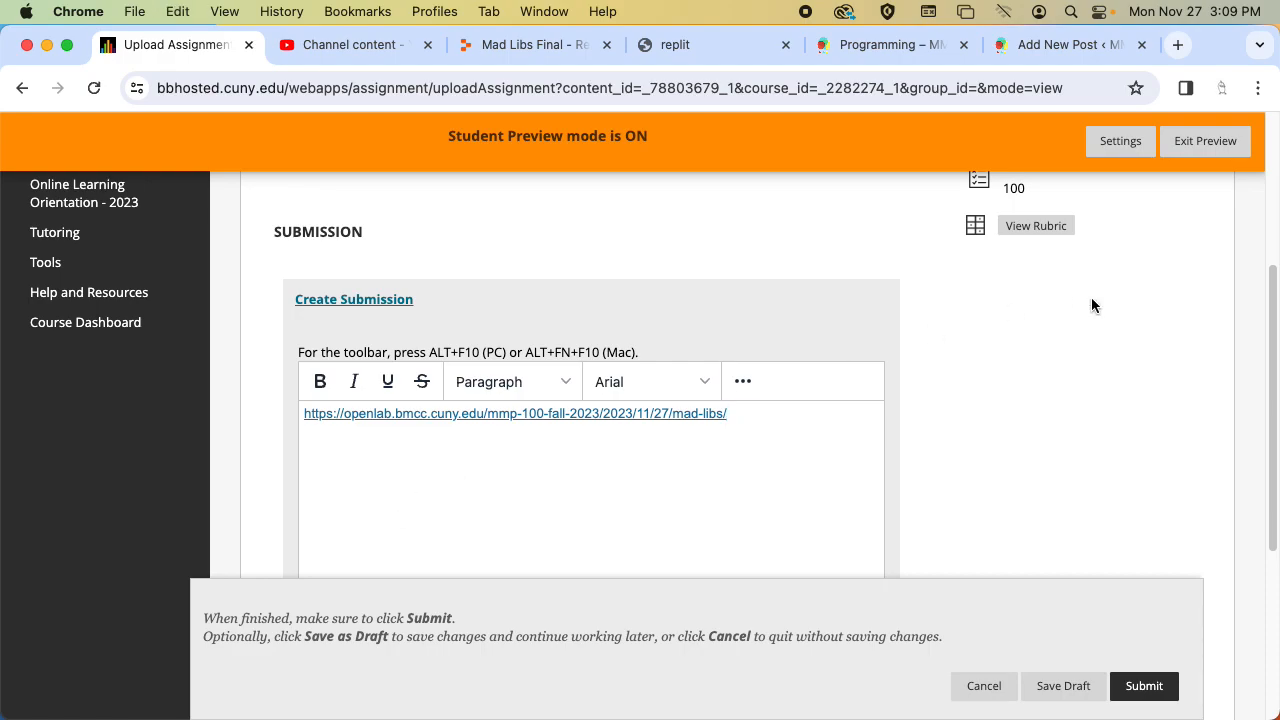
click(1140, 687)
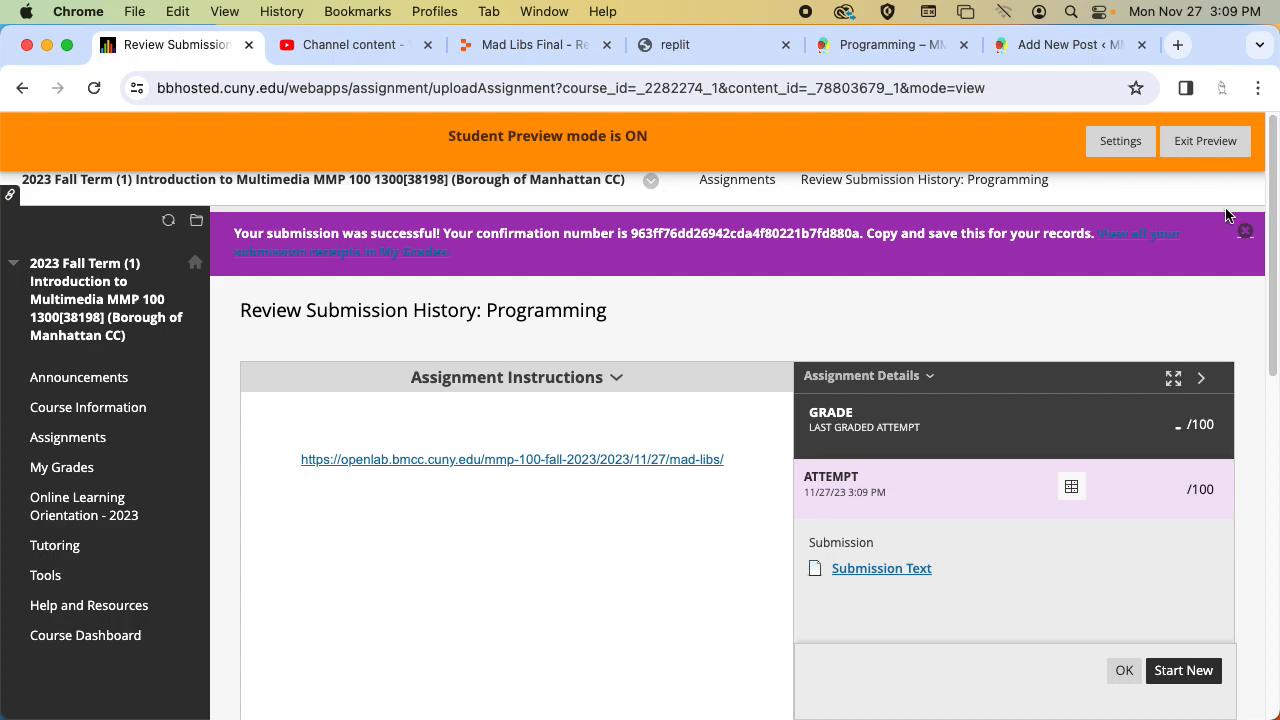
Exit student preview with the option to delete the preview user and all data.
click(1205, 148)
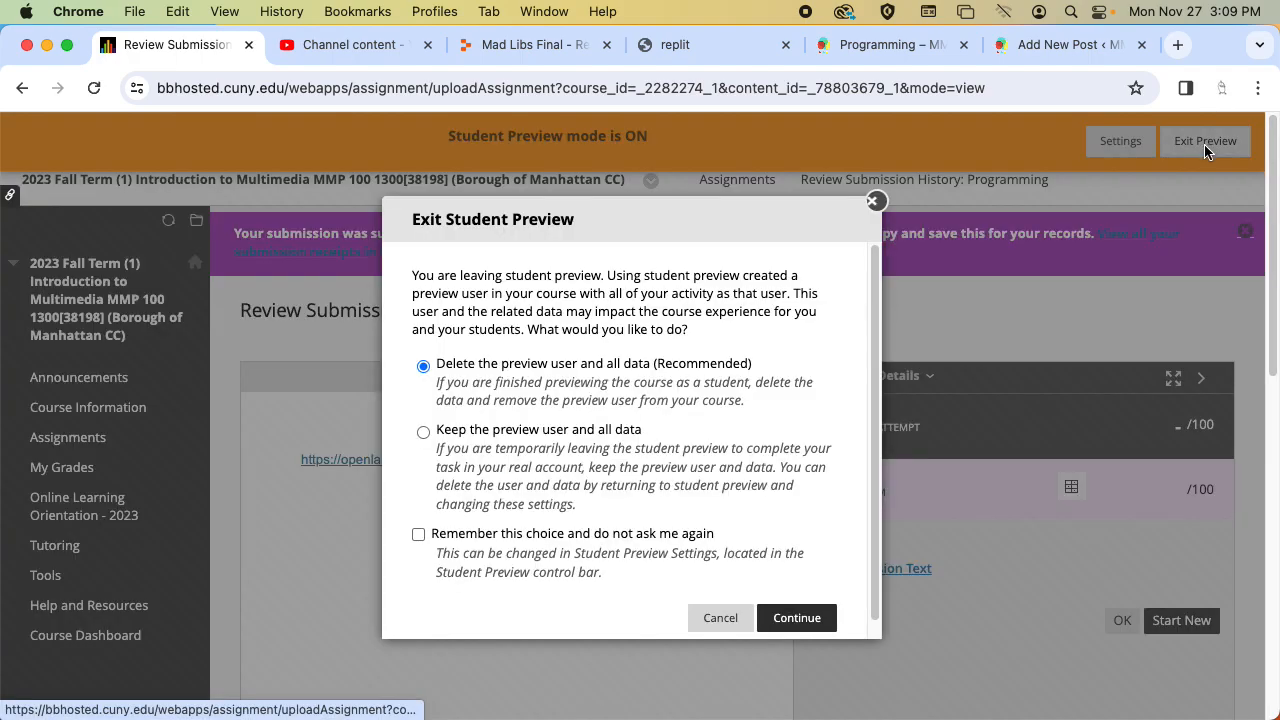
click(797, 620)
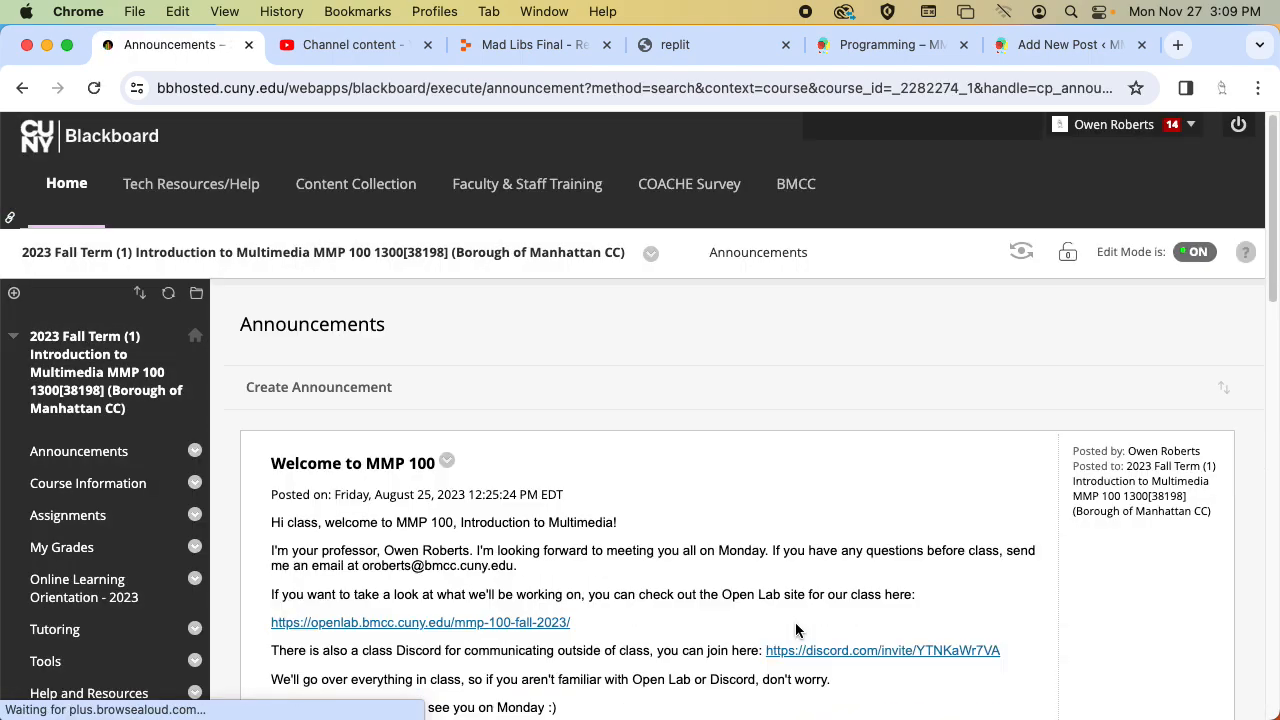